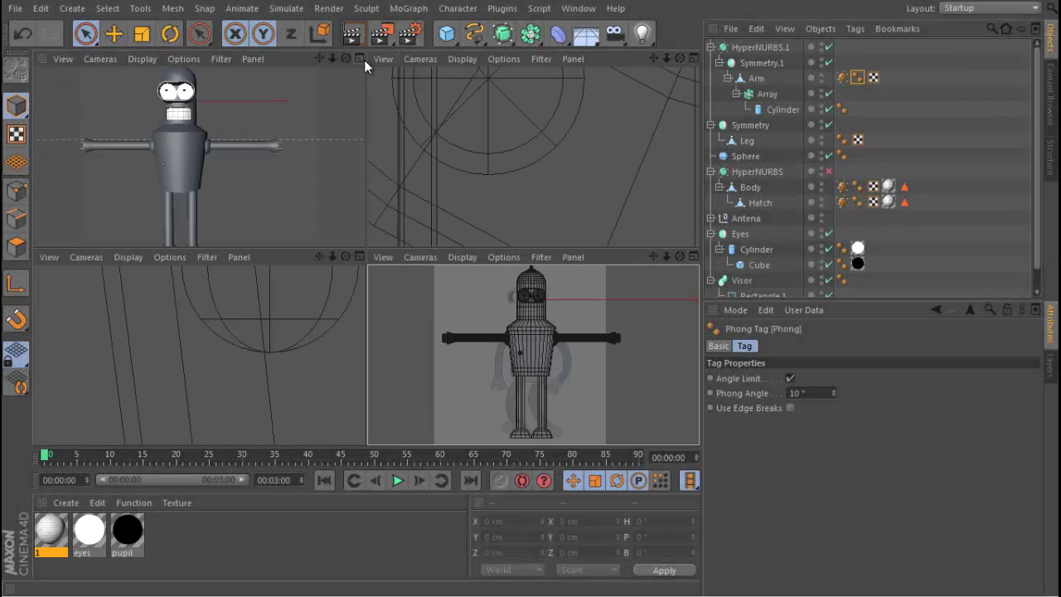
Step: Show the mesh lines over the shaded model in the perspective view for a close look at the feet
{"action": "scroll", "coordinate": [345, 281], "scroll_direction": "down", "scroll_amount": 3}
{"action": "left_click_drag", "start_coordinate": [352, 289], "coordinate": [326, 252], "text": "alt"}
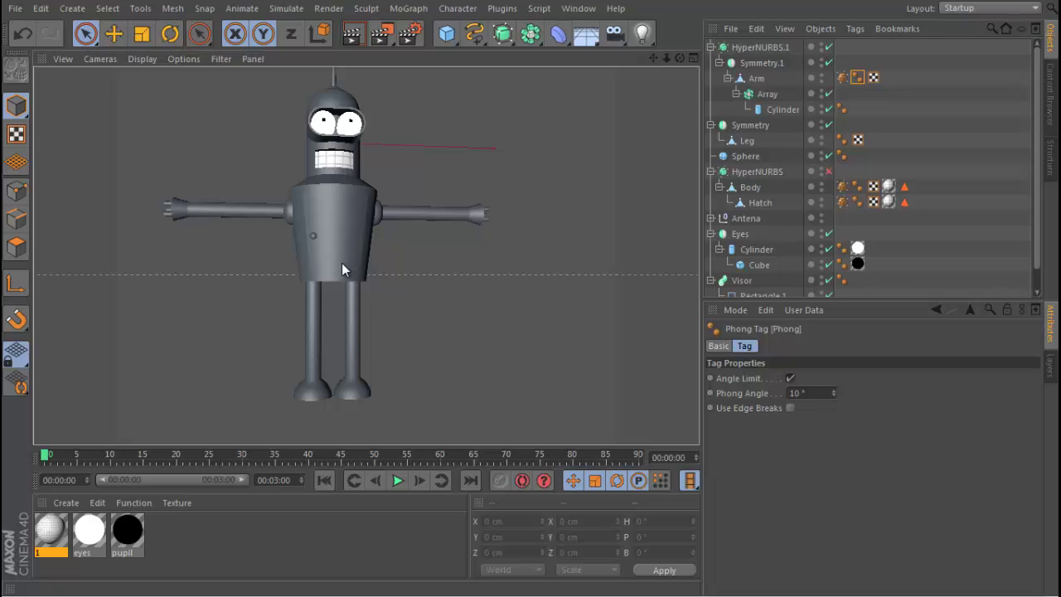
{"action": "middle_click_drag", "start_coordinate": [345, 378], "coordinate": [318, 294], "text": "alt"}
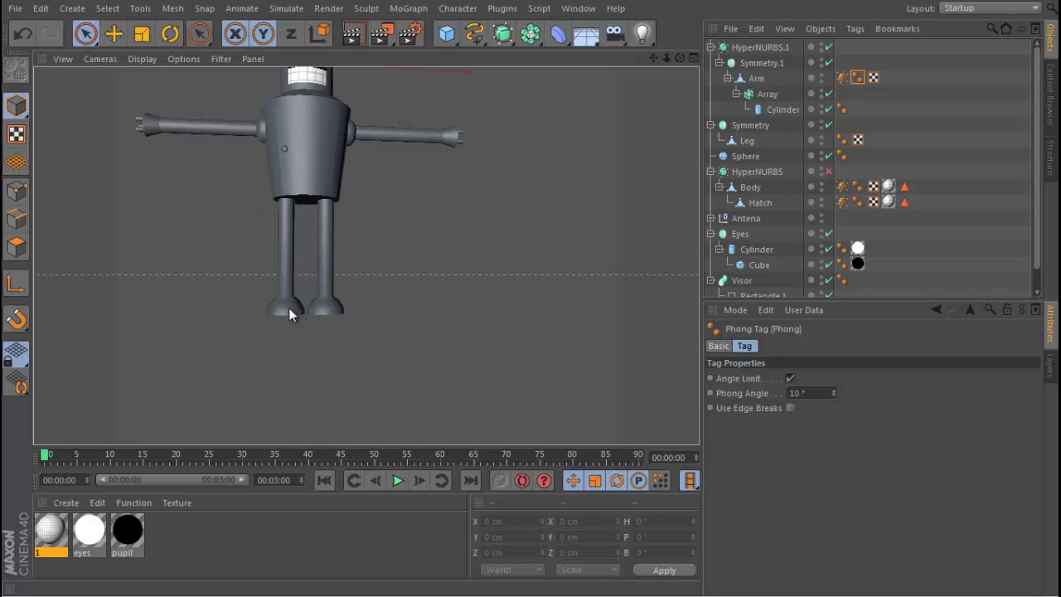
{"action": "scroll", "coordinate": [289, 305], "scroll_direction": "up", "scroll_amount": 8}
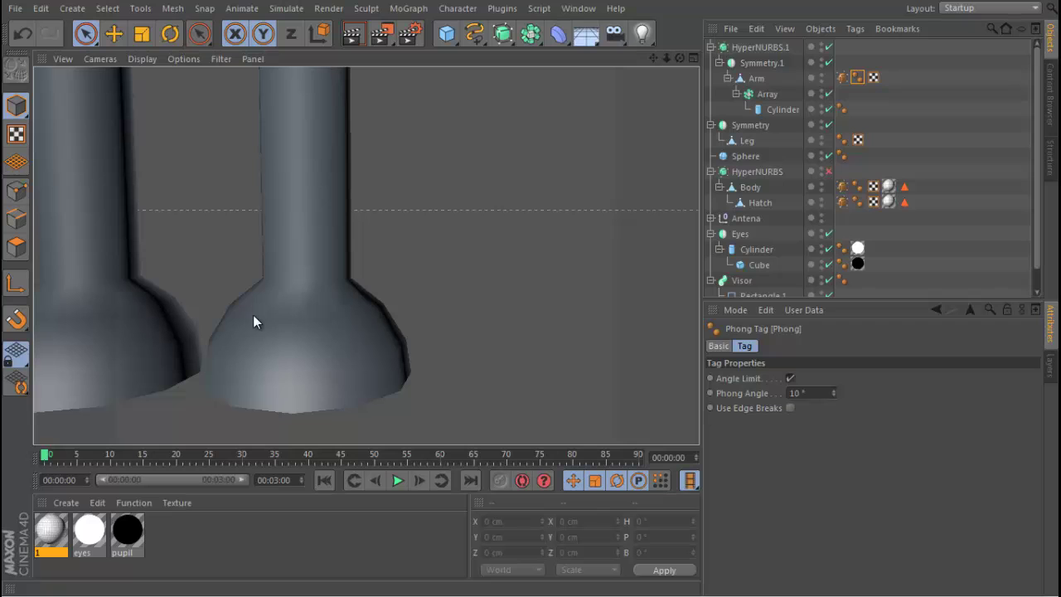
{"action": "key", "text": "n"}
{"action": "key", "text": "b"}
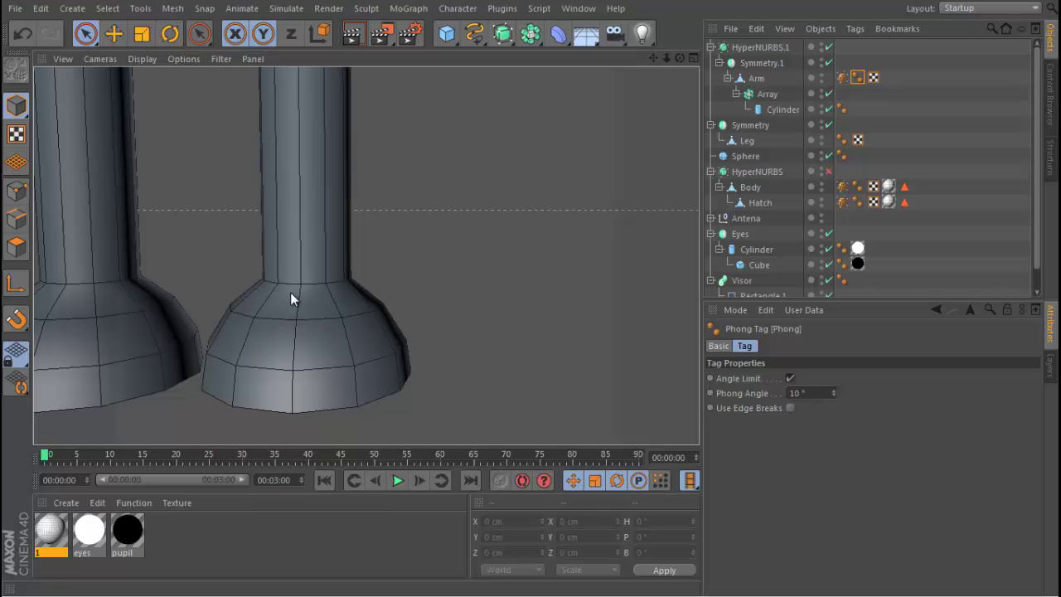
{"action": "middle_click_drag", "start_coordinate": [290, 292], "coordinate": [342, 343], "text": "alt"}
{"action": "left_click_drag", "start_coordinate": [336, 347], "coordinate": [191, 315], "text": "alt"}
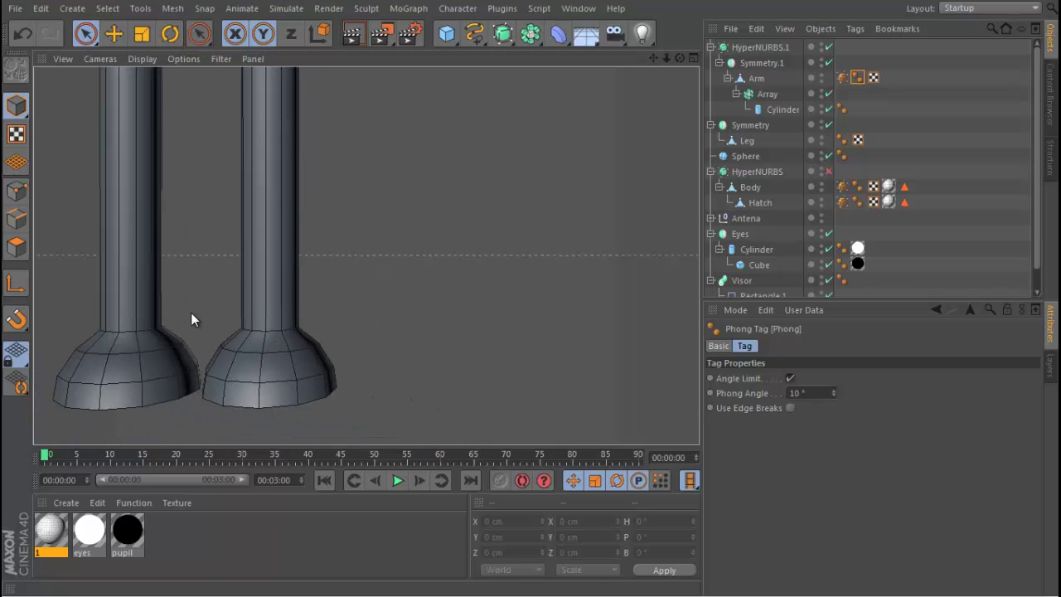
Step: Add a new HyperNURBS and place the legs' Symmetry object inside it
{"action": "left_click_drag", "start_coordinate": [783, 301], "coordinate": [744, 383]}
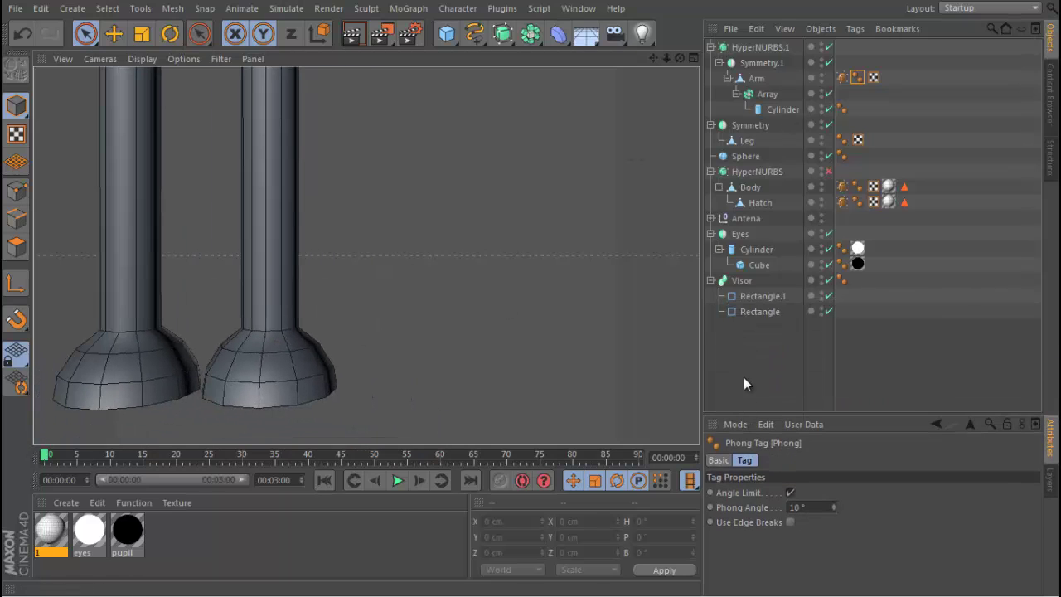
{"action": "left_click", "coordinate": [745, 157]}
{"action": "left_click", "coordinate": [744, 156]}
{"action": "left_click", "coordinate": [749, 126]}
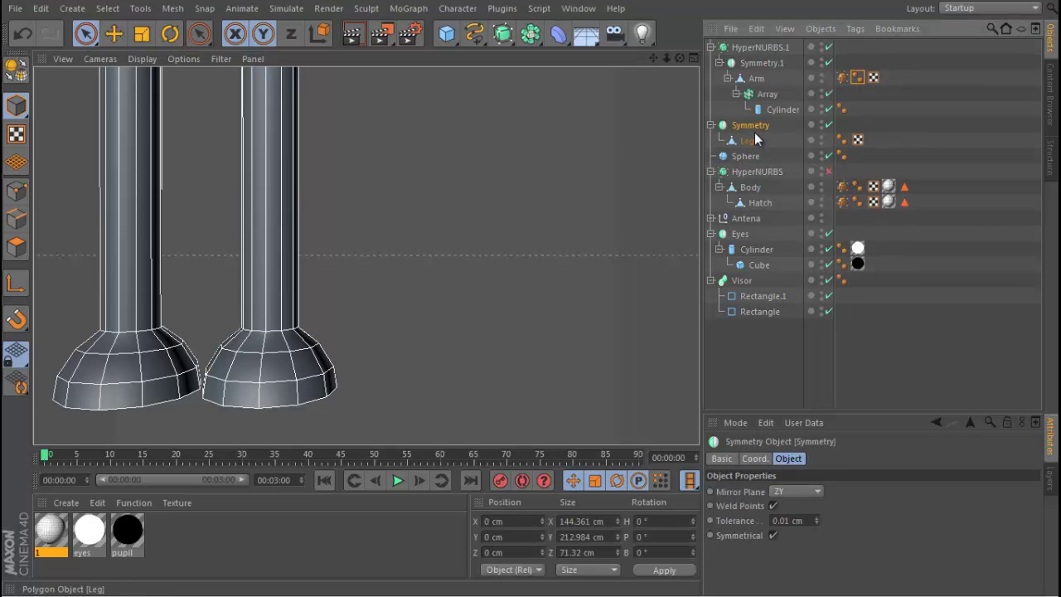
{"action": "left_click_drag", "start_coordinate": [503, 33], "coordinate": [559, 64]}
{"action": "left_click_drag", "start_coordinate": [748, 44], "coordinate": [748, 44]}
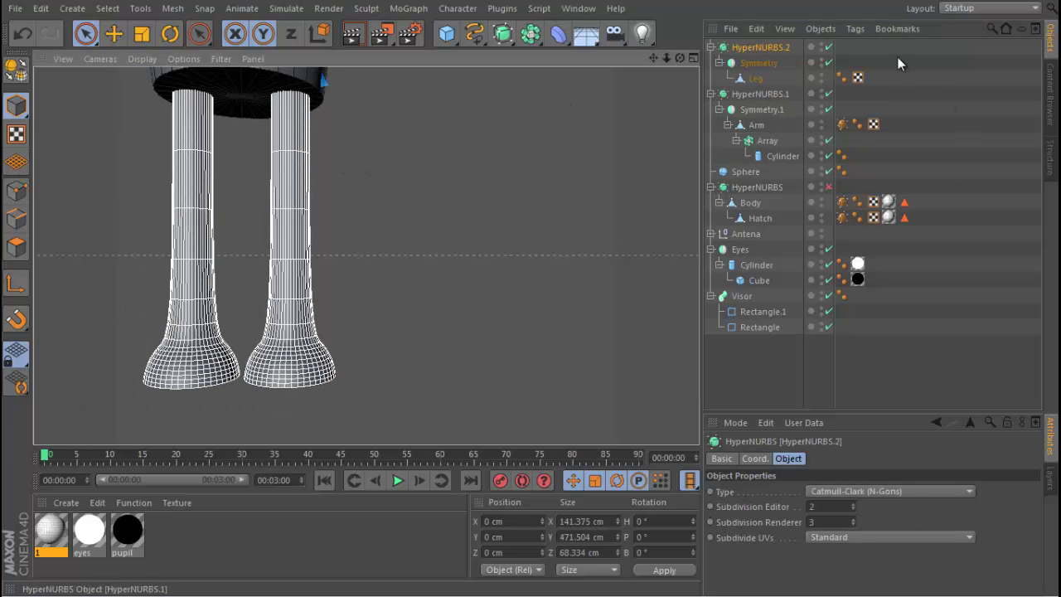
Step: Disable the legs' HyperNURBS and Symmetry, and put the Leg object into edge mode
{"action": "left_click", "coordinate": [828, 47]}
{"action": "left_click", "coordinate": [829, 62]}
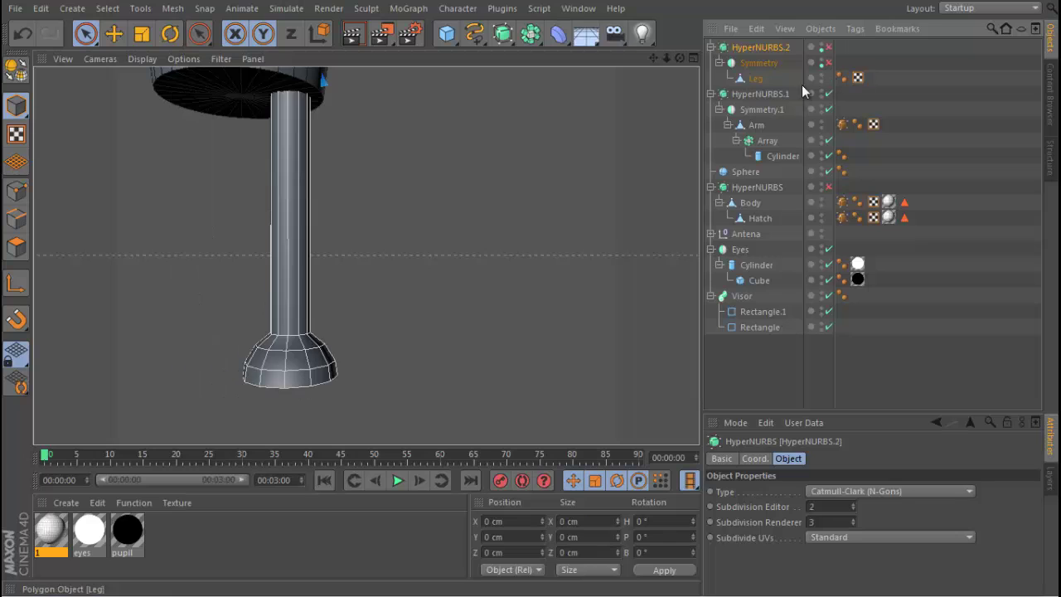
{"action": "left_click", "coordinate": [751, 79]}
{"action": "left_click_drag", "start_coordinate": [239, 336], "coordinate": [318, 345], "text": "alt"}
{"action": "left_click", "coordinate": [15, 219]}
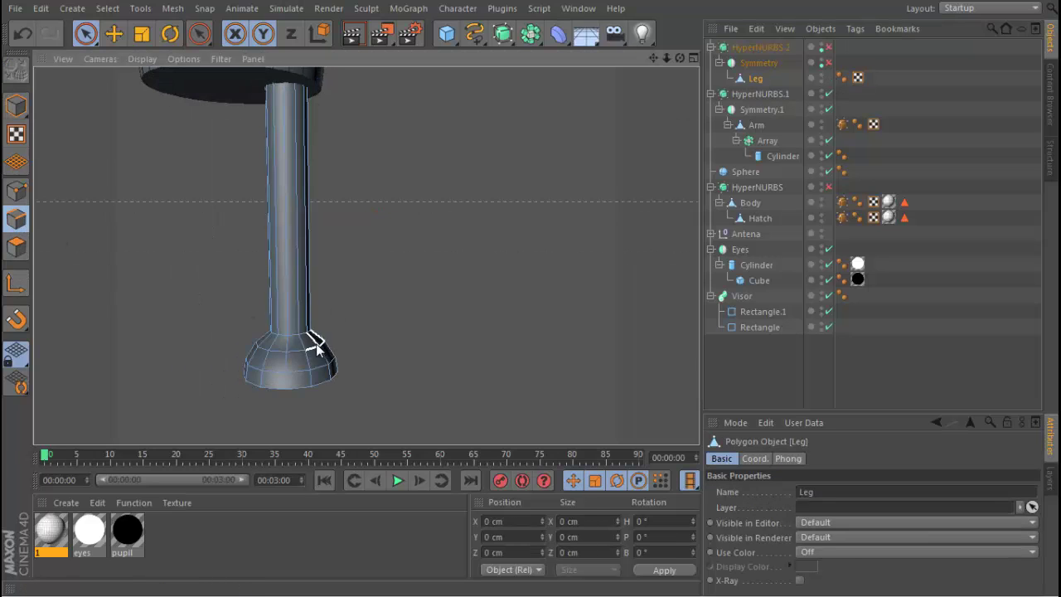
Step: Loop-select the edge ring where the leg meets the foot, and re-enable the legs' HyperNURBS and Symmetry
{"action": "scroll", "coordinate": [348, 345], "scroll_direction": "up", "scroll_amount": 3}
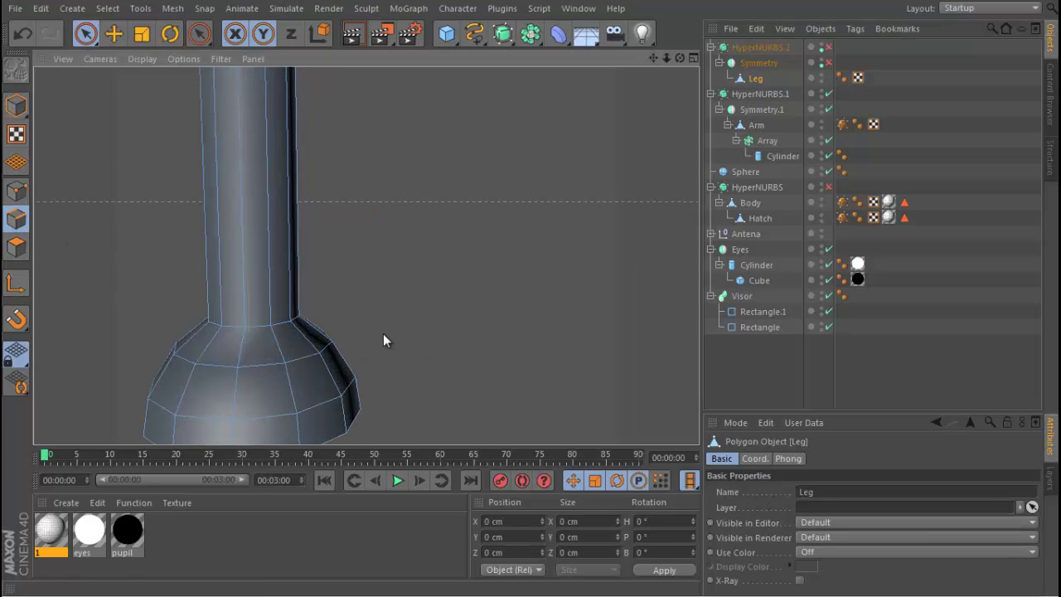
{"action": "key", "text": "u"}
{"action": "key", "text": "l"}
{"action": "left_click", "coordinate": [273, 324]}
{"action": "left_click", "coordinate": [828, 47]}
{"action": "left_click", "coordinate": [828, 63]}
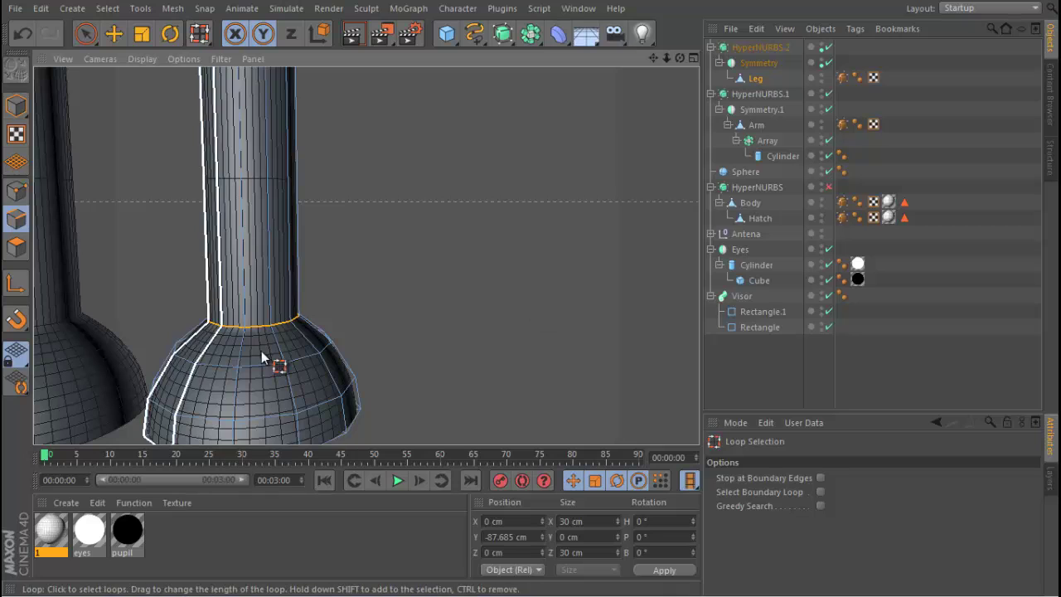
Step: Move the selected ankle edge loop down about 3.2 cm to sharpen the transition into the foot
{"action": "mouse_move", "coordinate": [224, 344]}
{"action": "left_mouse_down", "text": "alt"}
{"action": "mouse_move", "coordinate": [238, 270]}
{"action": "mouse_move", "coordinate": [228, 314]}
{"action": "left_mouse_up", "text": "alt"}
{"action": "key", "text": "space"}
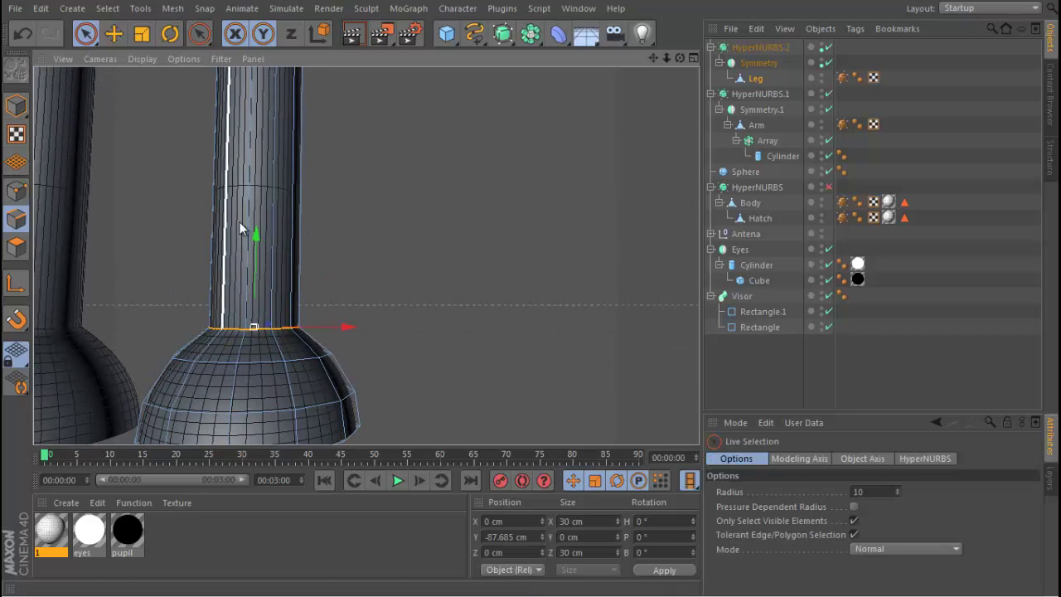
{"action": "left_click_drag", "start_coordinate": [256, 235], "coordinate": [257, 244]}
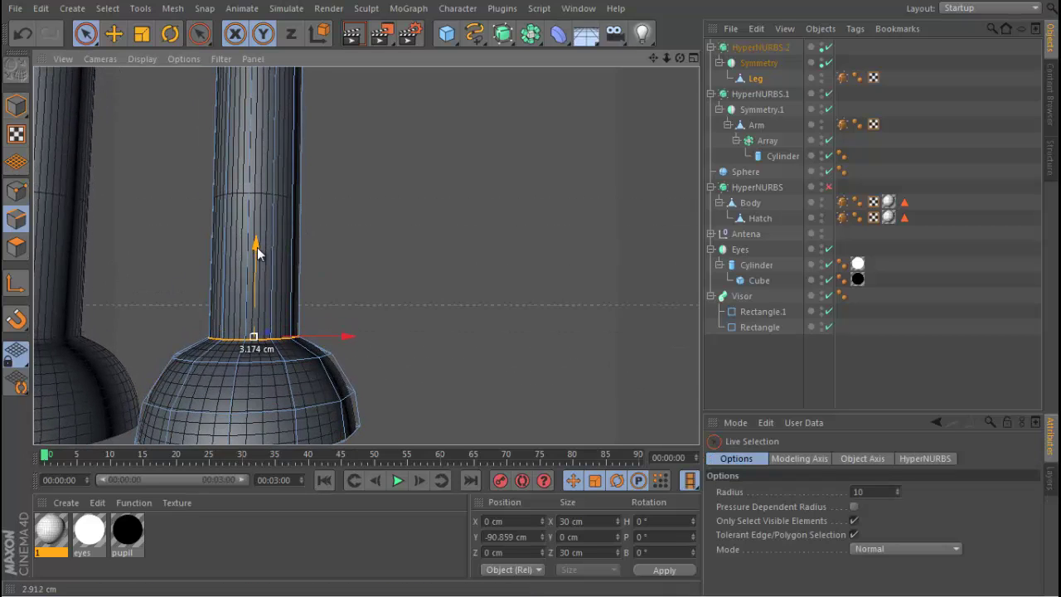
Step: Lower the next edge loop on the foot to about Y -98.4 cm and scale it up to about 53.5 cm
{"action": "middle_click_drag", "start_coordinate": [239, 291], "coordinate": [252, 243], "text": "alt"}
{"action": "left_click_drag", "start_coordinate": [249, 267], "coordinate": [250, 278], "text": "alt"}
{"action": "key", "text": "space"}
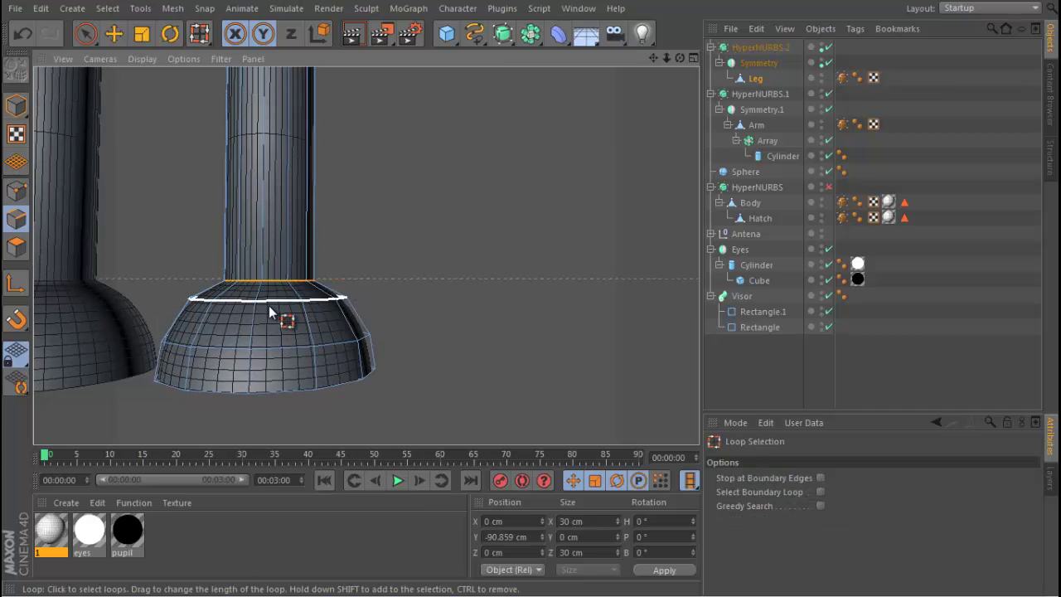
{"action": "left_click", "coordinate": [284, 294]}
{"action": "key", "text": "space"}
{"action": "left_click_drag", "start_coordinate": [273, 206], "coordinate": [272, 213]}
{"action": "key", "text": "t"}
{"action": "left_click_drag", "start_coordinate": [375, 229], "coordinate": [388, 228]}
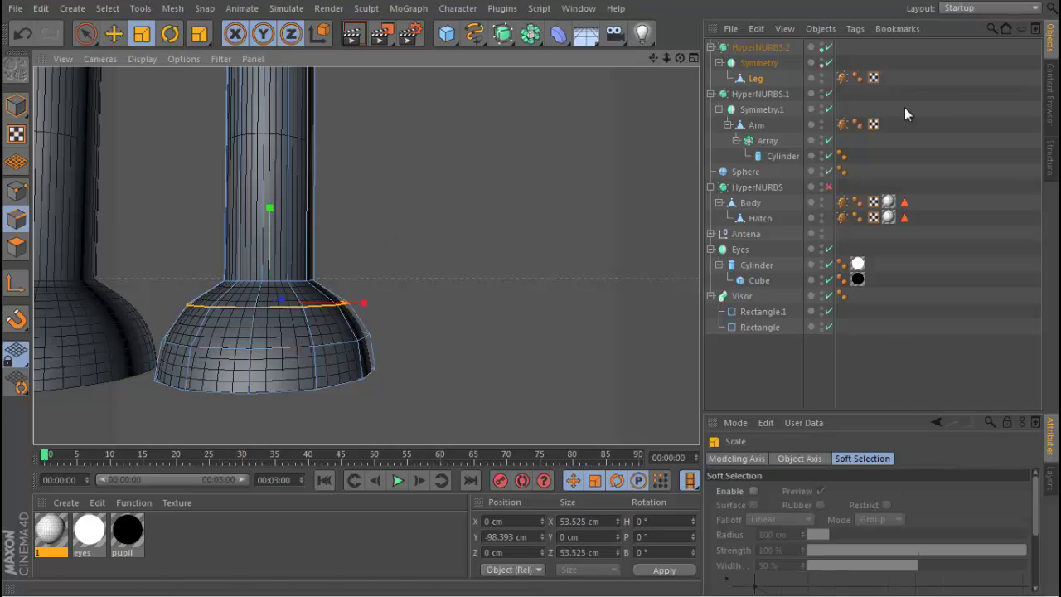
Step: Set the Phong Angle of the Leg's Phong tag to 25°
{"action": "left_click", "coordinate": [857, 77]}
{"action": "left_click", "coordinate": [823, 505]}
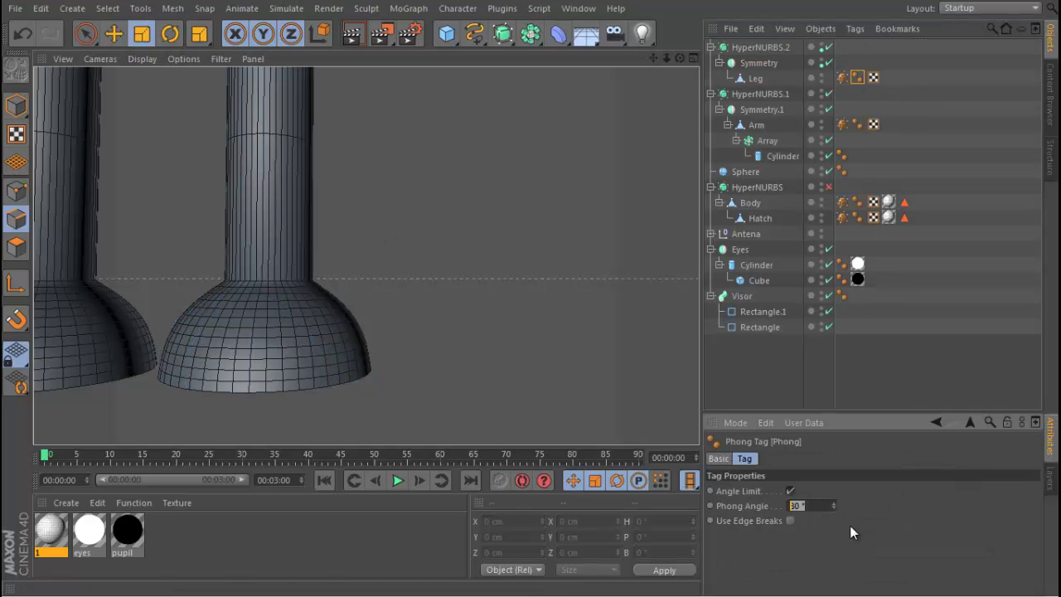
{"action": "type", "text": "25"}
{"action": "key", "text": "Return"}
Step: Examine the smoothed legs in perspective, and compare the whole figure with the reference image in the front view
{"action": "left_click_drag", "start_coordinate": [315, 339], "coordinate": [259, 358], "text": "alt"}
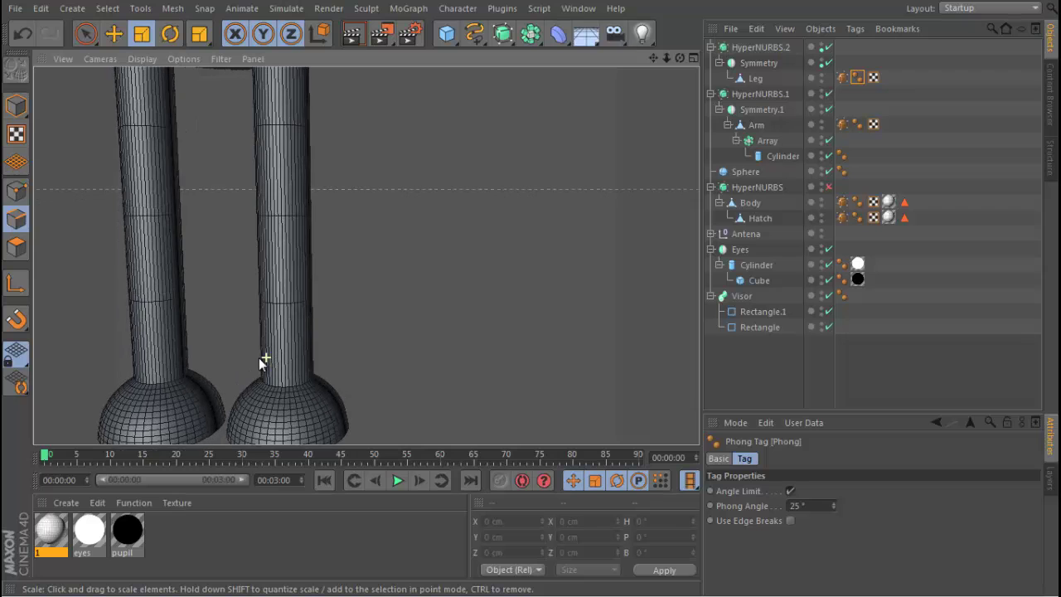
{"action": "right_click_drag", "start_coordinate": [259, 357], "coordinate": [237, 347], "text": "alt"}
{"action": "left_click_drag", "start_coordinate": [237, 347], "coordinate": [285, 346], "text": "alt"}
{"action": "right_click_drag", "start_coordinate": [285, 346], "coordinate": [338, 316], "text": "alt"}
{"action": "left_click_drag", "start_coordinate": [338, 317], "coordinate": [260, 355], "text": "alt"}
{"action": "left_click", "coordinate": [693, 58]}
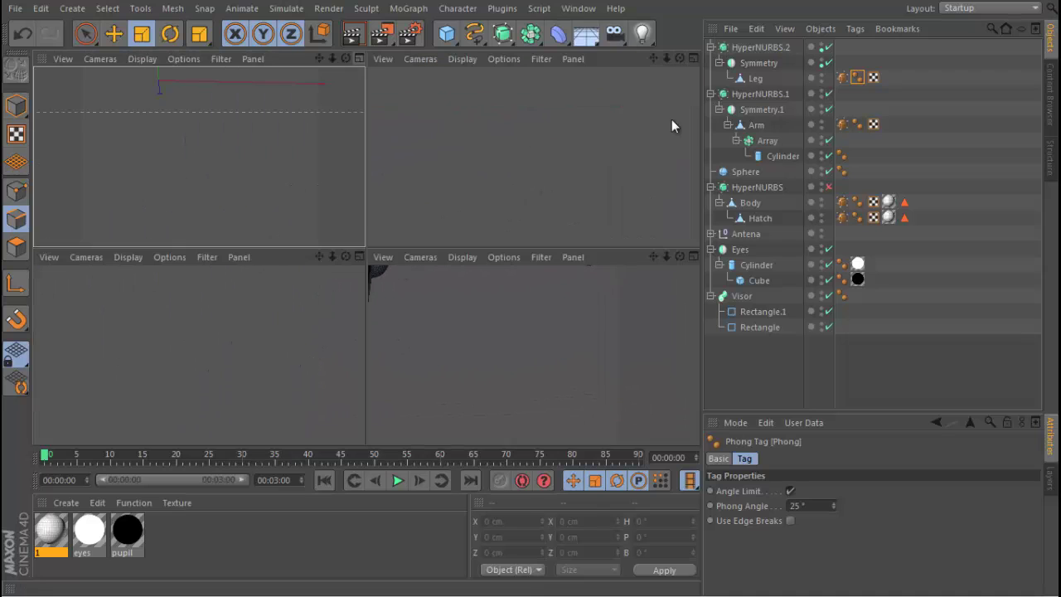
{"action": "left_click", "coordinate": [693, 257]}
{"action": "right_click_drag", "start_coordinate": [306, 346], "coordinate": [409, 276], "text": "alt"}
{"action": "middle_click_drag", "start_coordinate": [410, 277], "coordinate": [374, 303], "text": "alt"}
{"action": "middle_click_drag", "start_coordinate": [298, 277], "coordinate": [207, 526], "text": "alt"}
{"action": "right_click_drag", "start_coordinate": [256, 334], "coordinate": [369, 287], "text": "alt"}
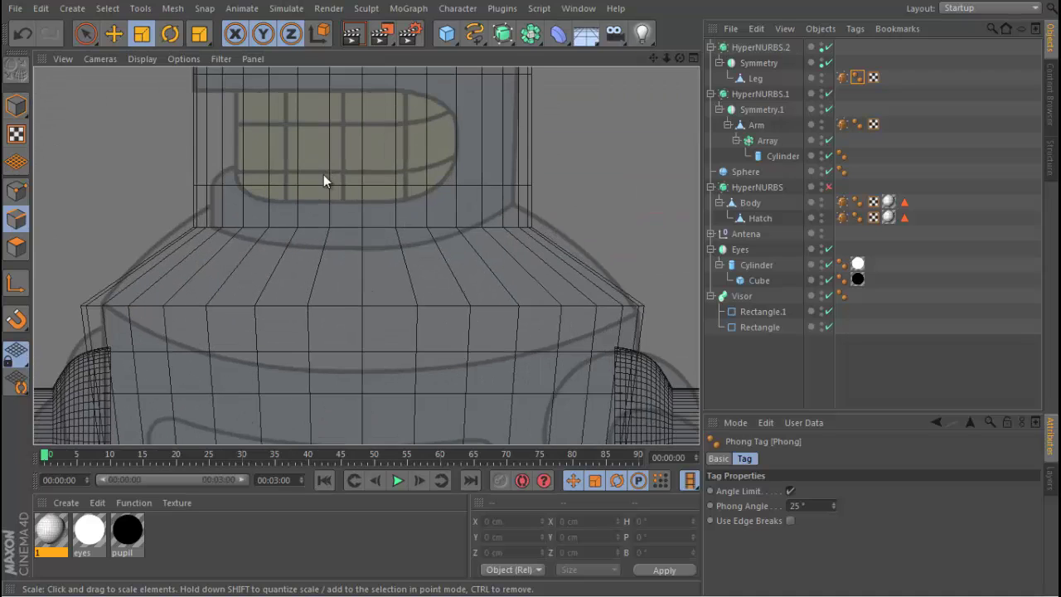
{"action": "right_click_drag", "start_coordinate": [325, 168], "coordinate": [261, 244], "text": "alt"}
{"action": "middle_click_drag", "start_coordinate": [279, 402], "coordinate": [289, 164], "text": "alt"}
{"action": "right_click_drag", "start_coordinate": [289, 165], "coordinate": [229, 359], "text": "alt"}
{"action": "middle_click_drag", "start_coordinate": [230, 359], "coordinate": [218, 261], "text": "alt"}
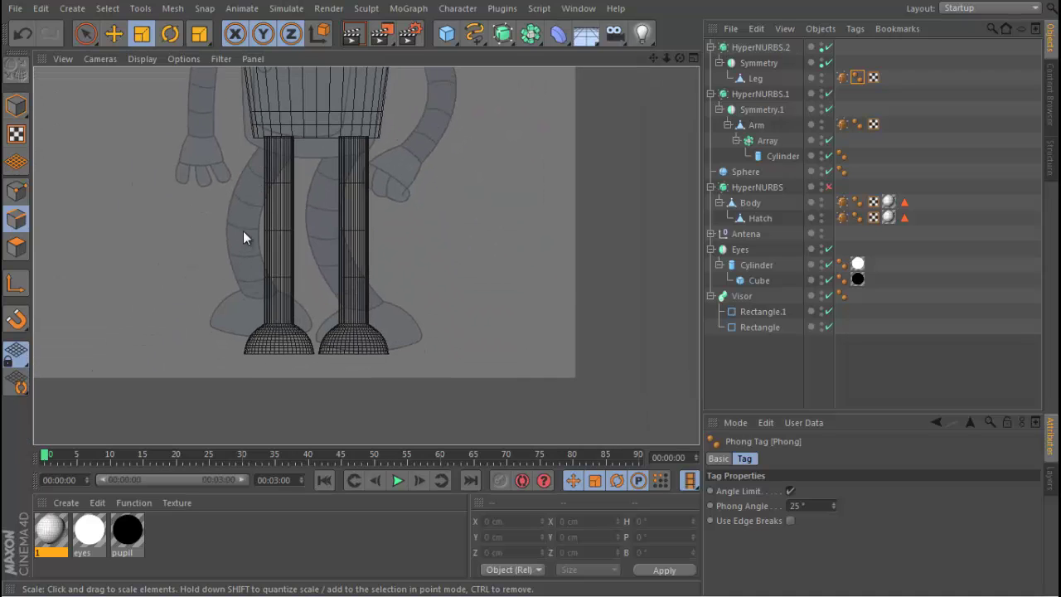
{"action": "middle_click_drag", "start_coordinate": [431, 170], "coordinate": [355, 274], "text": "alt"}
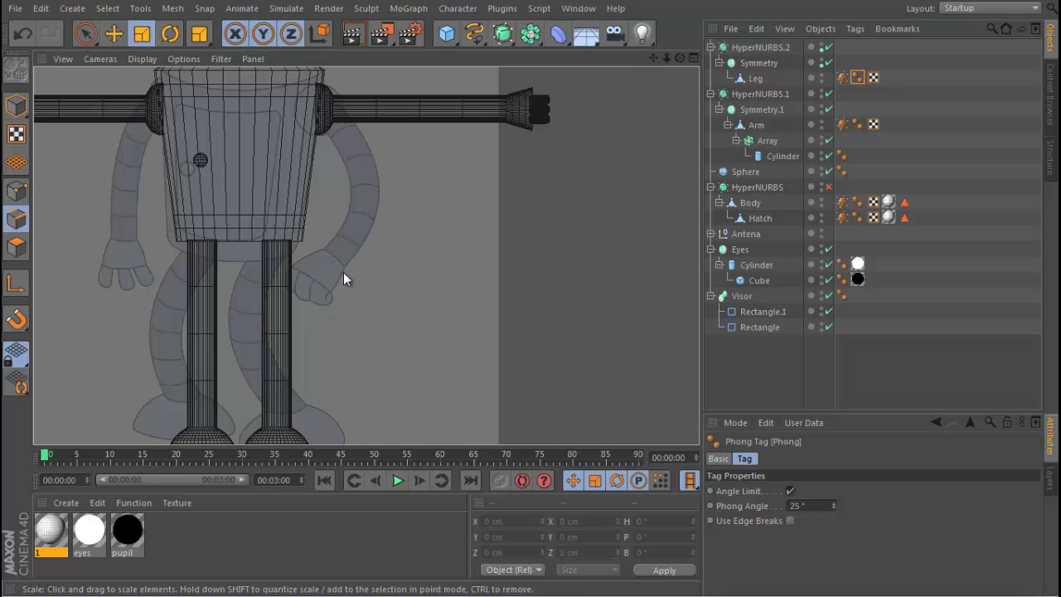
Step: Return to the perspective view of the body, create a material named 2 and open it for editing
{"action": "left_click", "coordinate": [692, 60]}
{"action": "left_click", "coordinate": [361, 59]}
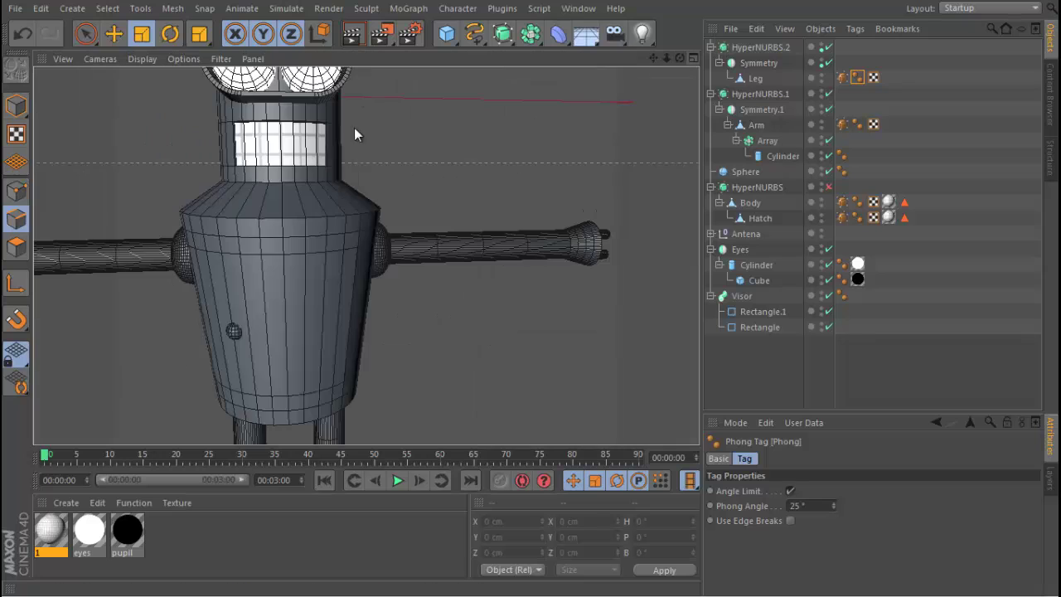
{"action": "left_click_drag", "start_coordinate": [354, 247], "coordinate": [409, 164], "text": "alt"}
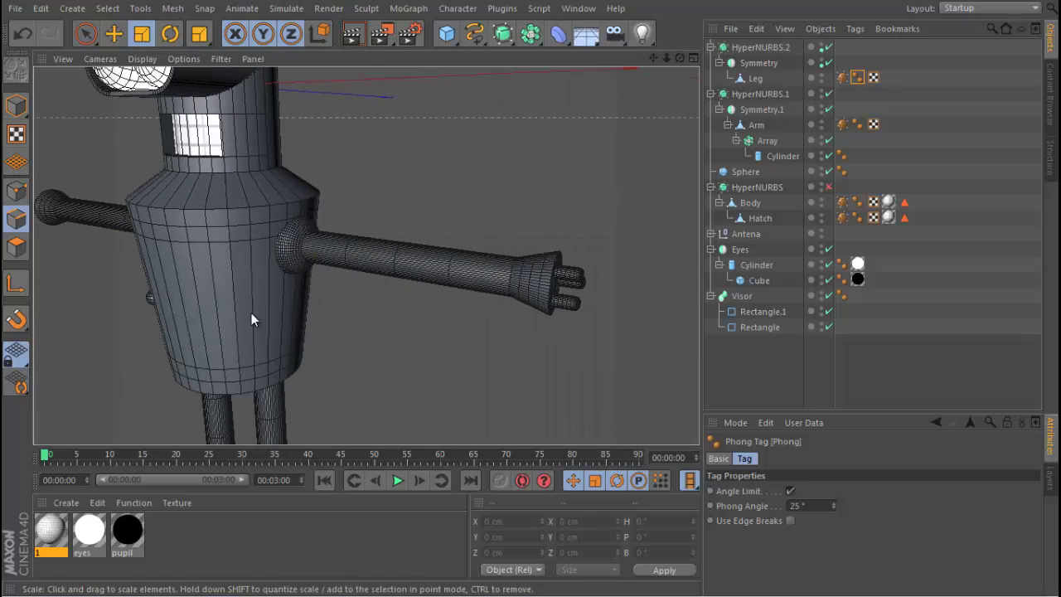
{"action": "double_click", "coordinate": [176, 543]}
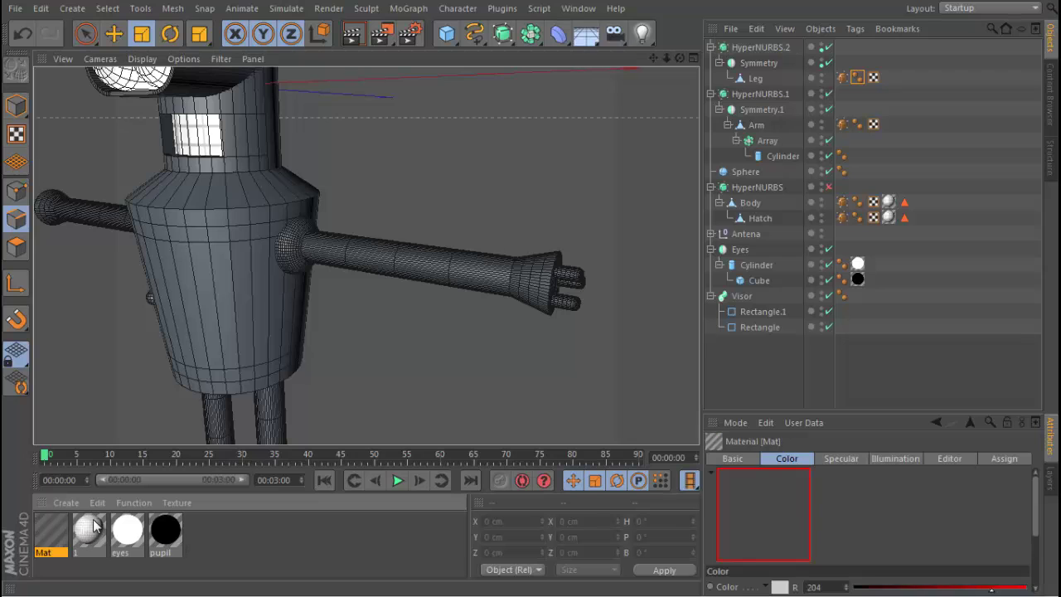
{"action": "double_click", "coordinate": [51, 531]}
{"action": "left_click_drag", "start_coordinate": [220, 7], "coordinate": [576, 127]}
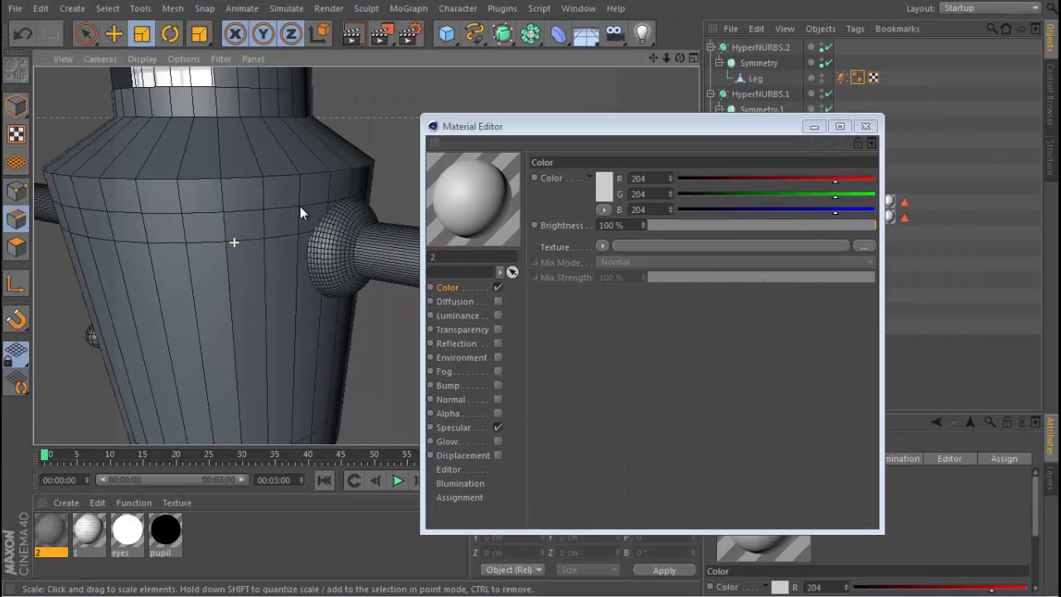
Step: Set material 2's color to R 72, G 78, B 84 by sampling the shaded body from the screen
{"action": "middle_click_drag", "start_coordinate": [300, 206], "coordinate": [250, 226], "text": "alt"}
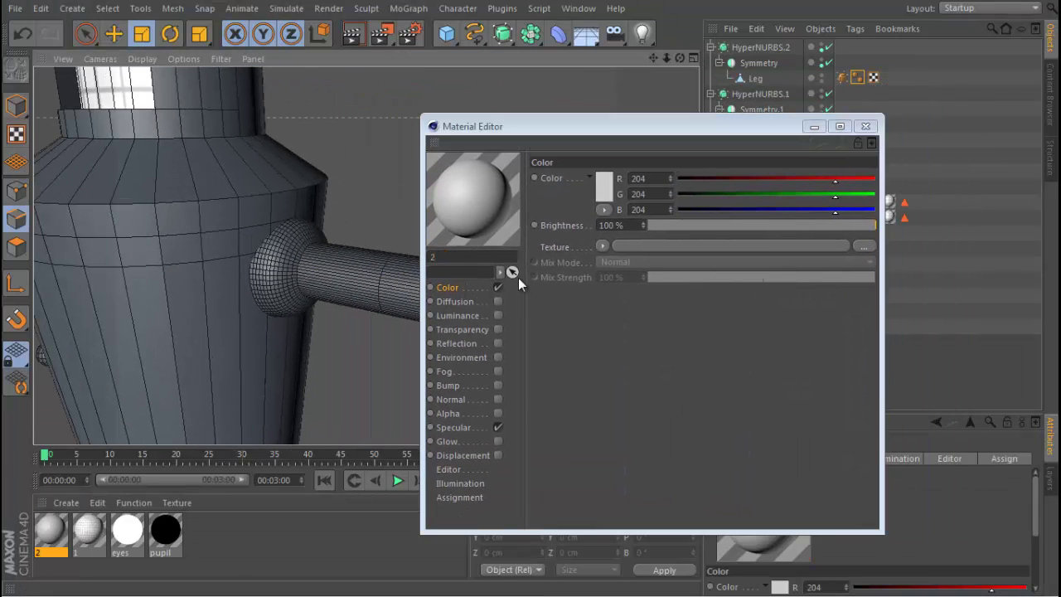
{"action": "left_click", "coordinate": [604, 185]}
{"action": "left_click", "coordinate": [594, 241]}
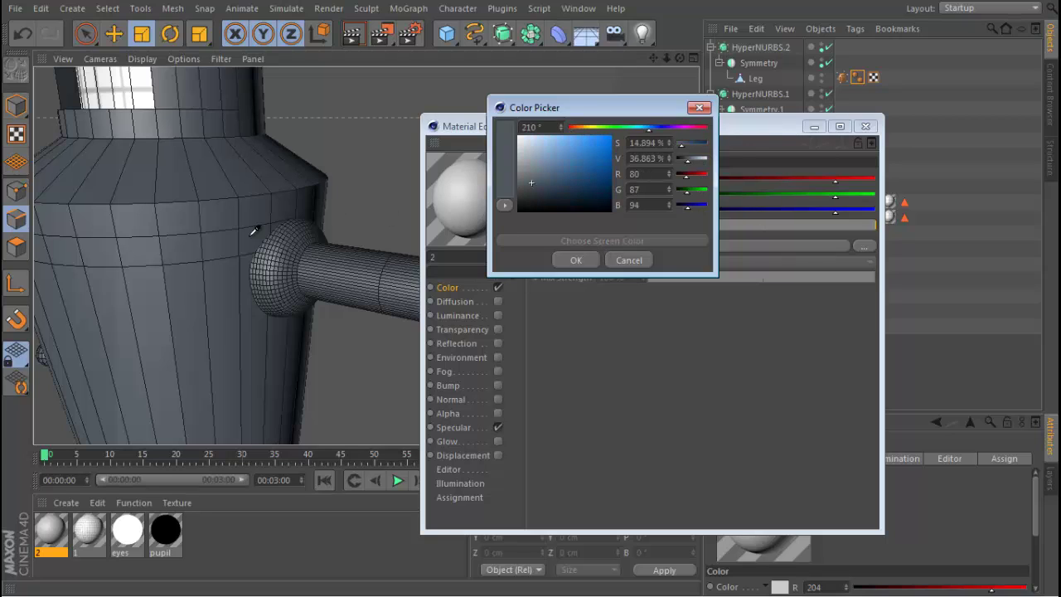
{"action": "left_click", "coordinate": [235, 223]}
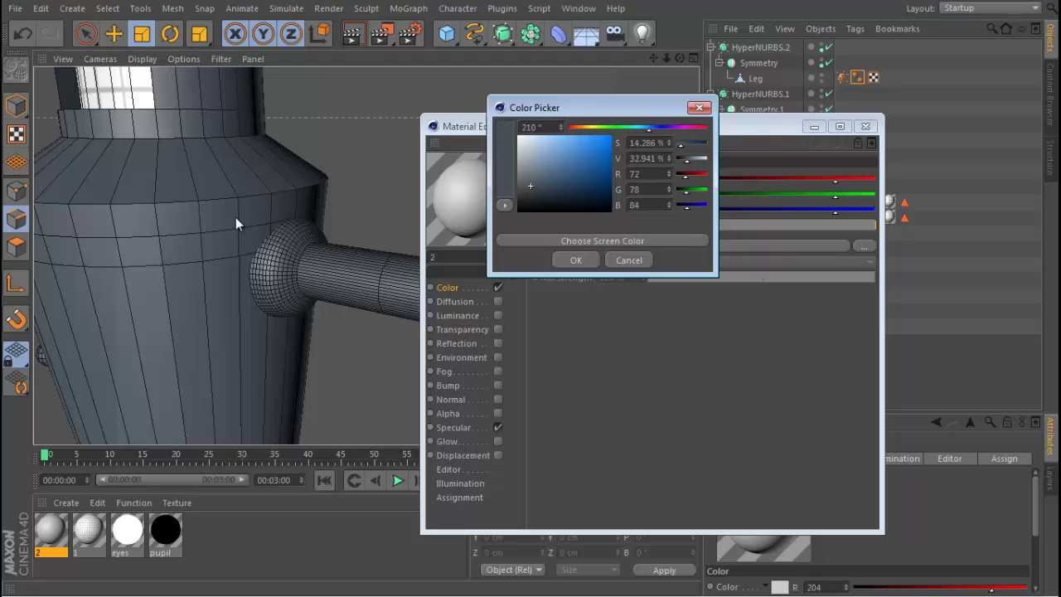
{"action": "left_click", "coordinate": [576, 260]}
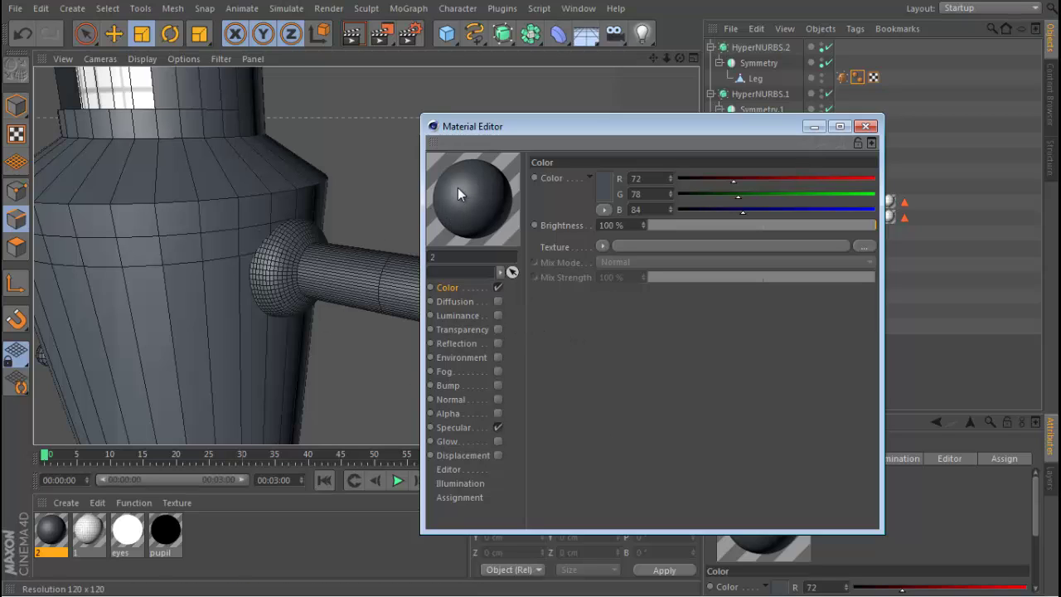
Step: Load the Tiles surface shader as material 2's color texture and bring the arm into view beside the editor
{"action": "left_click", "coordinate": [602, 247]}
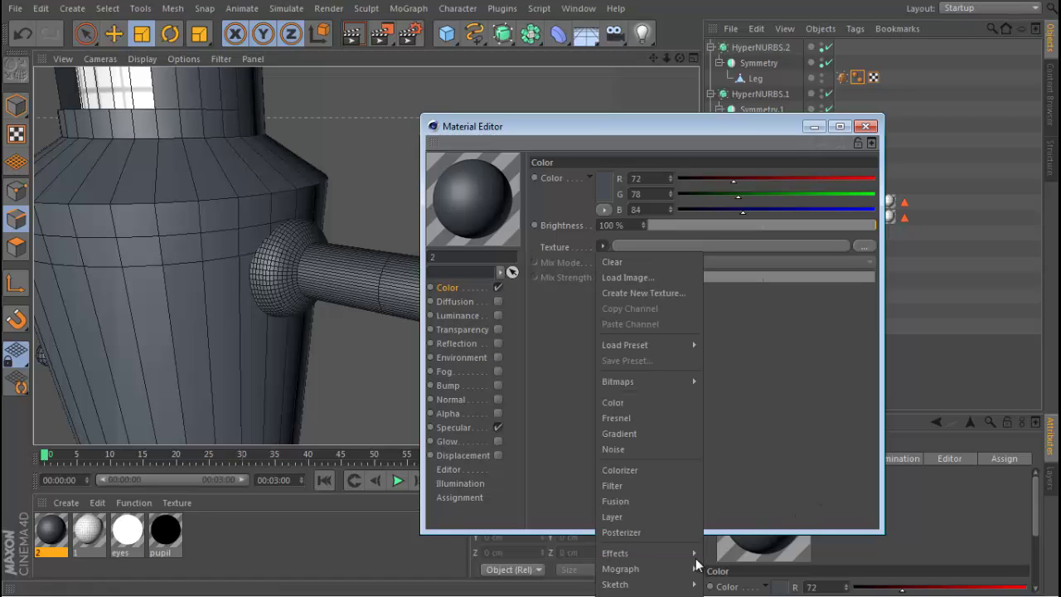
{"action": "mouse_move", "coordinate": [652, 552]}
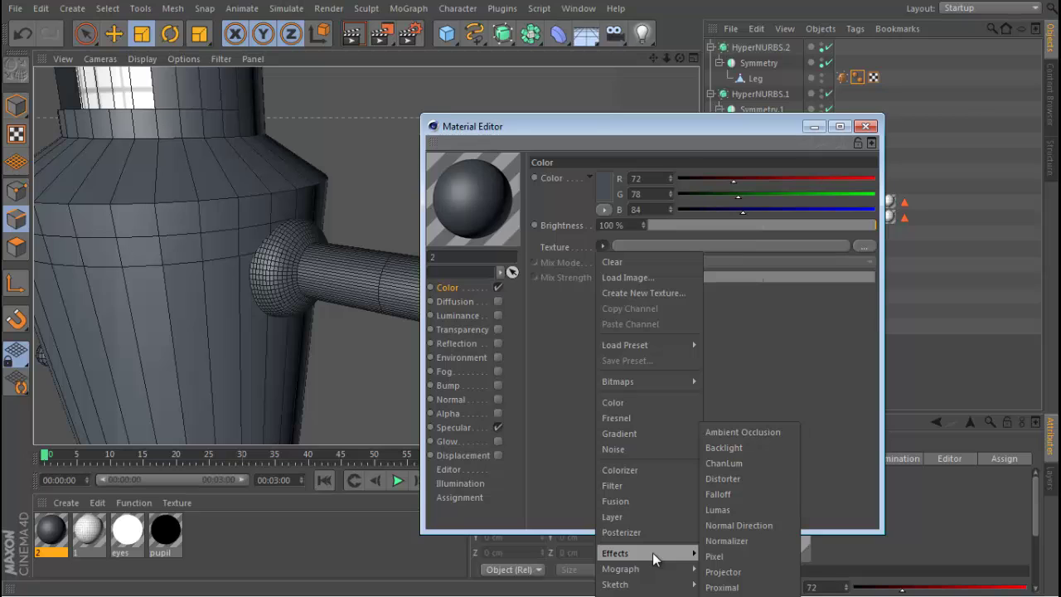
{"action": "left_click", "coordinate": [485, 100]}
{"action": "left_click_drag", "start_coordinate": [489, 126], "coordinate": [358, 55]}
{"action": "left_click", "coordinate": [472, 176]}
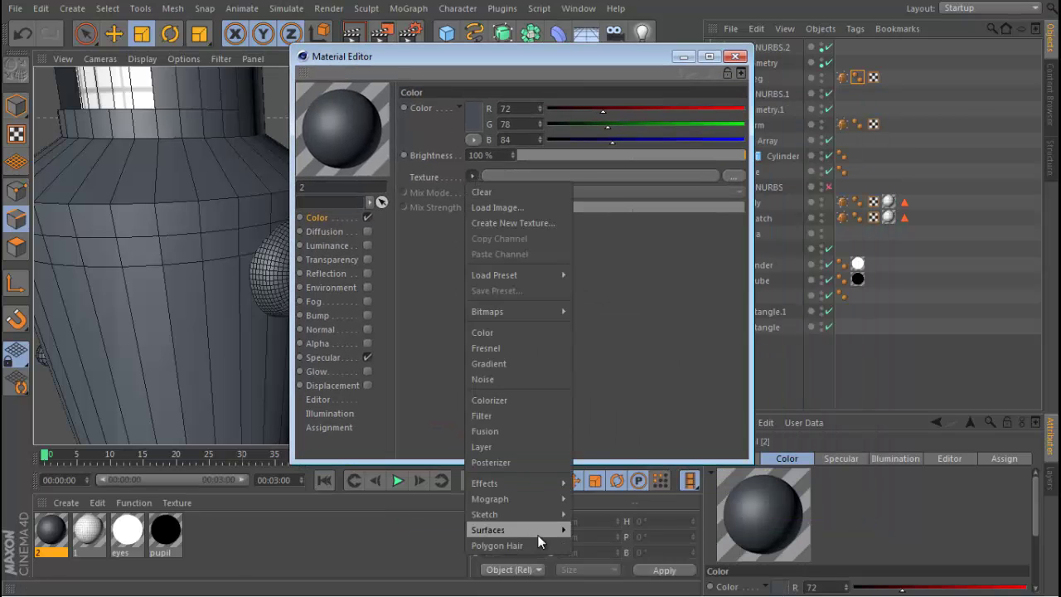
{"action": "mouse_move", "coordinate": [521, 530]}
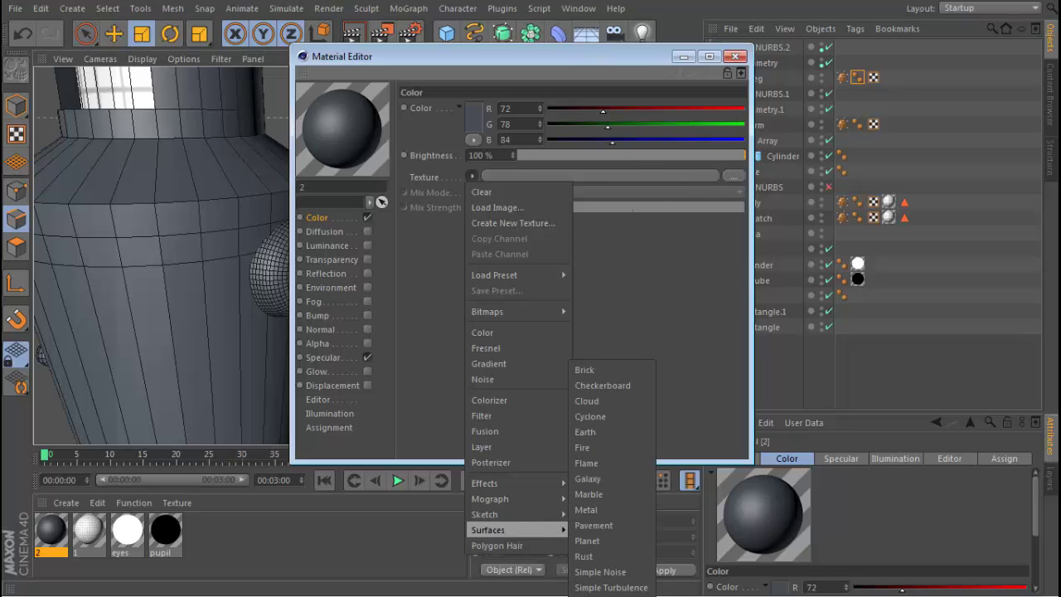
{"action": "left_click", "coordinate": [611, 587]}
{"action": "left_click_drag", "start_coordinate": [383, 54], "coordinate": [565, 231]}
{"action": "left_click_drag", "start_coordinate": [367, 255], "coordinate": [254, 190], "text": "alt"}
{"action": "left_click_drag", "start_coordinate": [673, 221], "coordinate": [537, 208]}
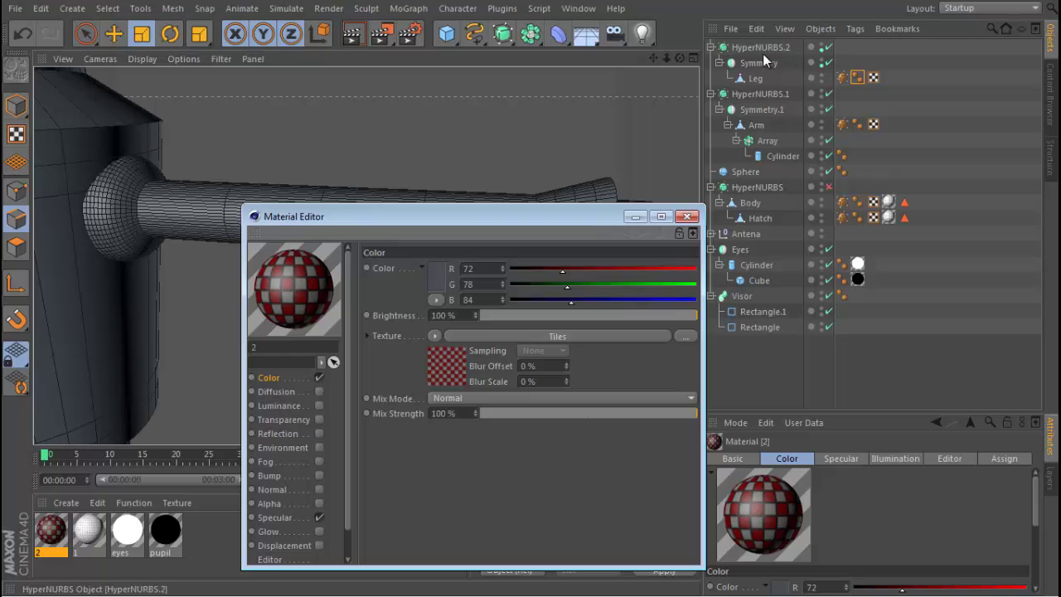
Step: Disable the arm's HyperNURBS and Symmetry, select the Arm object and bring it into clear view beside the material editor
{"action": "left_click_drag", "start_coordinate": [828, 94], "coordinate": [830, 110]}
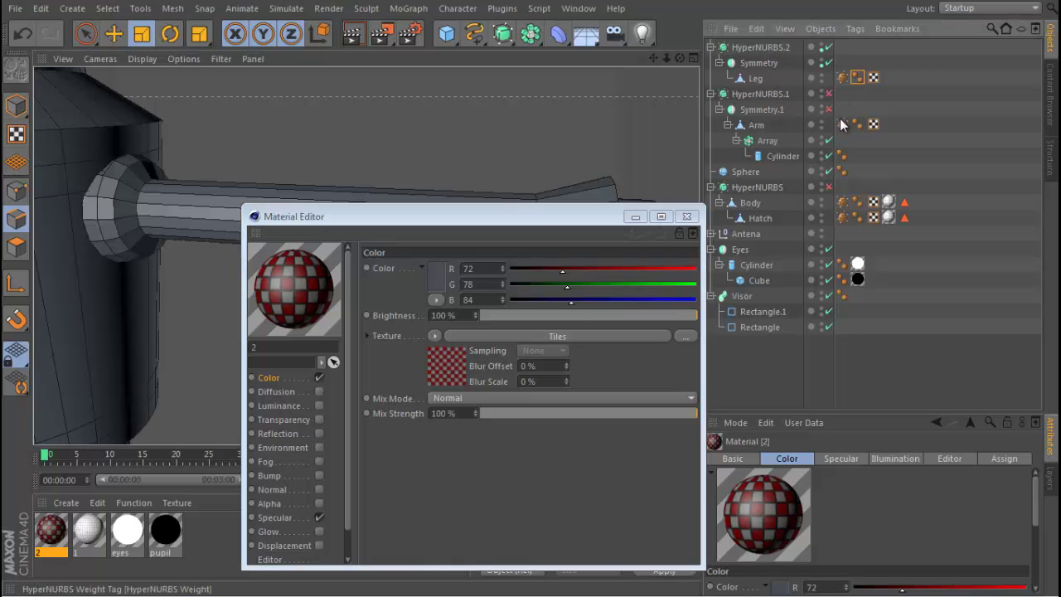
{"action": "left_click", "coordinate": [765, 127]}
{"action": "left_click_drag", "start_coordinate": [357, 214], "coordinate": [675, 158]}
{"action": "left_click_drag", "start_coordinate": [544, 217], "coordinate": [685, 224]}
{"action": "left_click_drag", "start_coordinate": [365, 256], "coordinate": [315, 185], "text": "alt"}
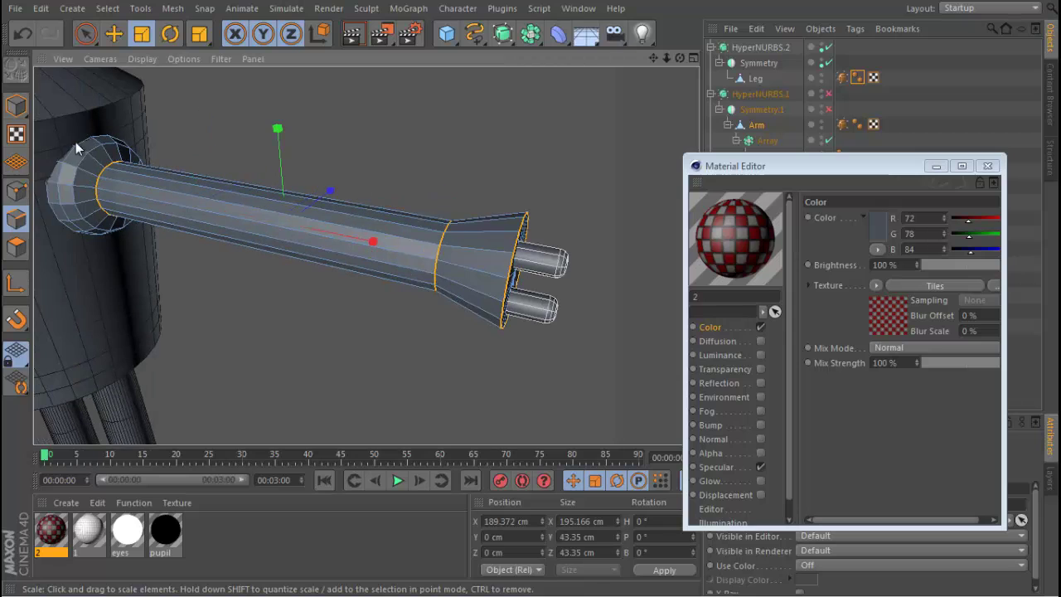
Step: Loop-select the polygons of the arm's straight tube and assign material 2 to that selection
{"action": "left_click", "coordinate": [16, 246]}
{"action": "key", "text": "u"}
{"action": "key", "text": "l"}
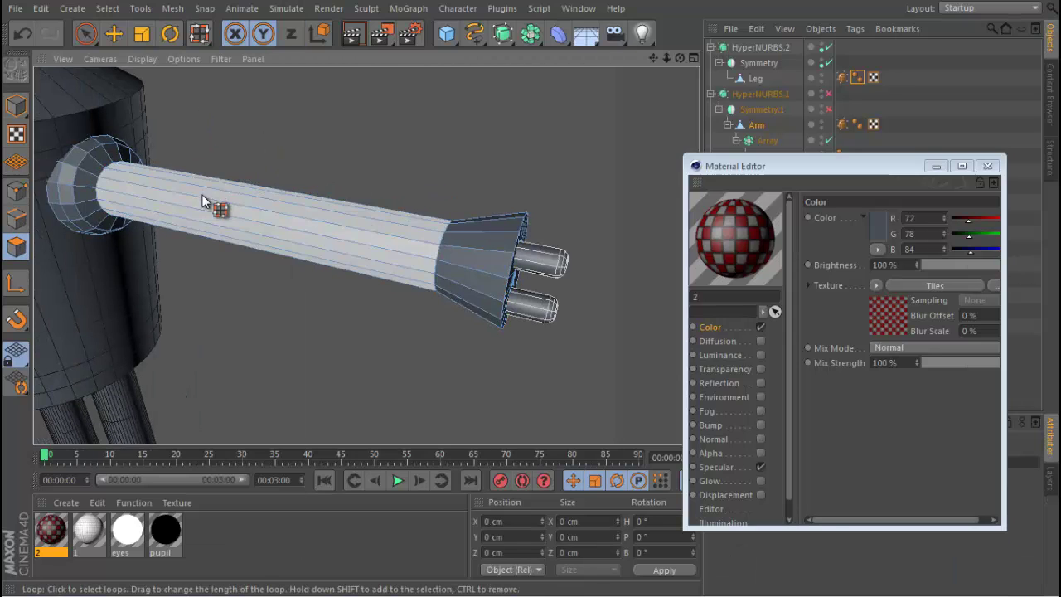
{"action": "left_click", "coordinate": [296, 216]}
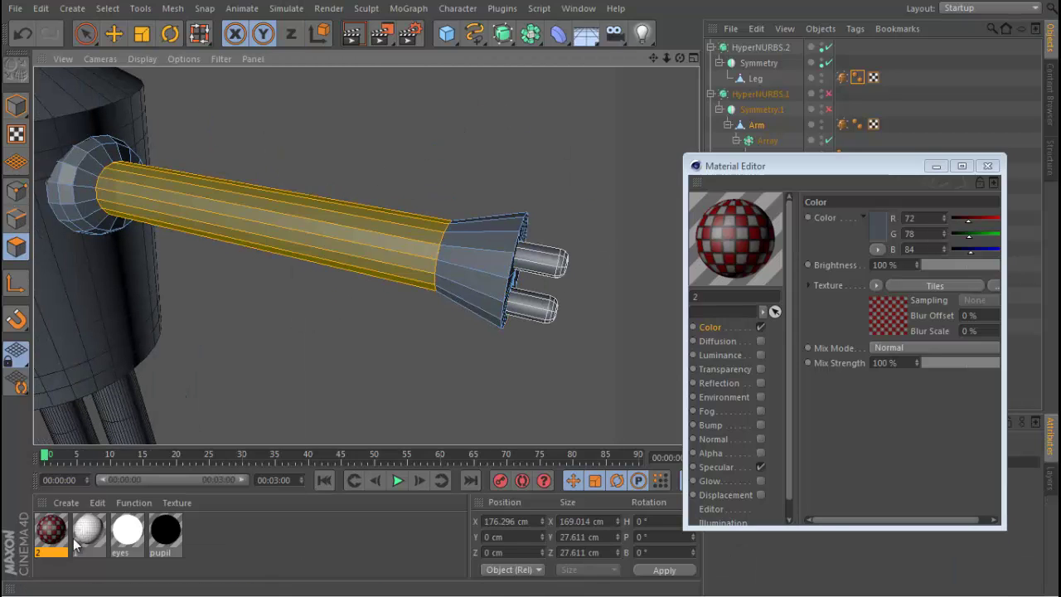
{"action": "left_click_drag", "start_coordinate": [317, 213], "coordinate": [319, 212]}
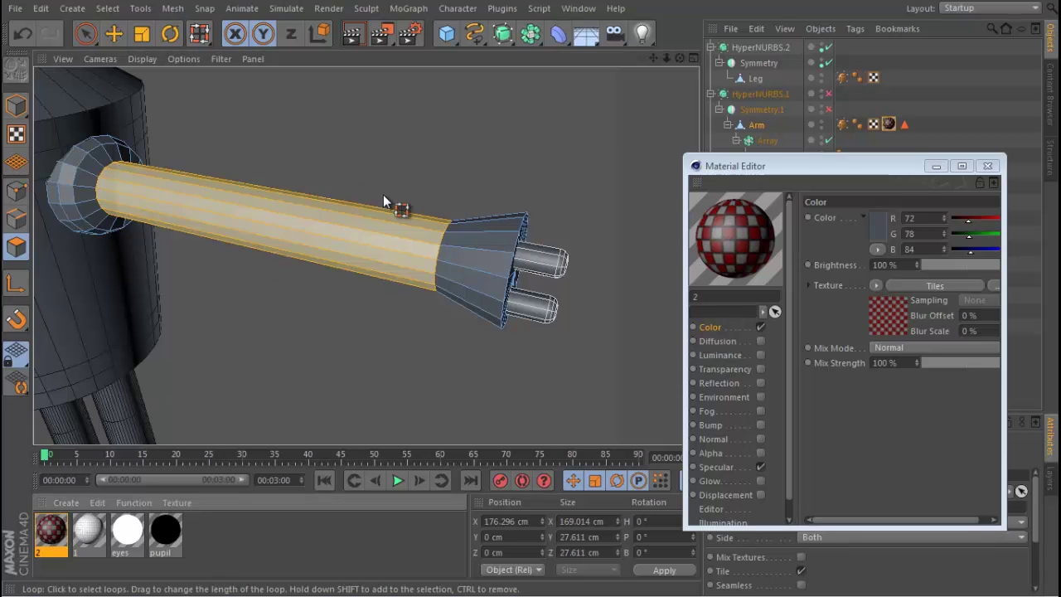
Step: Set the projection of the arm's material 2 texture tag to Cubic and open the Tiles shader's settings
{"action": "left_click_drag", "start_coordinate": [796, 165], "coordinate": [551, 209]}
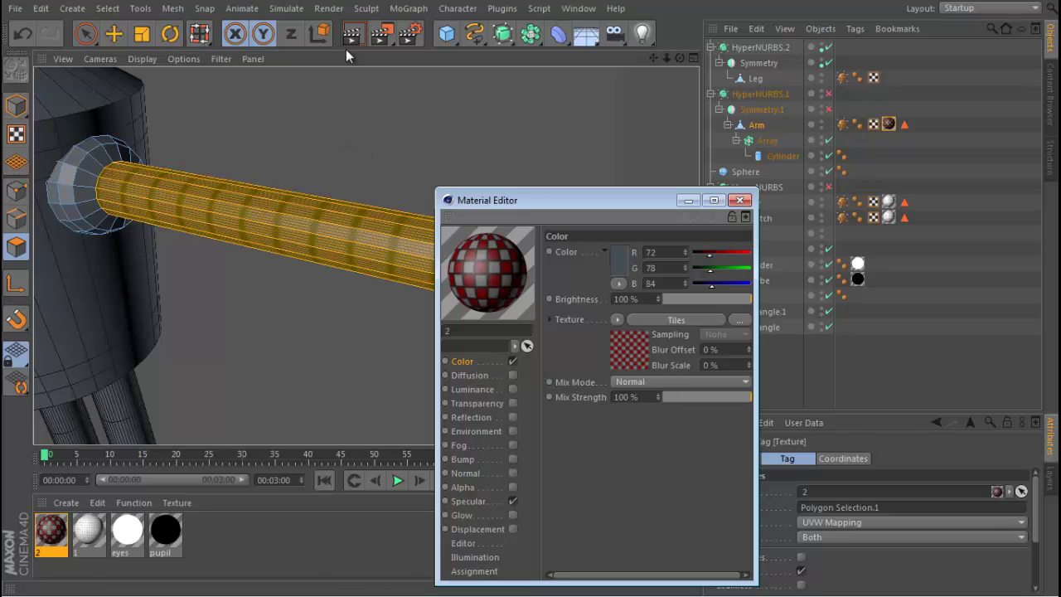
{"action": "left_click", "coordinate": [353, 33]}
{"action": "left_click_drag", "start_coordinate": [300, 199], "coordinate": [323, 162], "text": "alt"}
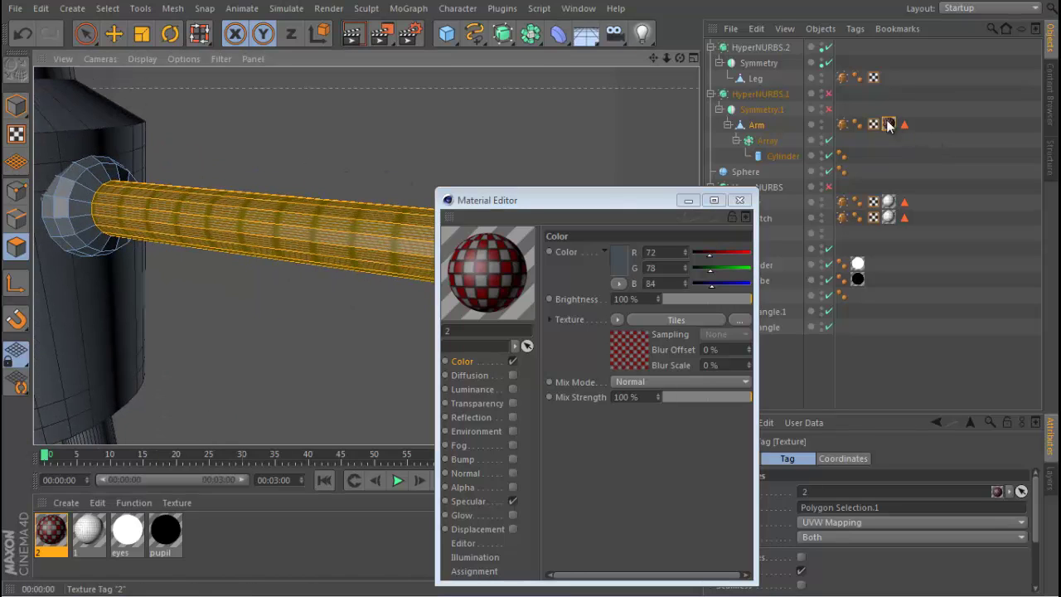
{"action": "left_click_drag", "start_coordinate": [611, 200], "coordinate": [548, 128]}
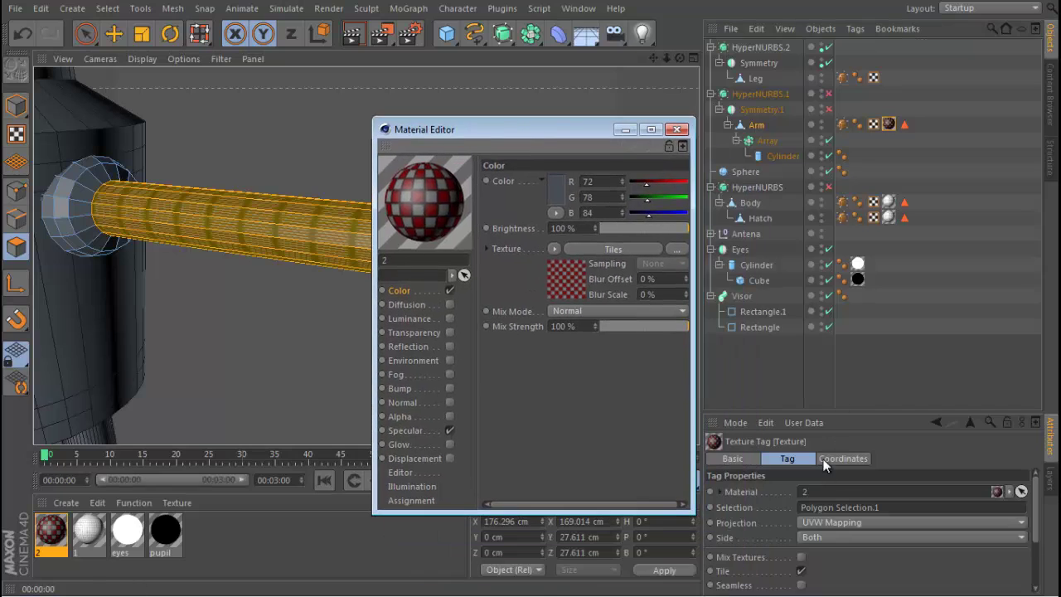
{"action": "left_click", "coordinate": [826, 523]}
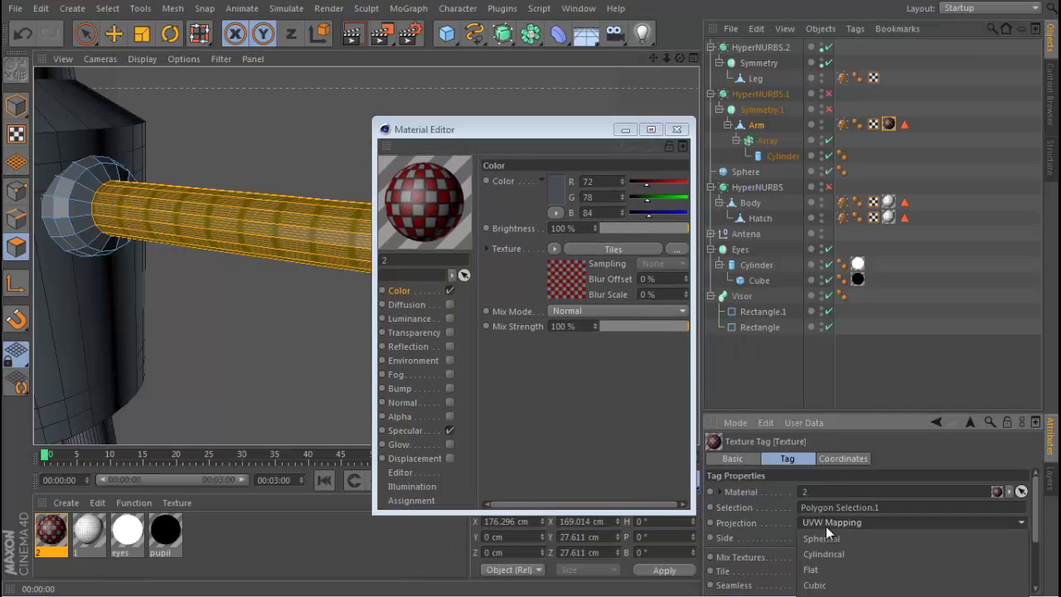
{"action": "left_click", "coordinate": [829, 585]}
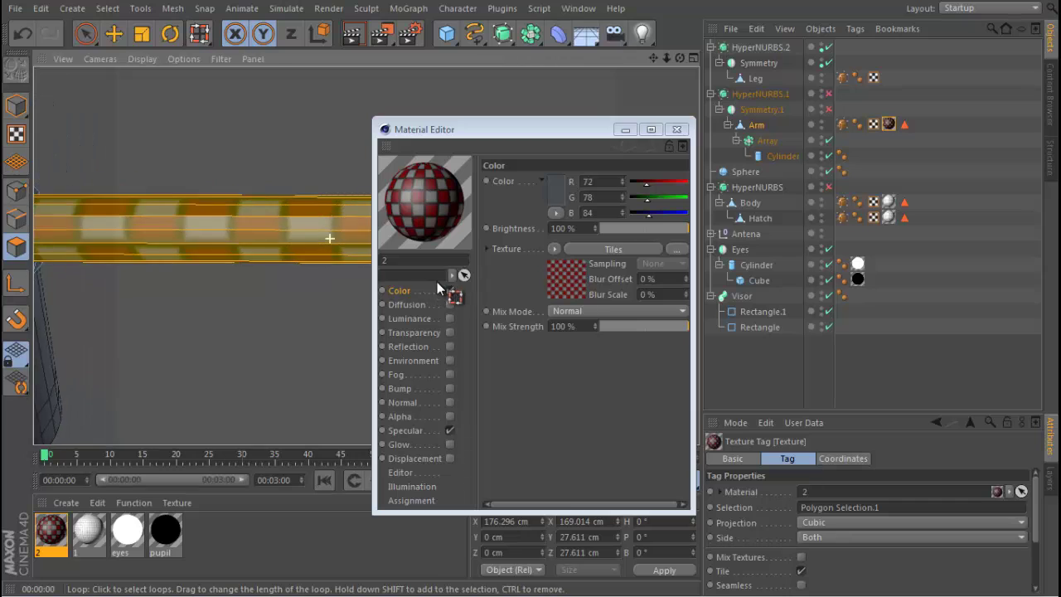
{"action": "left_click_drag", "start_coordinate": [447, 238], "coordinate": [332, 237], "text": "alt"}
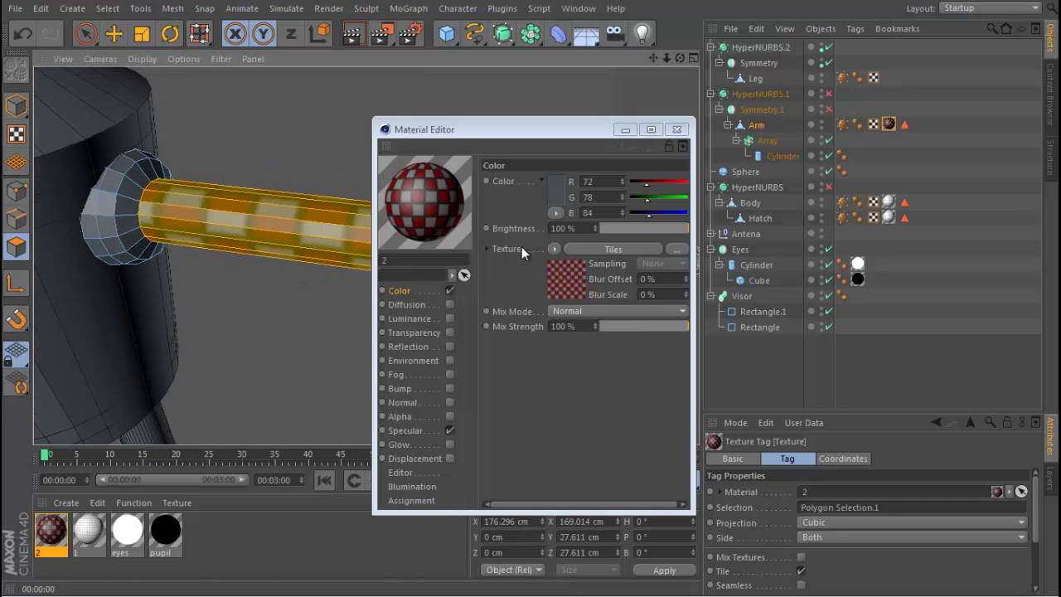
{"action": "left_click", "coordinate": [574, 282]}
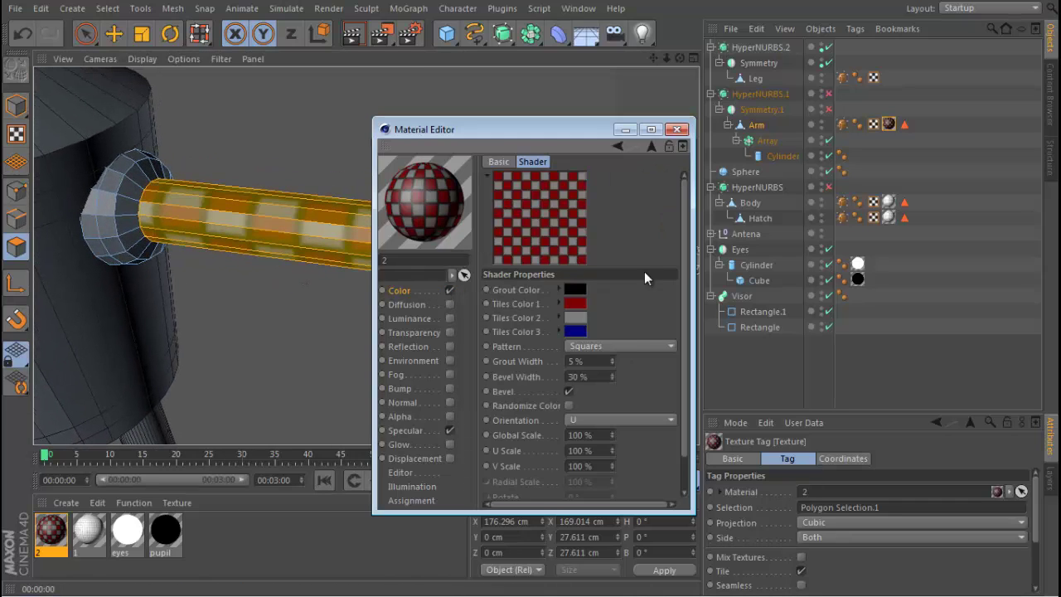
Step: Try white for the Tiles shader's Grout Color and Tiles Color 1, and undo both changes
{"action": "left_click", "coordinate": [577, 291]}
{"action": "left_click_drag", "start_coordinate": [531, 280], "coordinate": [493, 242]}
{"action": "left_click", "coordinate": [548, 363]}
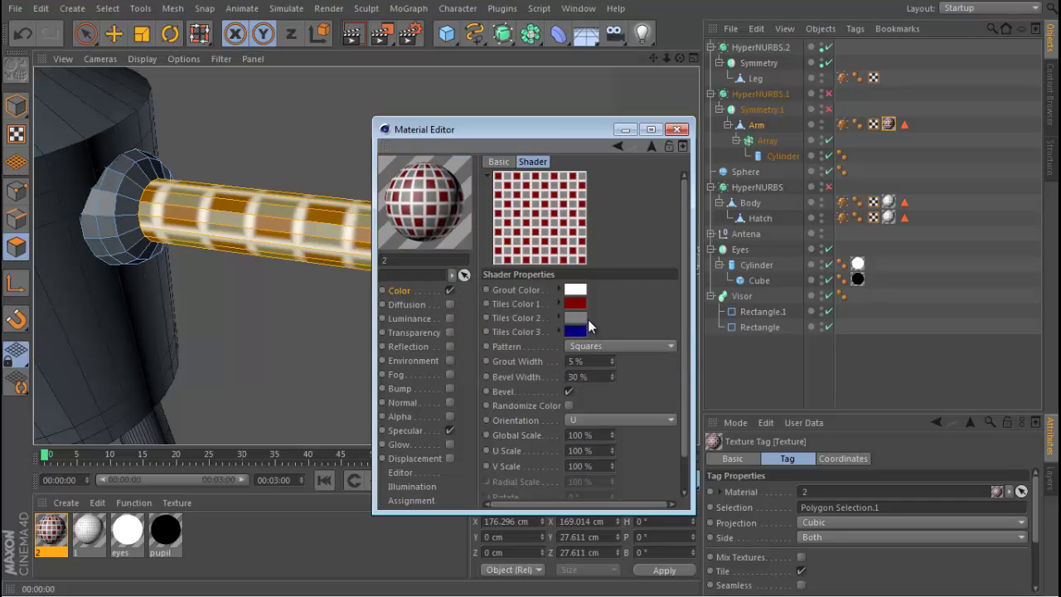
{"action": "left_click", "coordinate": [576, 305]}
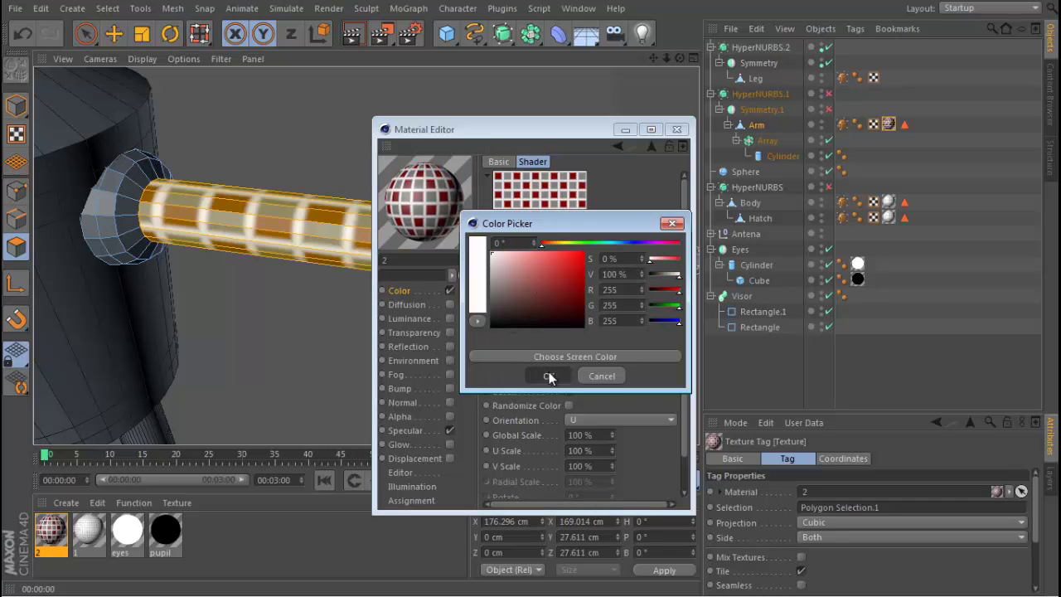
{"action": "left_click", "coordinate": [549, 375]}
{"action": "key", "text": "ctrl+z"}
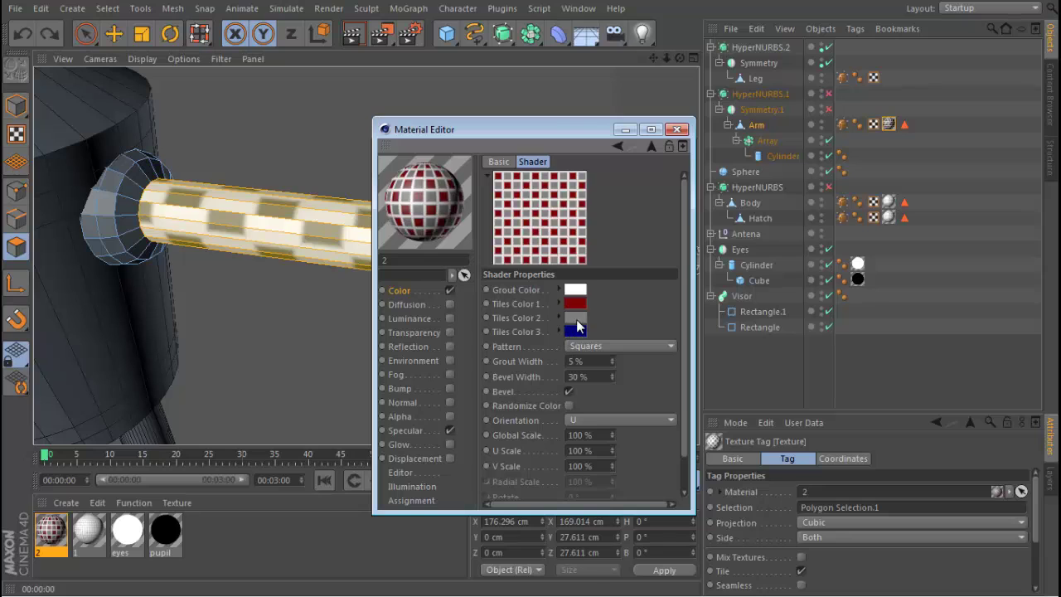
{"action": "key", "text": "ctrl+z"}
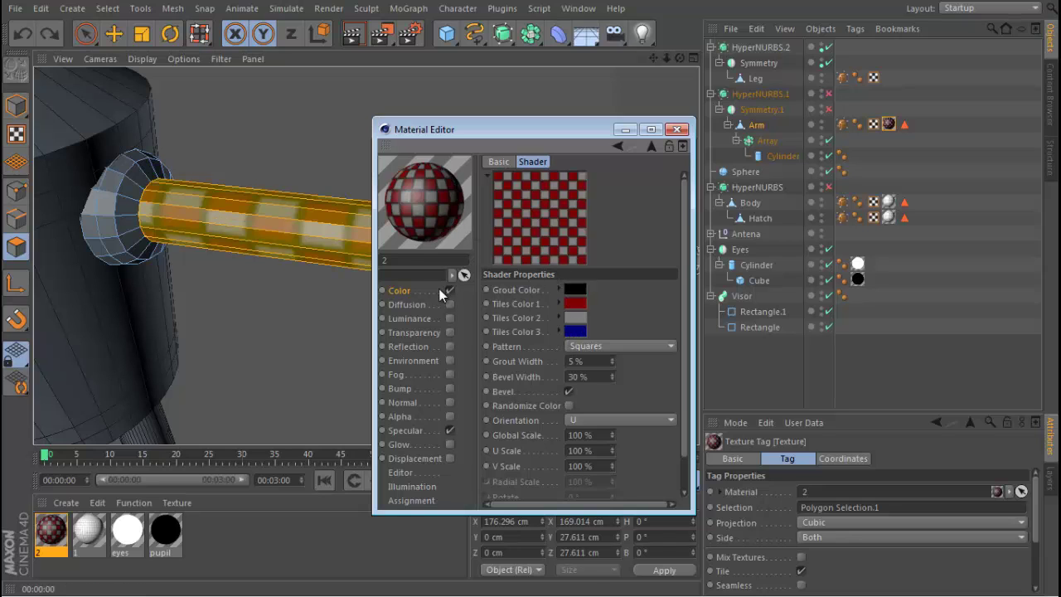
Step: Set the Tiles shader's Grout Color to white
{"action": "left_click", "coordinate": [576, 289]}
{"action": "left_click_drag", "start_coordinate": [531, 274], "coordinate": [489, 237]}
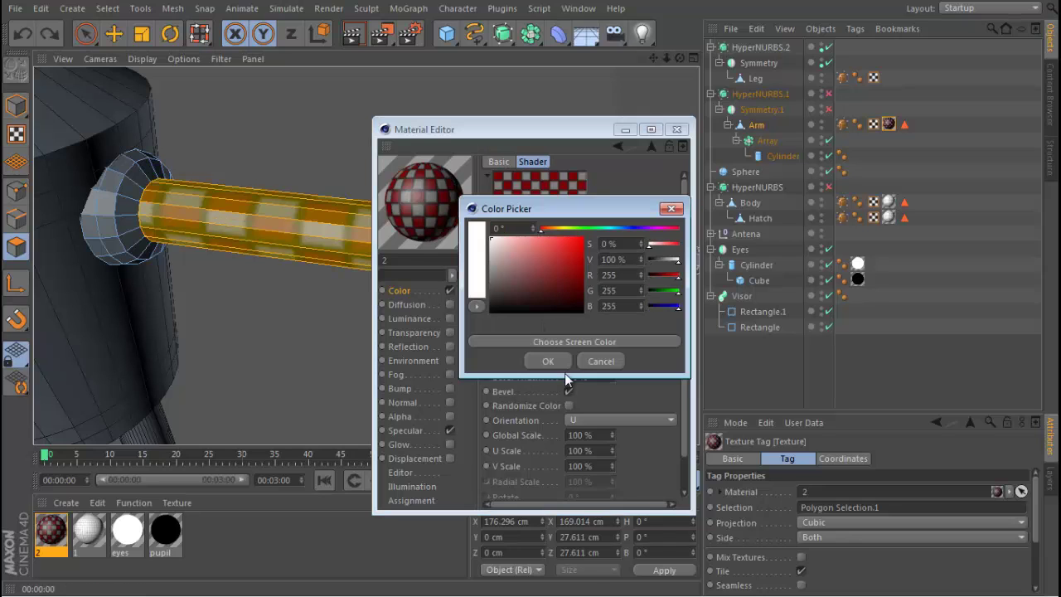
{"action": "left_click", "coordinate": [560, 364]}
Step: Set Tiles Color 1 and Tiles Color 2 of the shader to white
{"action": "left_click", "coordinate": [568, 305]}
{"action": "left_click_drag", "start_coordinate": [551, 291], "coordinate": [484, 290]}
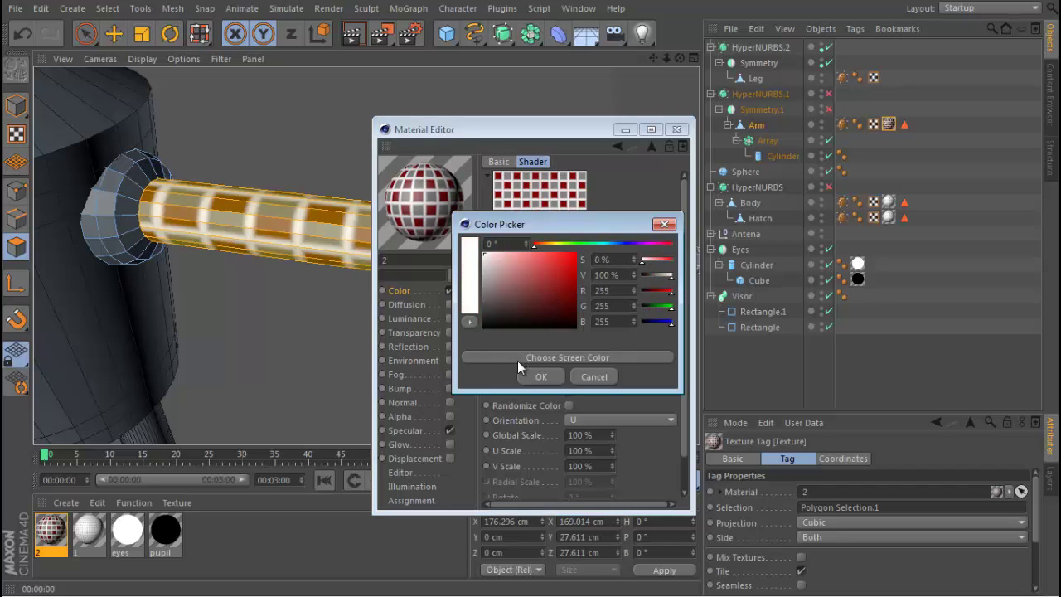
{"action": "left_click", "coordinate": [541, 376]}
{"action": "left_click", "coordinate": [580, 320]}
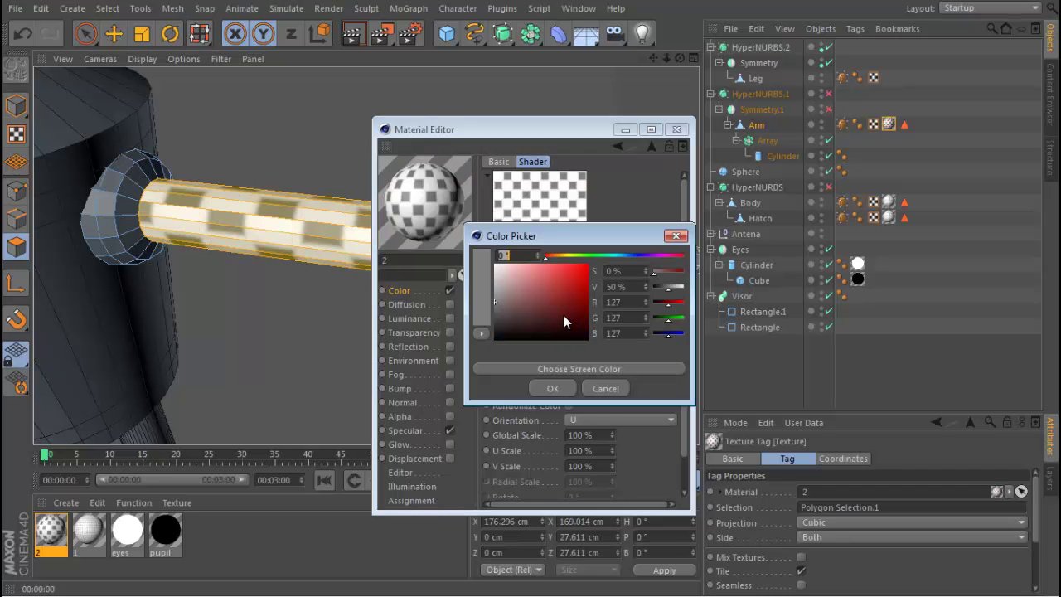
{"action": "left_click_drag", "start_coordinate": [564, 321], "coordinate": [477, 272]}
{"action": "left_click", "coordinate": [552, 388]}
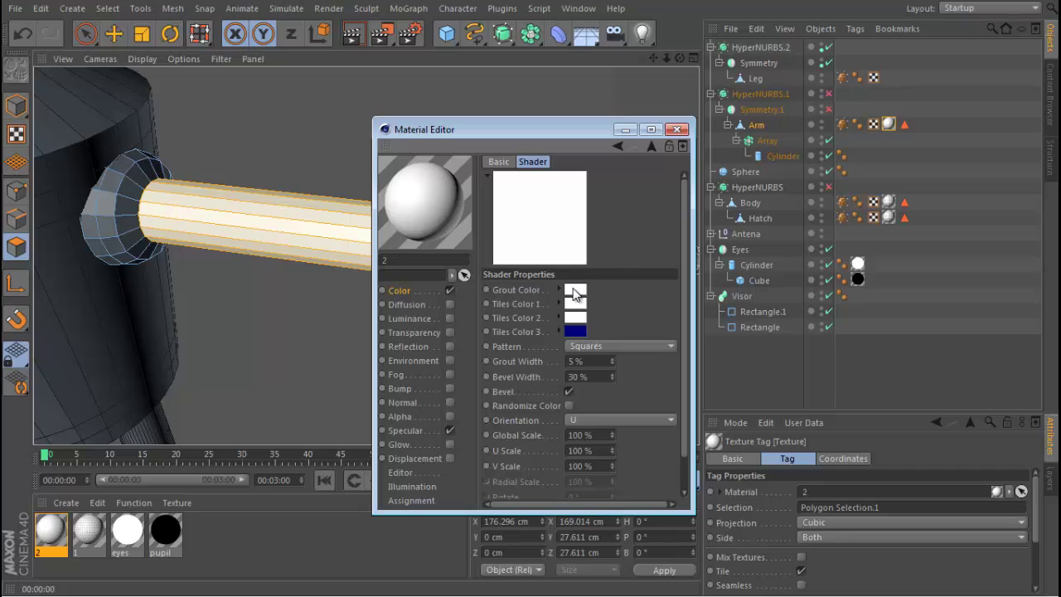
Step: Set the Tiles shader's Grout Color to black
{"action": "left_click", "coordinate": [576, 296]}
{"action": "left_click_drag", "start_coordinate": [531, 315], "coordinate": [442, 390]}
{"action": "left_click", "coordinate": [545, 368]}
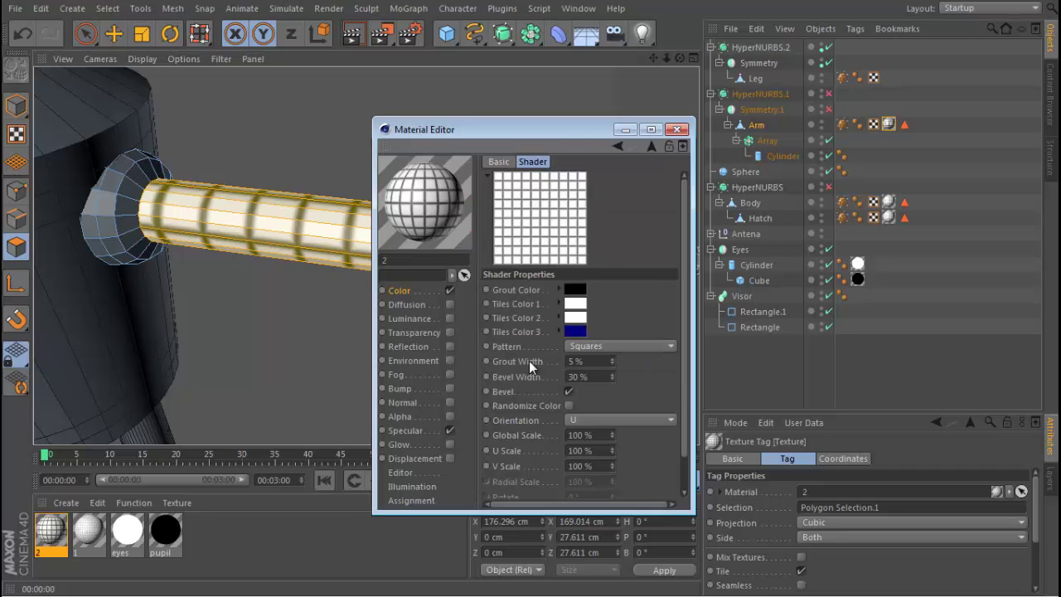
Step: Set the Tiles shader's Bevel Width to 1 % and check the pattern on the arm
{"action": "left_click", "coordinate": [585, 362]}
{"action": "key", "text": "Tab"}
{"action": "type", "text": "1"}
{"action": "key", "text": "Return"}
{"action": "left_click_drag", "start_coordinate": [335, 261], "coordinate": [383, 221], "text": "alt"}
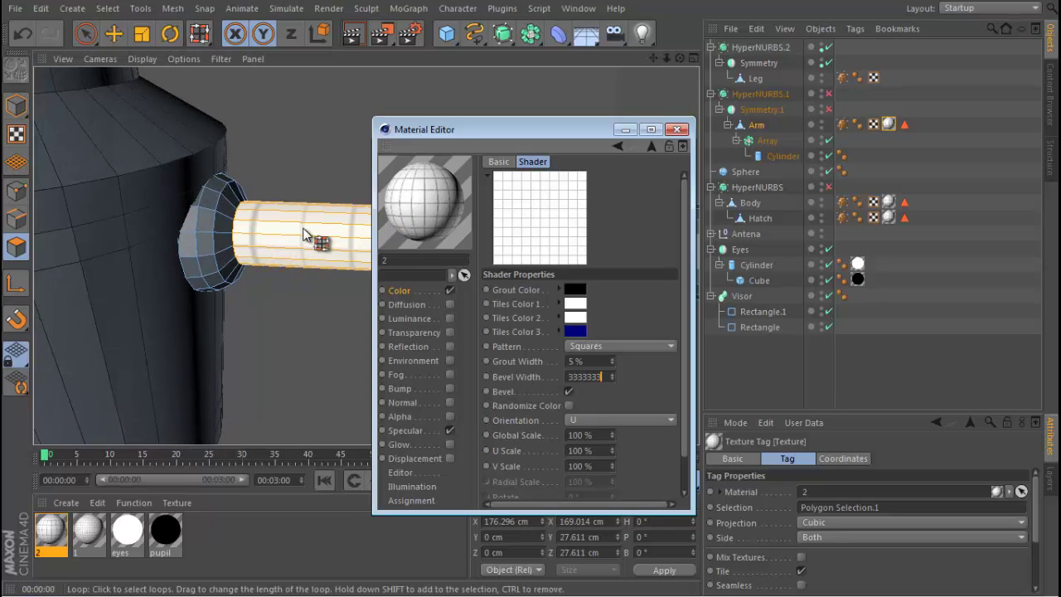
Step: Return to material 2's Color channel and set the texture's Mix Mode to Multiply
{"action": "left_click", "coordinate": [413, 292]}
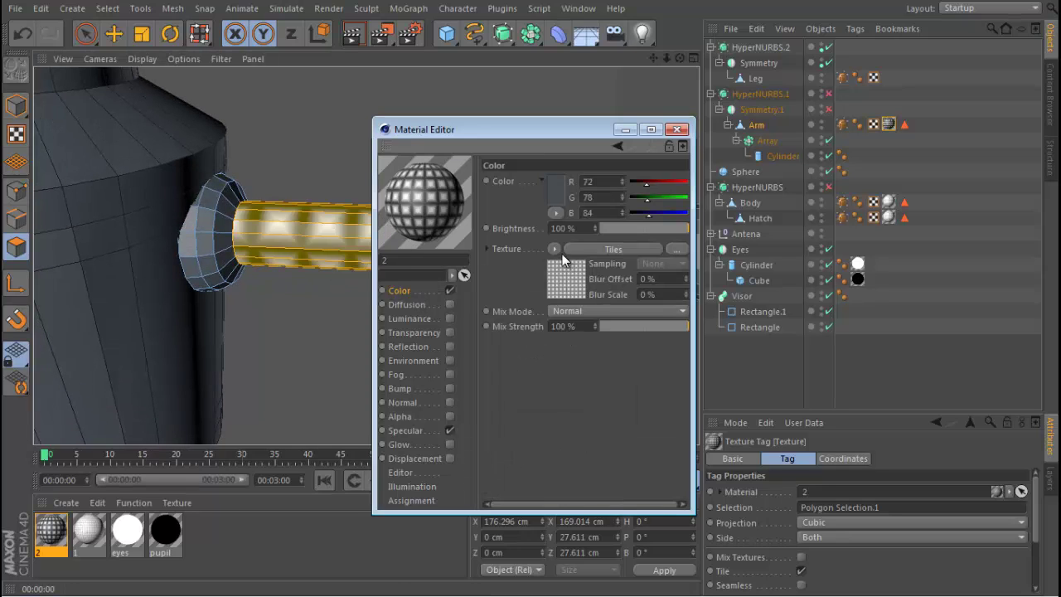
{"action": "left_click", "coordinate": [579, 308]}
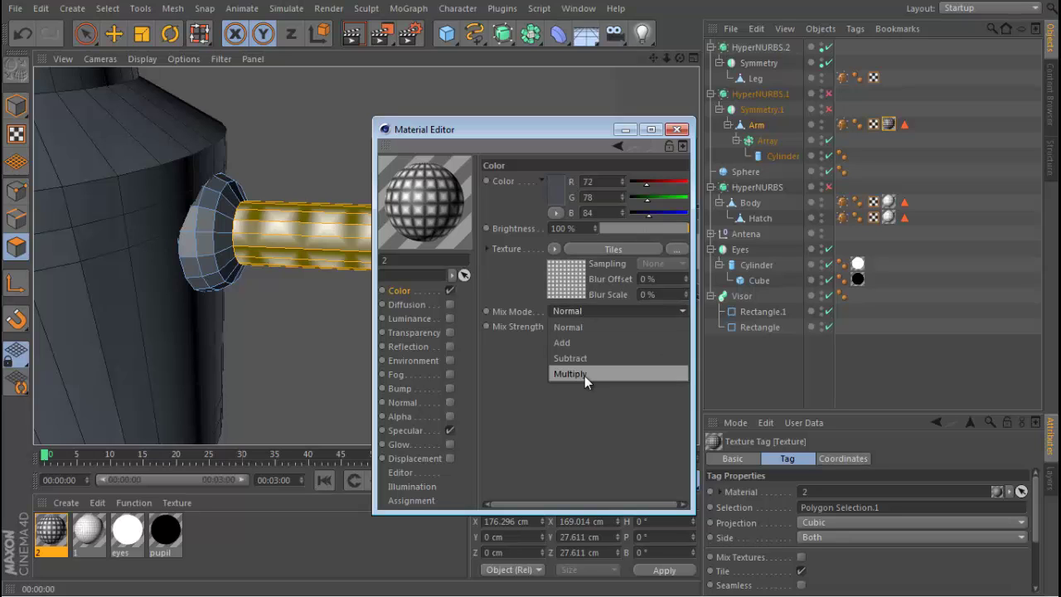
{"action": "left_click", "coordinate": [584, 374]}
Step: Render the arm view, re-enable the arm's HyperNURBS and start an interactive render region over the arm
{"action": "left_click_drag", "start_coordinate": [191, 238], "coordinate": [226, 94], "text": "alt"}
{"action": "left_click", "coordinate": [354, 39]}
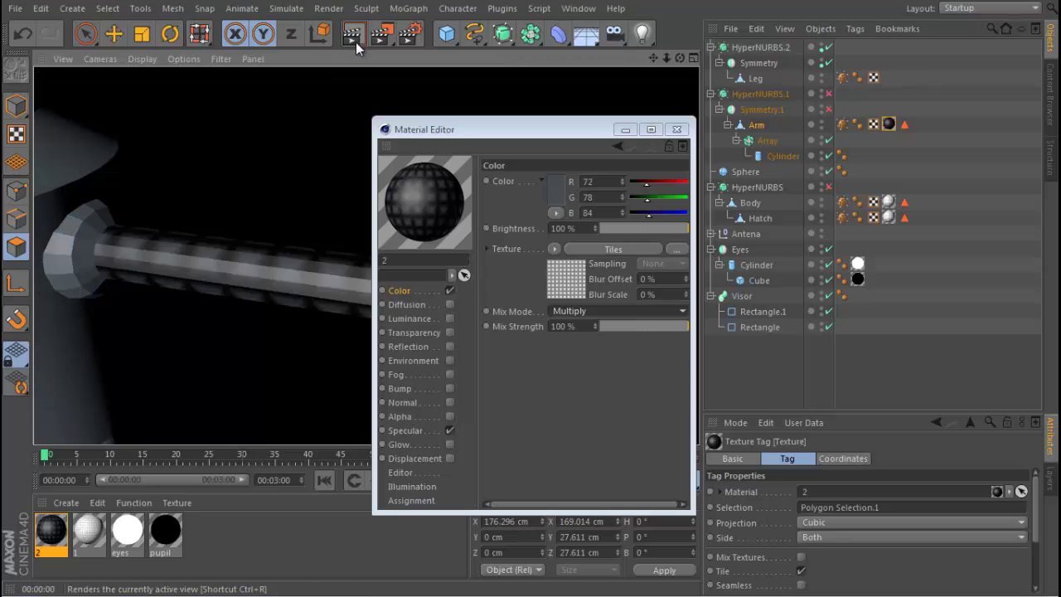
{"action": "left_click", "coordinate": [828, 94]}
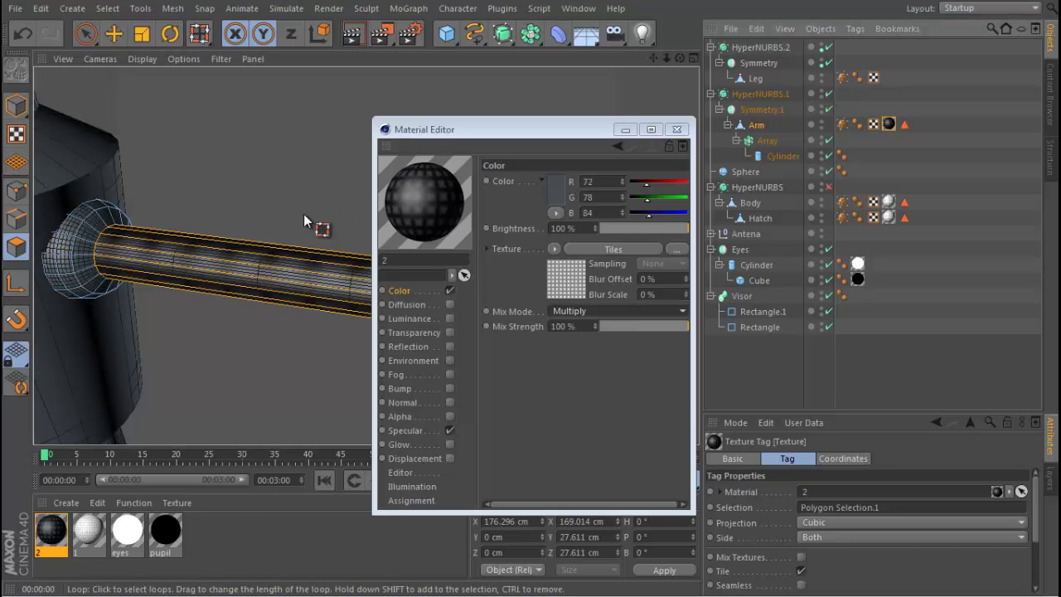
{"action": "key", "text": "alt+r"}
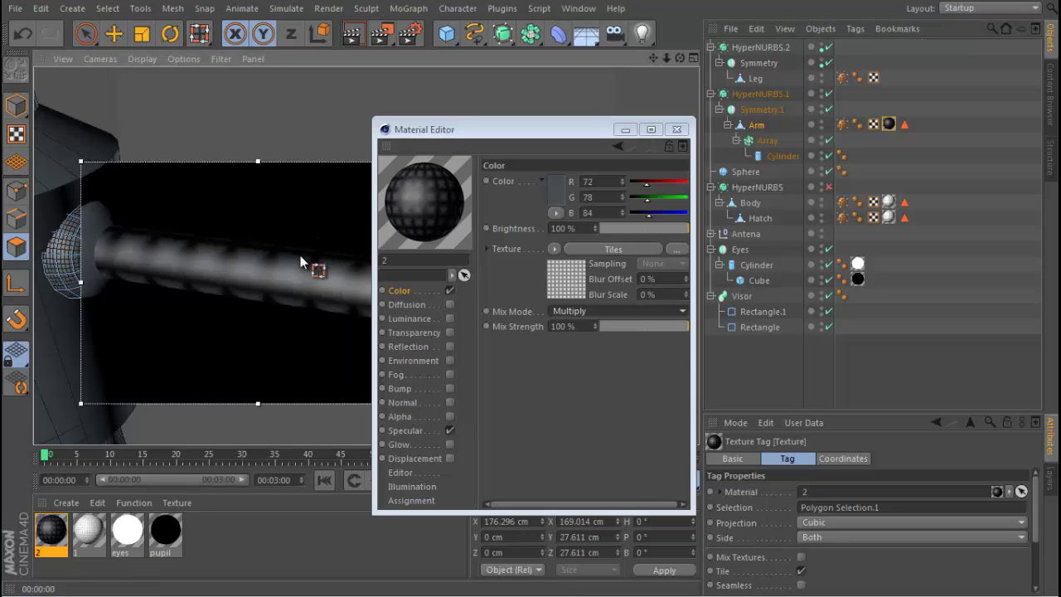
Step: Turn off material 2's Specular channel and set the Tiles shader's Bevel Width to 1 %
{"action": "left_click", "coordinate": [450, 429]}
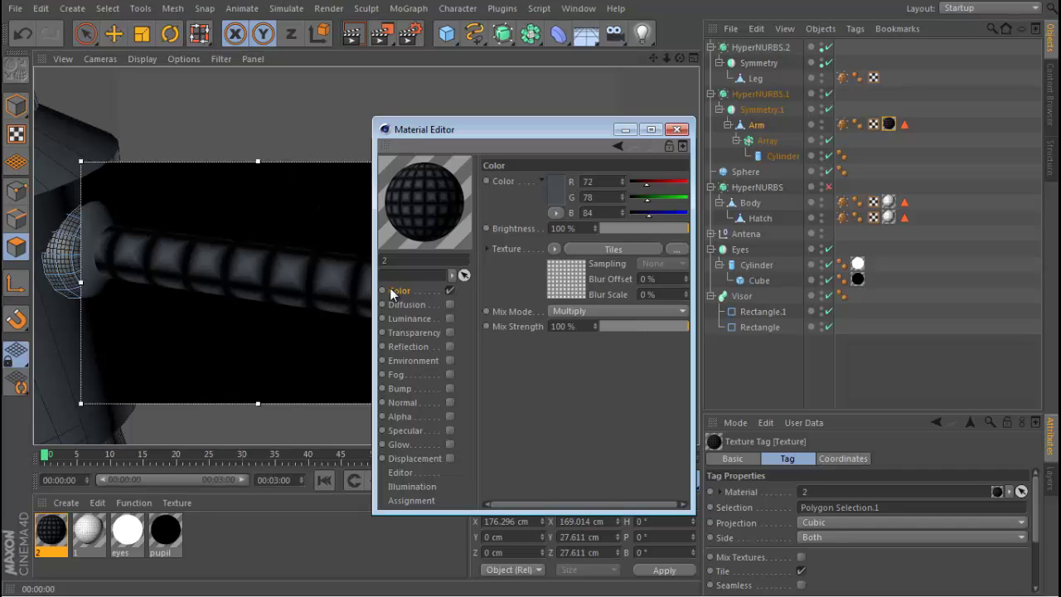
{"action": "left_click", "coordinate": [565, 287]}
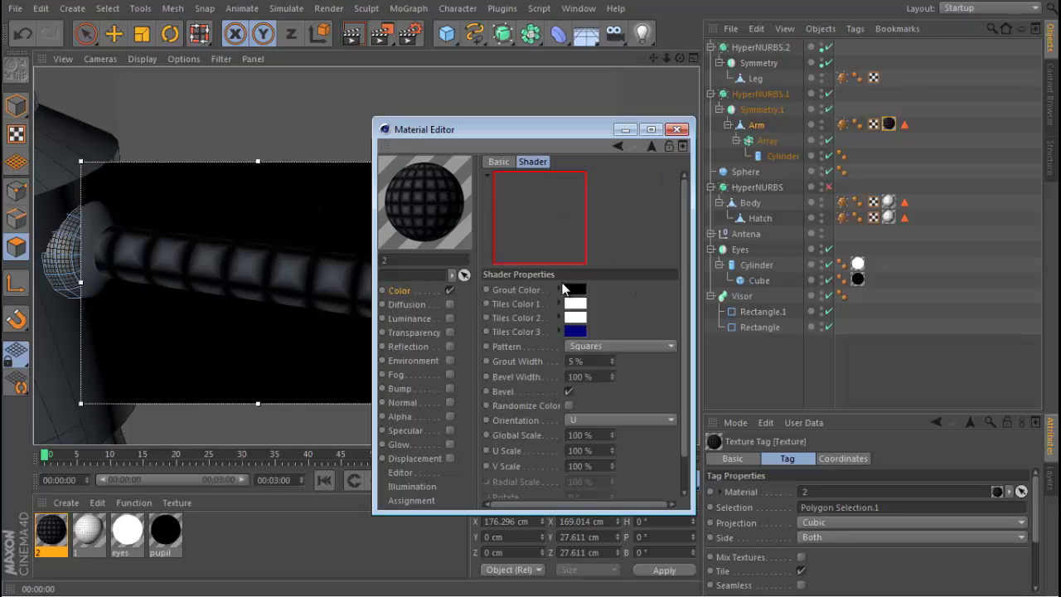
{"action": "double_click", "coordinate": [604, 377]}
{"action": "type", "text": "1"}
{"action": "key", "text": "Return"}
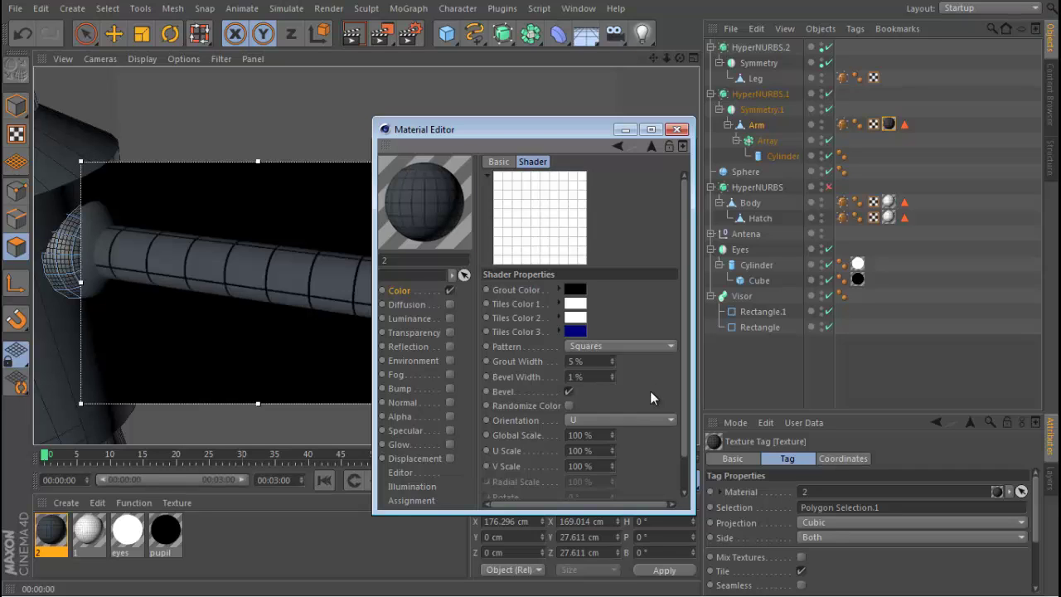
Step: Set the Tiles shader's Grout Width to 10 % and check the whole arm in the render region
{"action": "left_click_drag", "start_coordinate": [604, 377], "coordinate": [560, 362]}
{"action": "left_click", "coordinate": [588, 373]}
{"action": "type", "text": "10"}
{"action": "key", "text": "Return"}
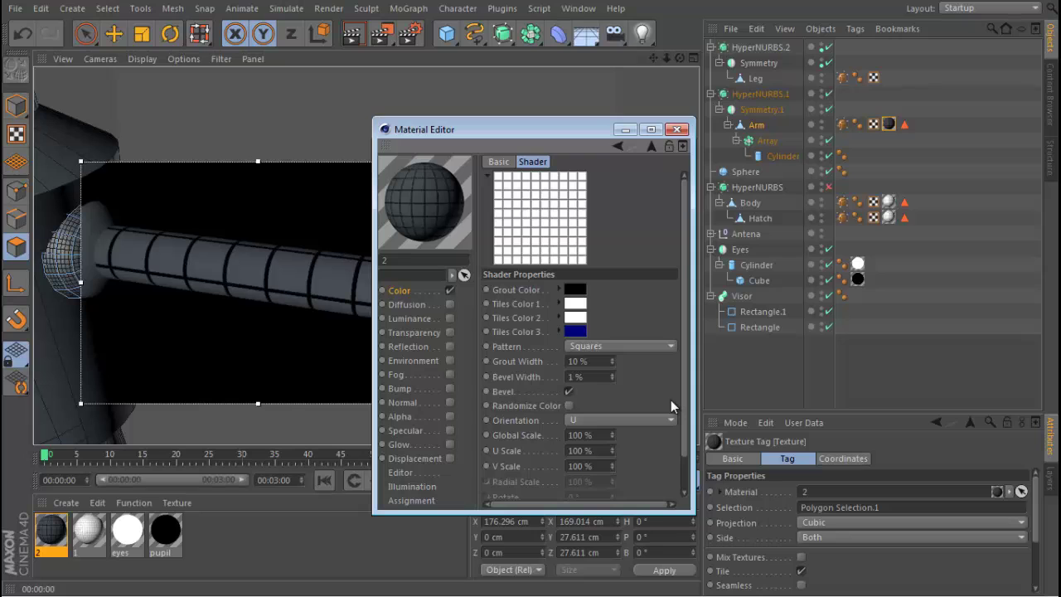
{"action": "left_click_drag", "start_coordinate": [330, 275], "coordinate": [239, 256], "text": "alt"}
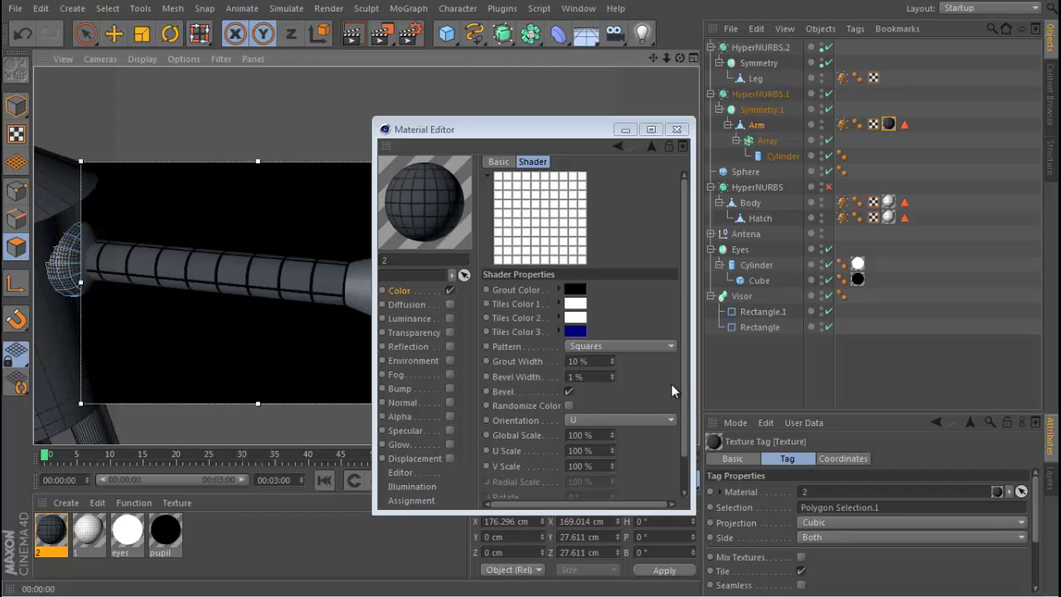
Step: Try a U Scale of 503 % for the Tiles shader and undo the change
{"action": "left_click_drag", "start_coordinate": [685, 393], "coordinate": [689, 437]}
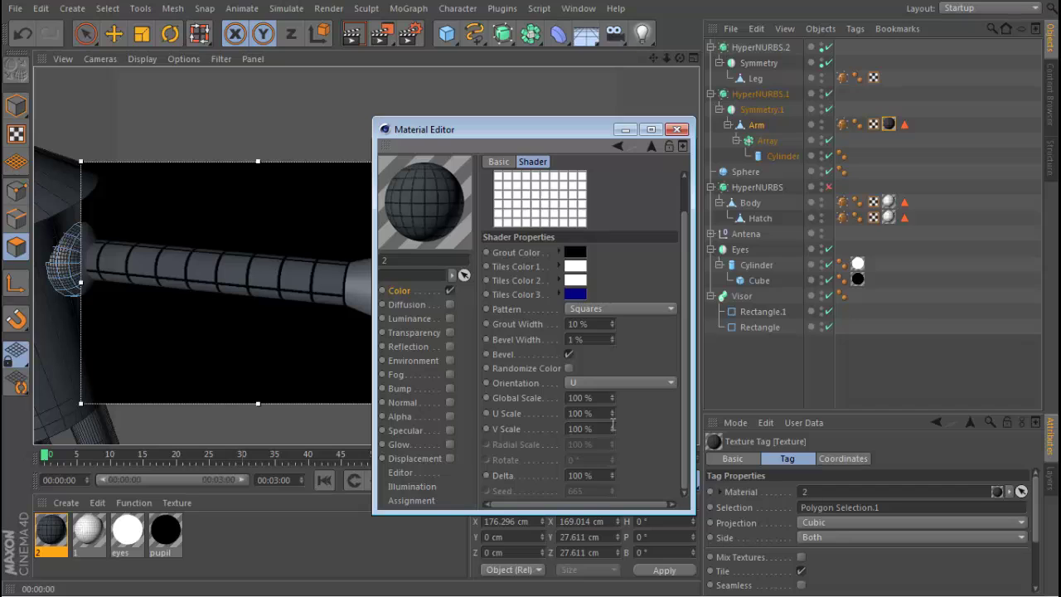
{"action": "left_click_drag", "start_coordinate": [613, 416], "coordinate": [612, 416]}
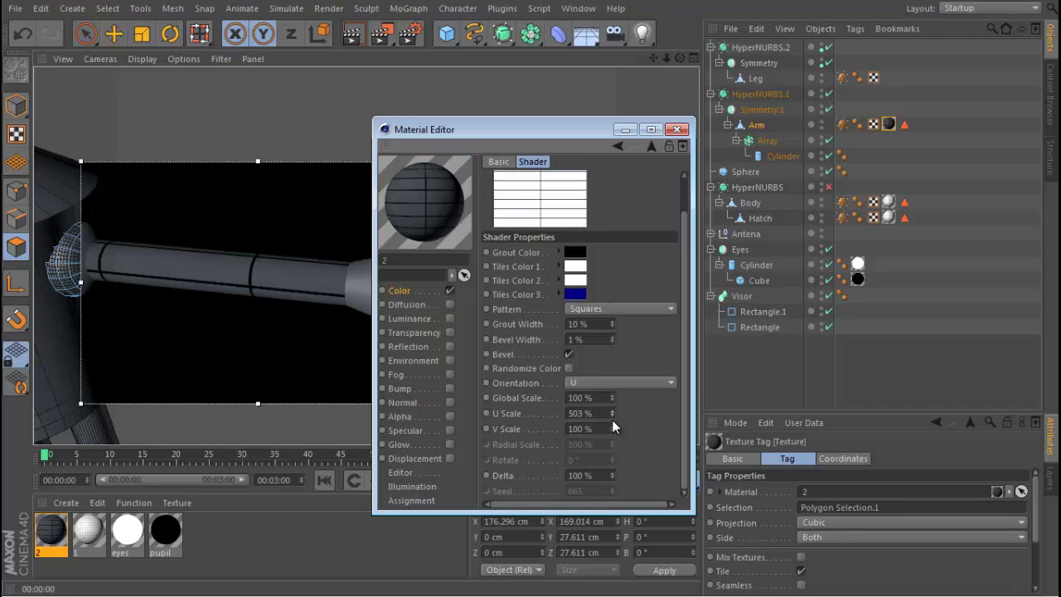
{"action": "key", "text": "ctrl+z"}
Step: Set the Tiles shader's V Scale to 500 % and raise it to 700 %
{"action": "left_click_drag", "start_coordinate": [605, 429], "coordinate": [482, 429]}
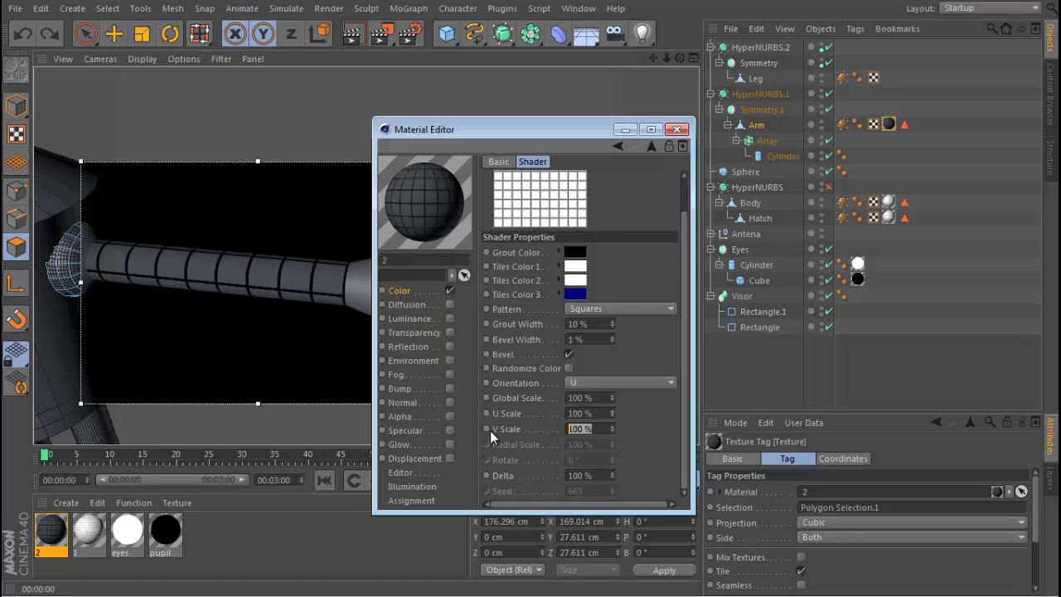
{"action": "type", "text": "500"}
{"action": "key", "text": "Return"}
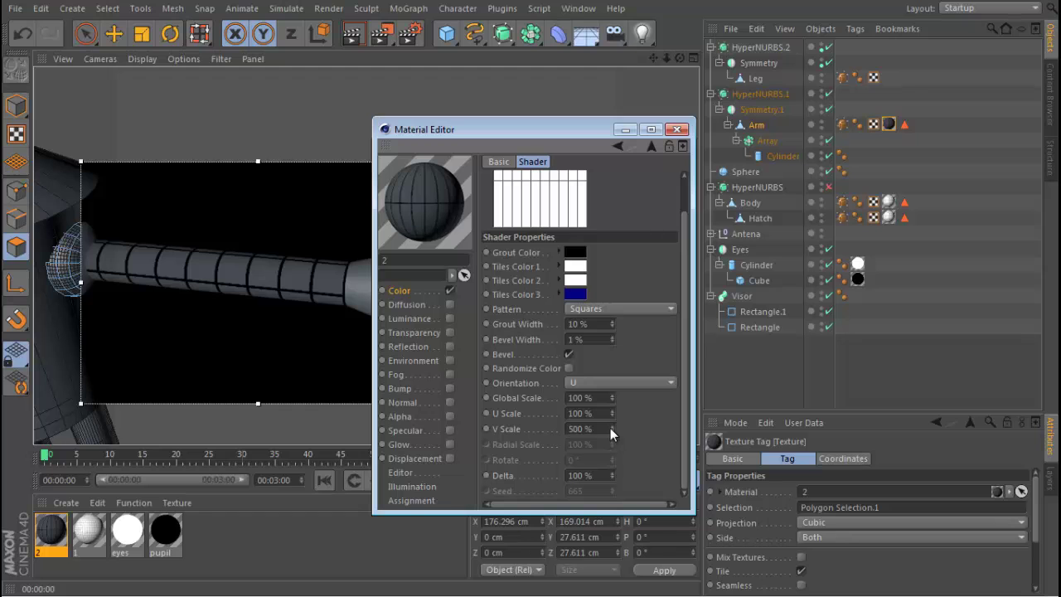
{"action": "left_click_drag", "start_coordinate": [610, 422], "coordinate": [612, 428]}
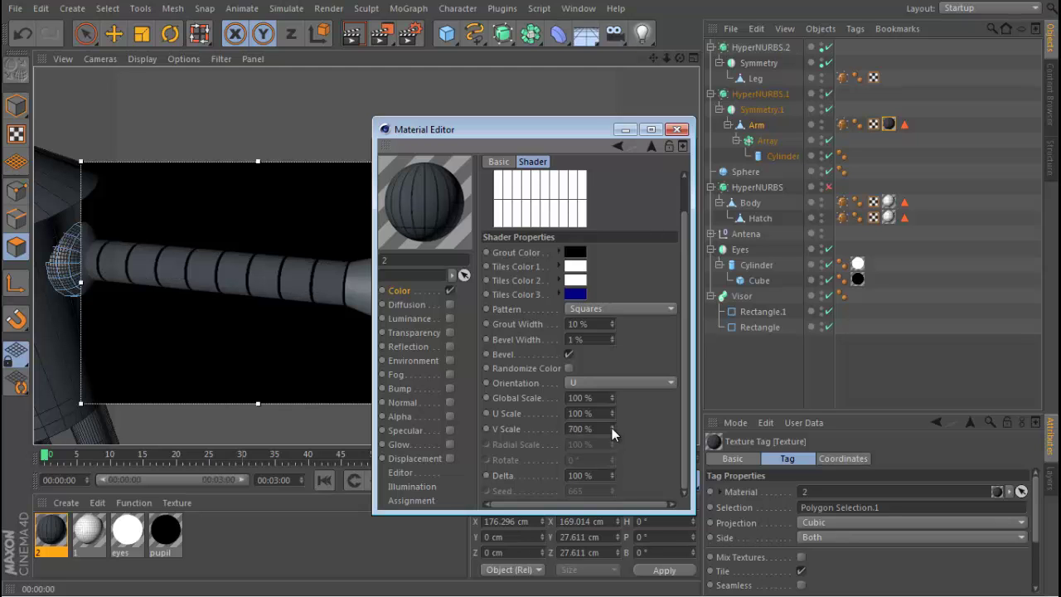
Step: Examine the segment lines on the arm from several angles in the render region
{"action": "left_click_drag", "start_coordinate": [318, 348], "coordinate": [99, 160], "text": "alt"}
{"action": "key", "text": "ctrl+shift+z"}
{"action": "key", "text": "ctrl+shift+z"}
{"action": "key", "text": "ctrl+shift+z"}
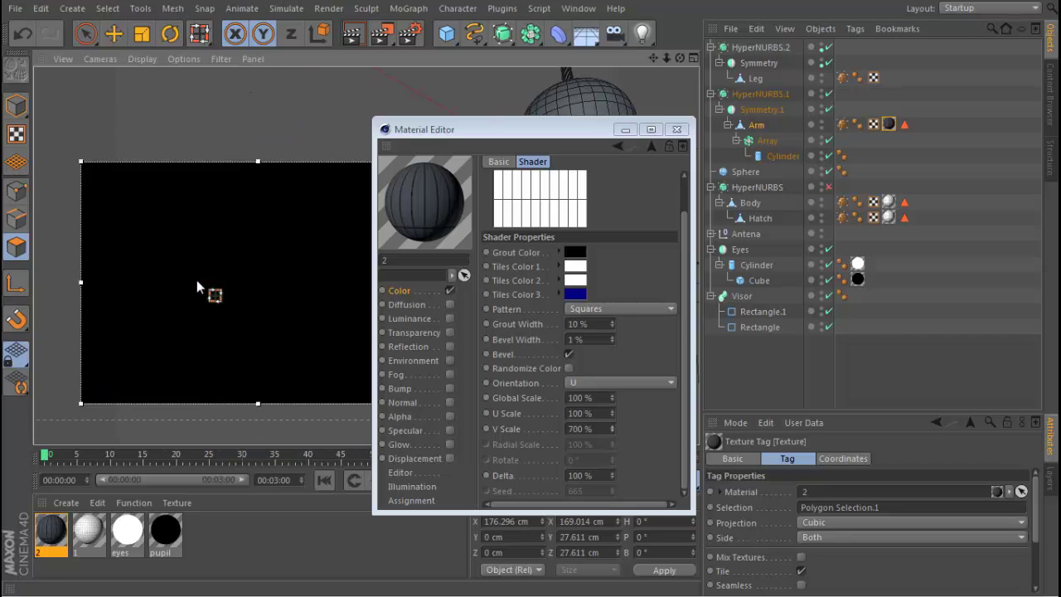
{"action": "left_click_drag", "start_coordinate": [229, 315], "coordinate": [223, 264], "text": "alt"}
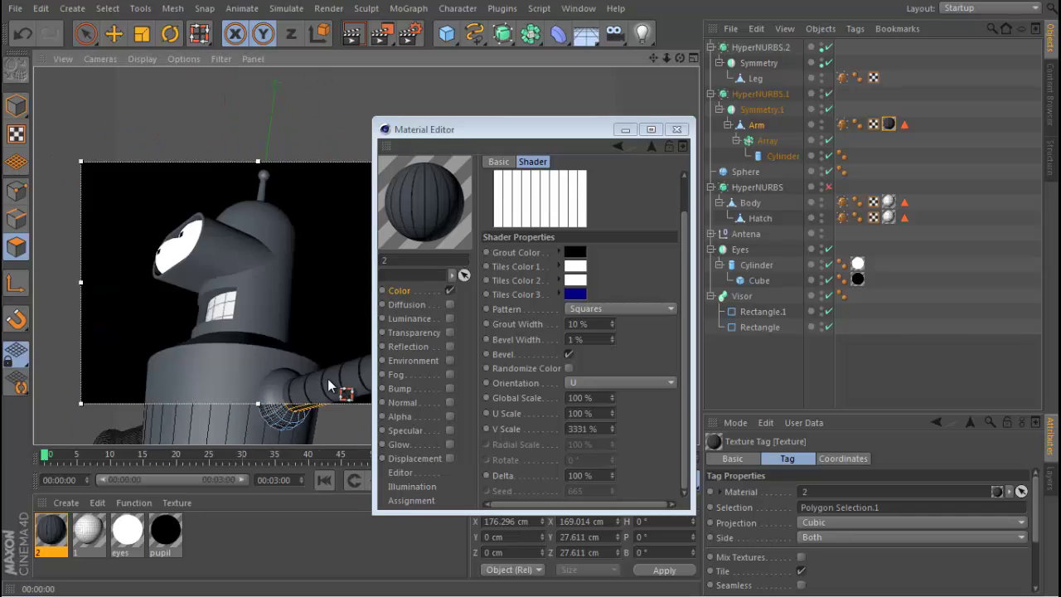
{"action": "middle_click_drag", "start_coordinate": [326, 371], "coordinate": [204, 286], "text": "alt"}
{"action": "mouse_move", "coordinate": [204, 286]}
{"action": "left_mouse_down", "text": "alt"}
{"action": "mouse_move", "coordinate": [303, 303]}
{"action": "mouse_move", "coordinate": [222, 286]}
{"action": "left_mouse_up", "text": "alt"}
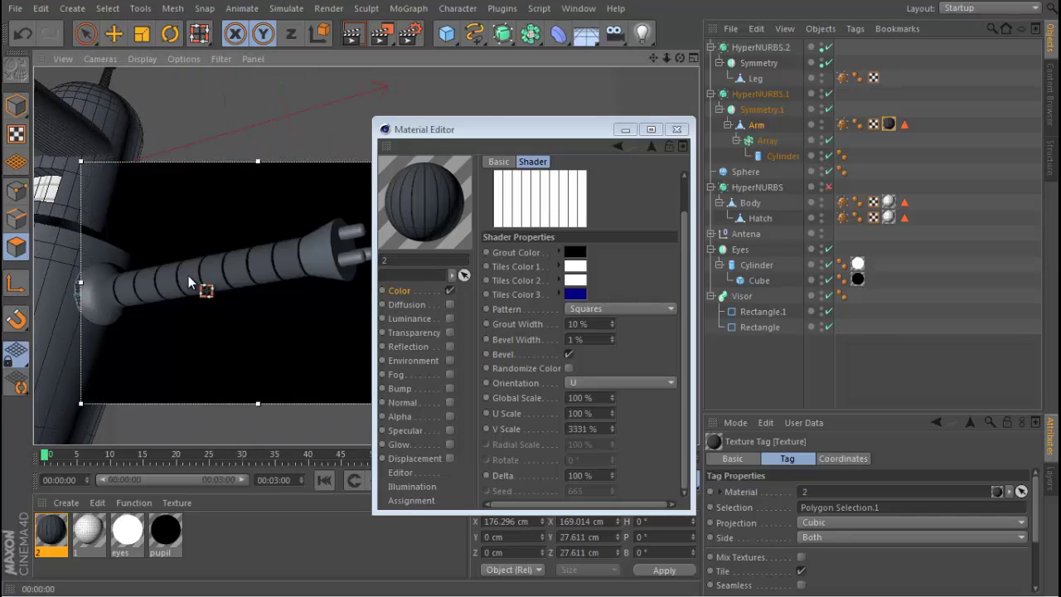
{"action": "left_click_drag", "start_coordinate": [107, 274], "coordinate": [252, 311], "text": "alt"}
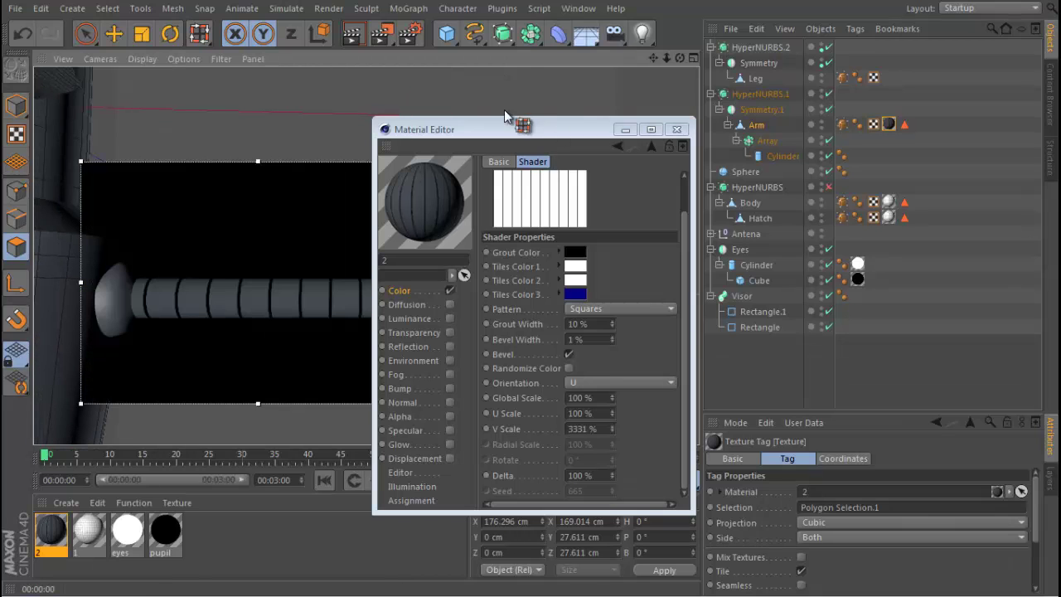
Step: Show all four views and compare the arm with the reference drawing's segments in the front view
{"action": "left_click_drag", "start_coordinate": [531, 133], "coordinate": [304, 103]}
{"action": "left_click", "coordinate": [692, 58]}
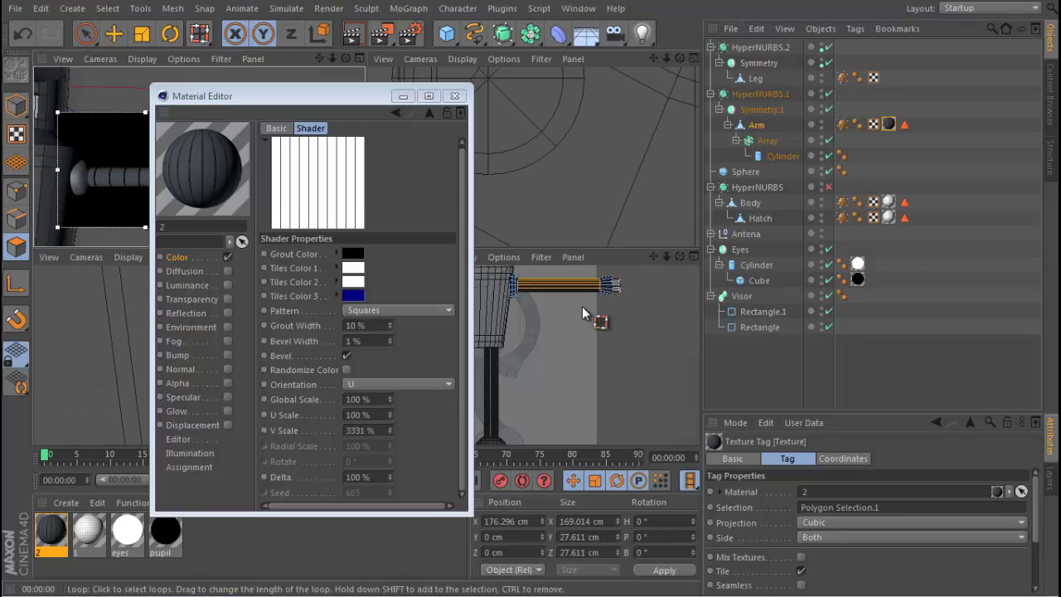
{"action": "scroll", "coordinate": [522, 335], "scroll_direction": "up", "scroll_amount": 5}
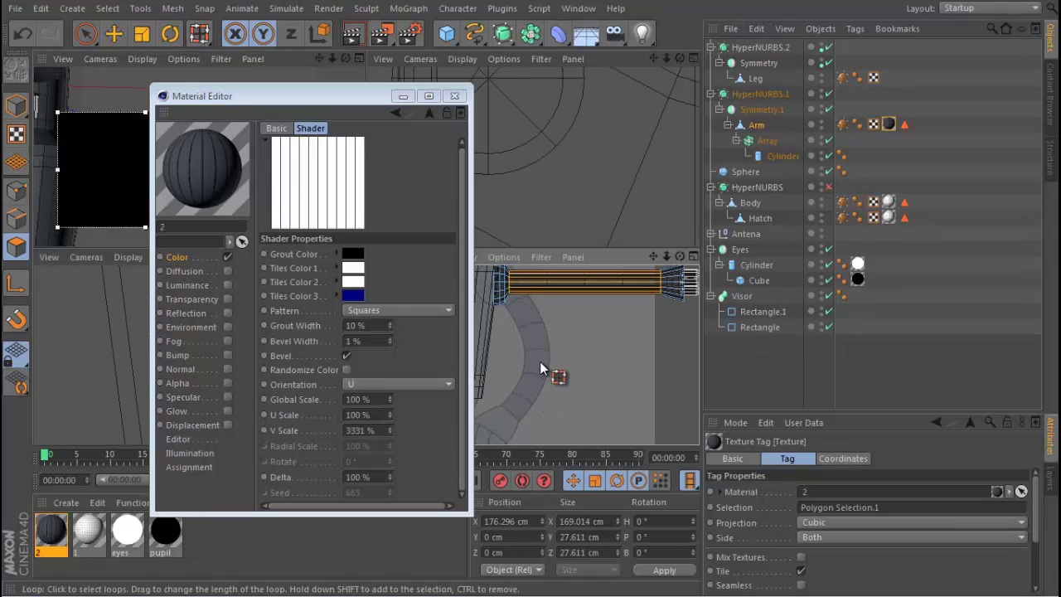
{"action": "middle_click_drag", "start_coordinate": [544, 348], "coordinate": [562, 375], "text": "alt"}
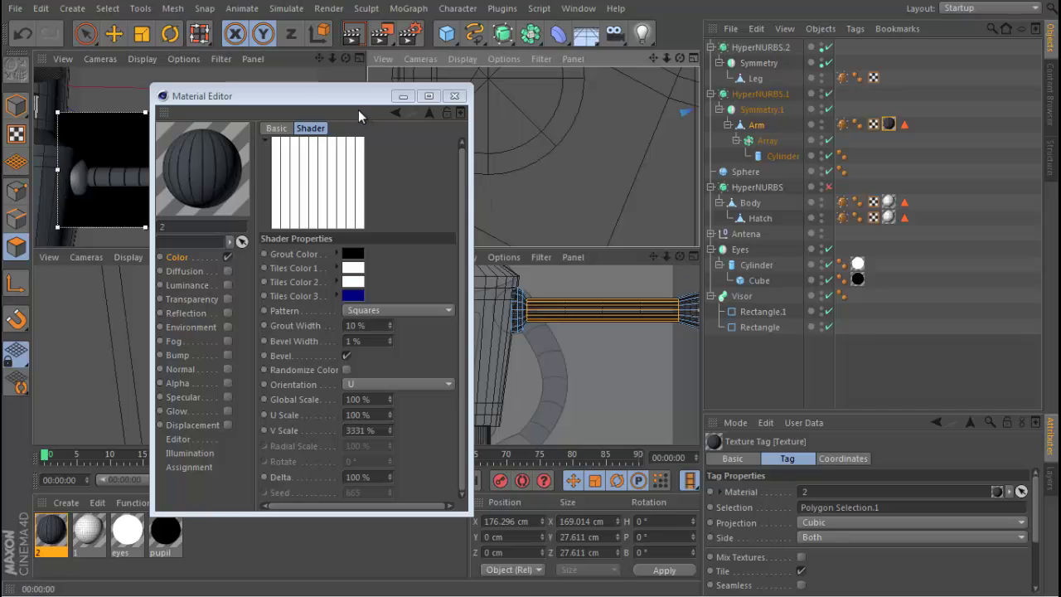
{"action": "left_click_drag", "start_coordinate": [307, 103], "coordinate": [640, 138]}
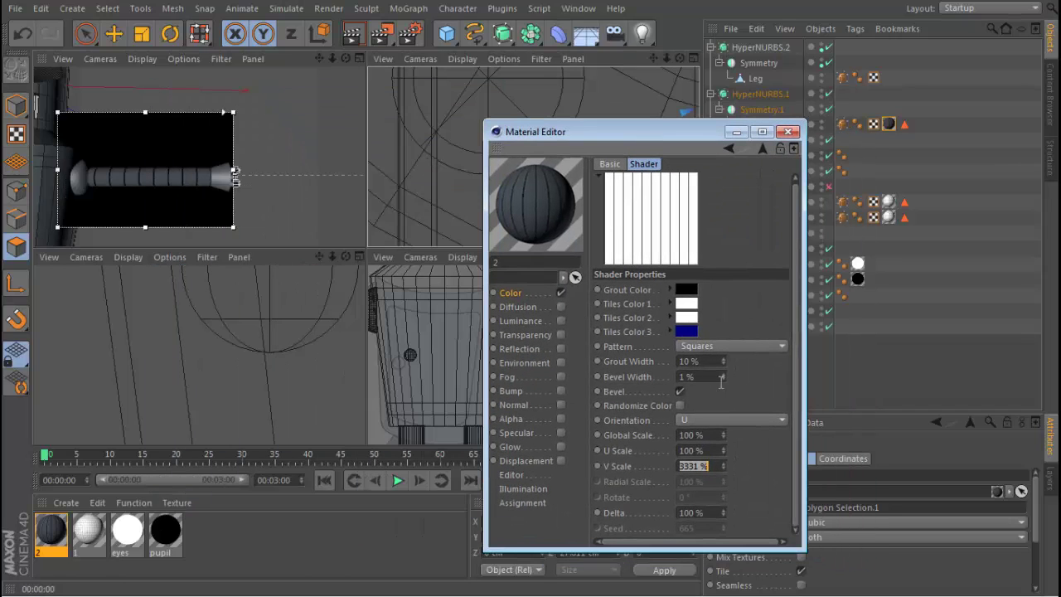
Step: Try a Global Scale of 125 % for the Tiles shader and set it back to 100 %
{"action": "left_click", "coordinate": [713, 436]}
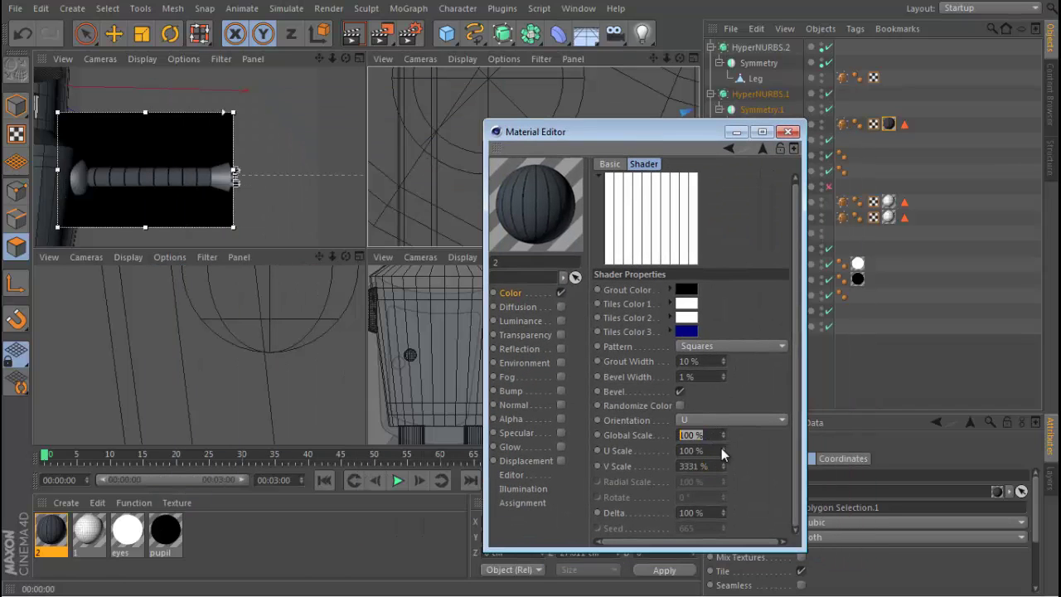
{"action": "type", "text": "125"}
{"action": "key", "text": "Return"}
{"action": "left_click", "coordinate": [703, 450]}
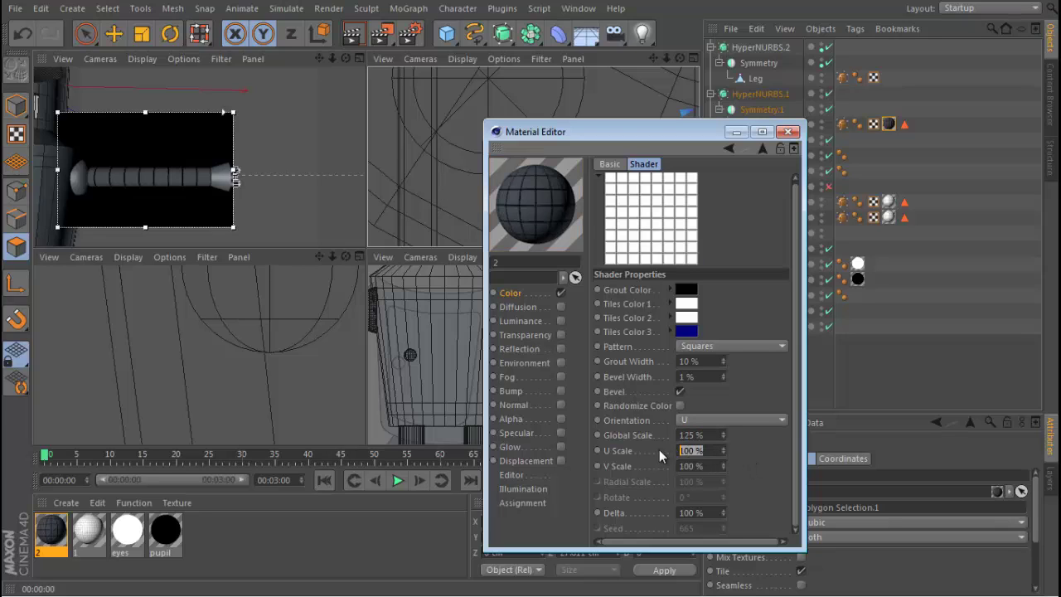
{"action": "left_click", "coordinate": [710, 435]}
{"action": "type", "text": "1"}
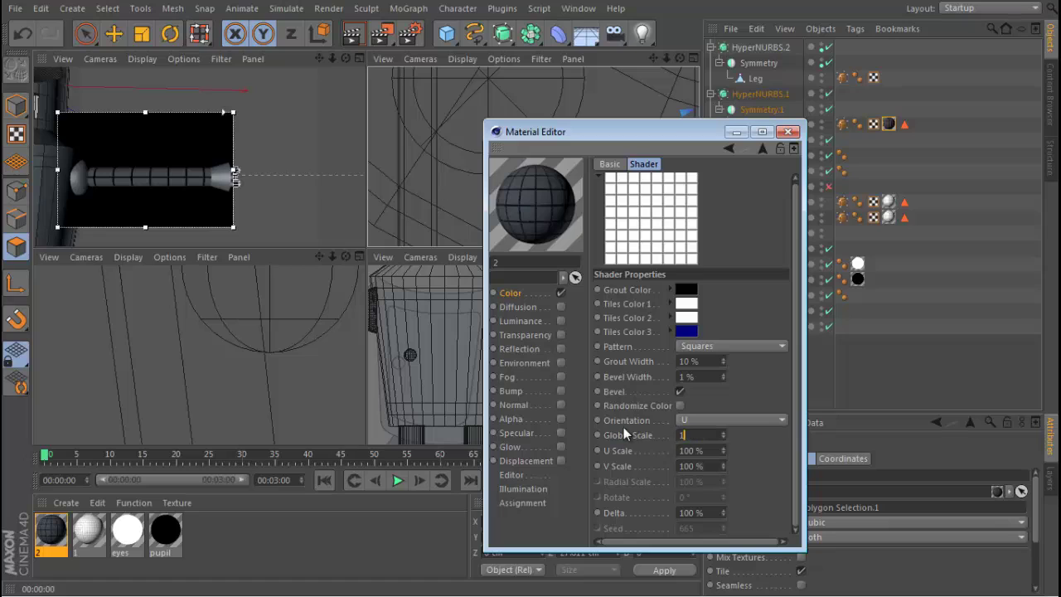
{"action": "type", "text": "00"}
{"action": "key", "text": "Return"}
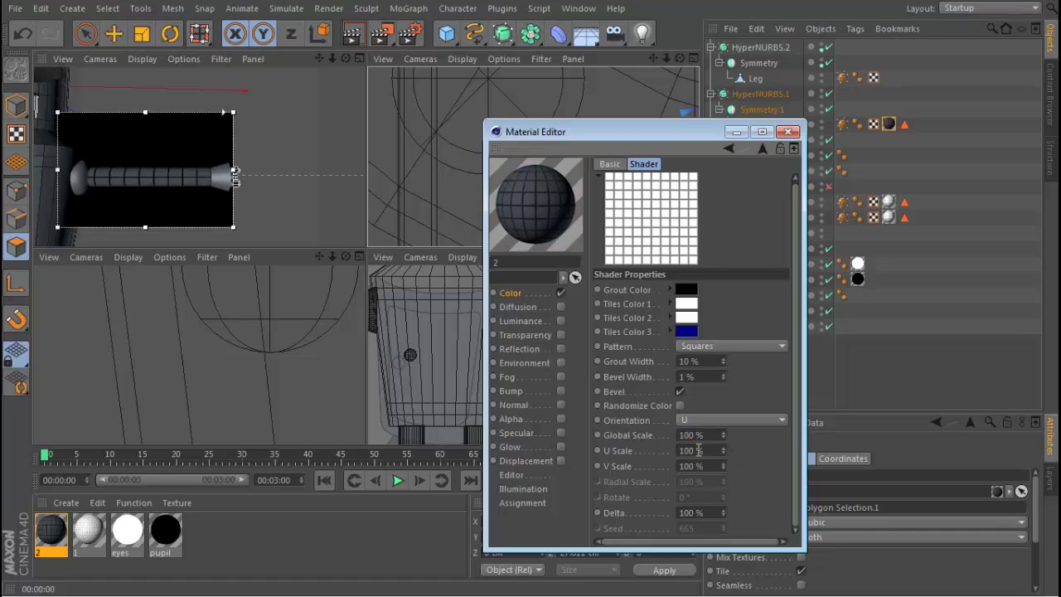
Step: Set the Tiles shader's V Scale to 750 % and its U Scale to 150 % after trying 125 %, and close the Material Editor
{"action": "left_click", "coordinate": [710, 466]}
{"action": "type", "text": "750"}
{"action": "key", "text": "Return"}
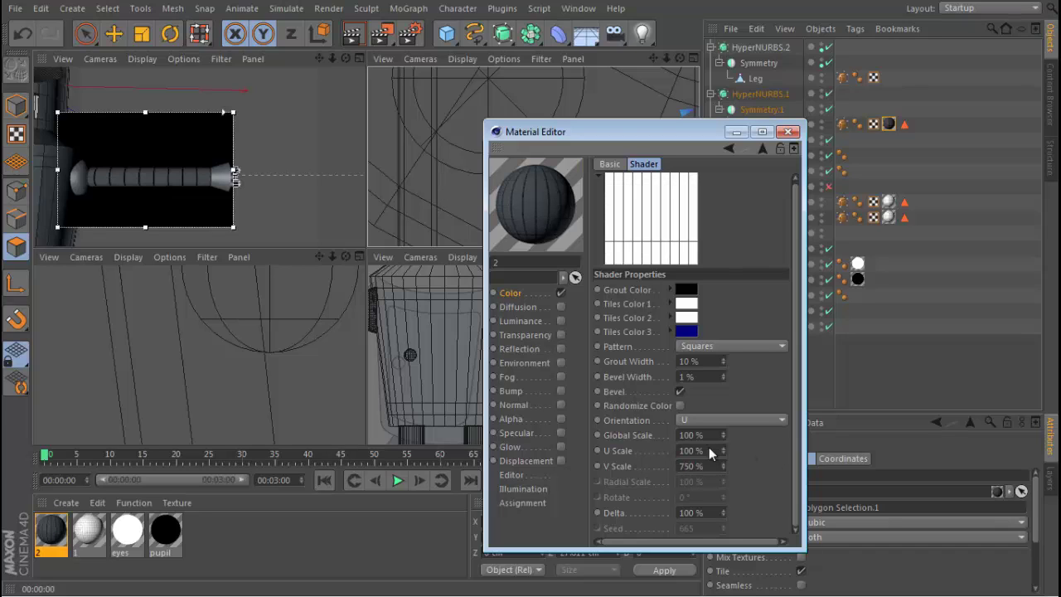
{"action": "left_click", "coordinate": [701, 451]}
{"action": "type", "text": "125"}
{"action": "key", "text": "Return"}
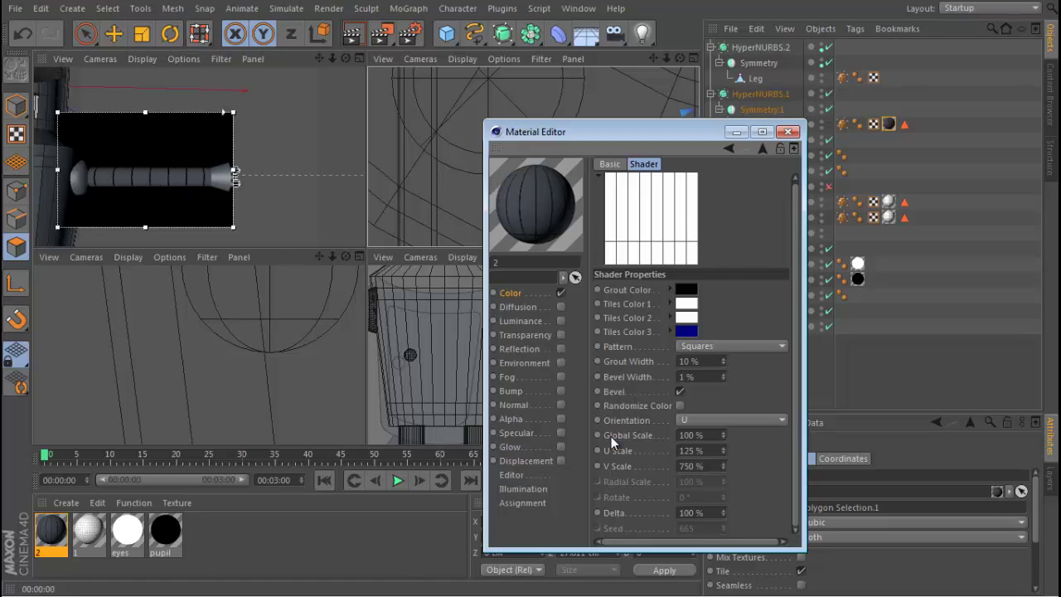
{"action": "left_click", "coordinate": [703, 449]}
{"action": "type", "text": "150"}
{"action": "key", "text": "Return"}
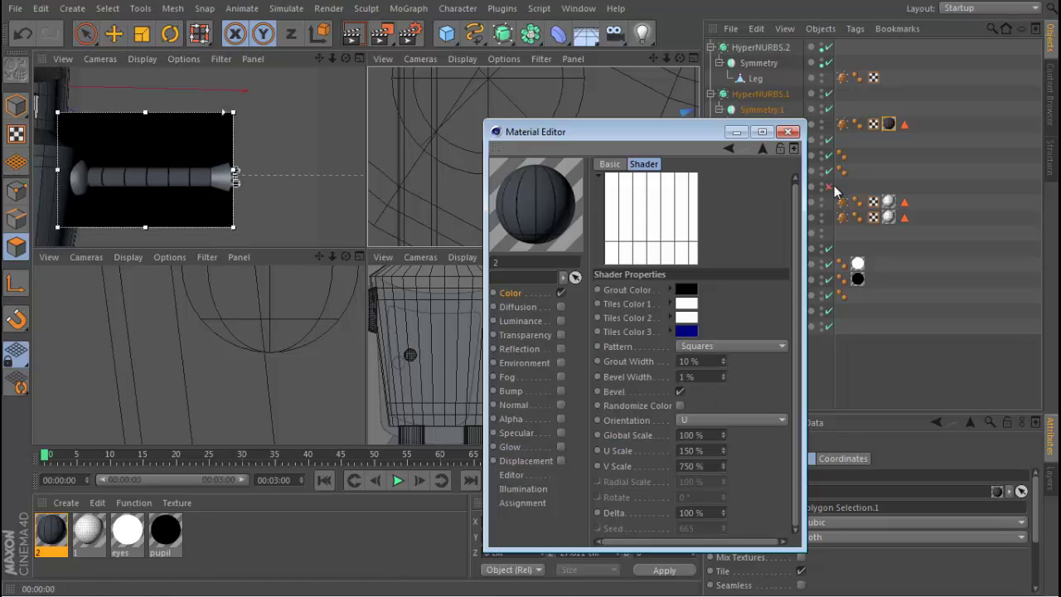
{"action": "left_click", "coordinate": [788, 132]}
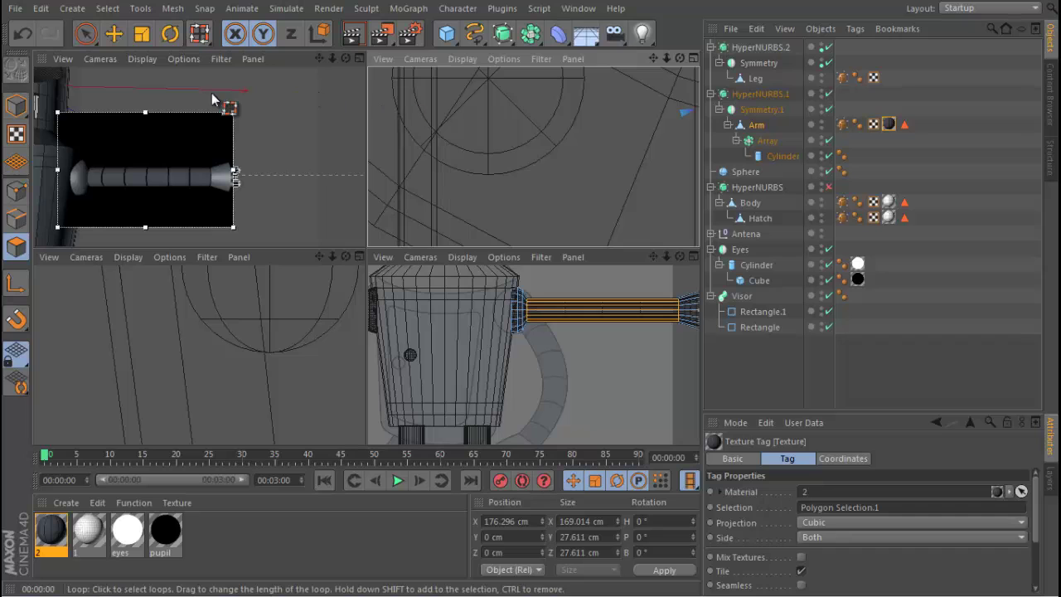
Step: Maximize the perspective view, turn material 2's Specular channel back on and check the arm in the render region
{"action": "left_click", "coordinate": [155, 152]}
{"action": "left_click", "coordinate": [359, 58]}
{"action": "left_click_drag", "start_coordinate": [409, 304], "coordinate": [316, 338], "text": "alt"}
{"action": "double_click", "coordinate": [51, 530]}
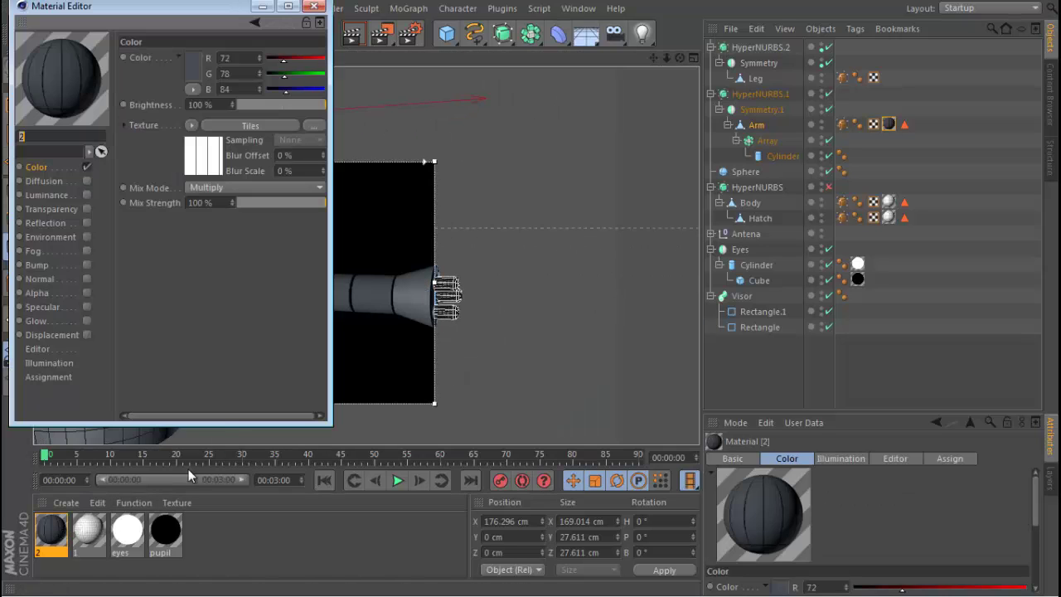
{"action": "left_click", "coordinate": [87, 307]}
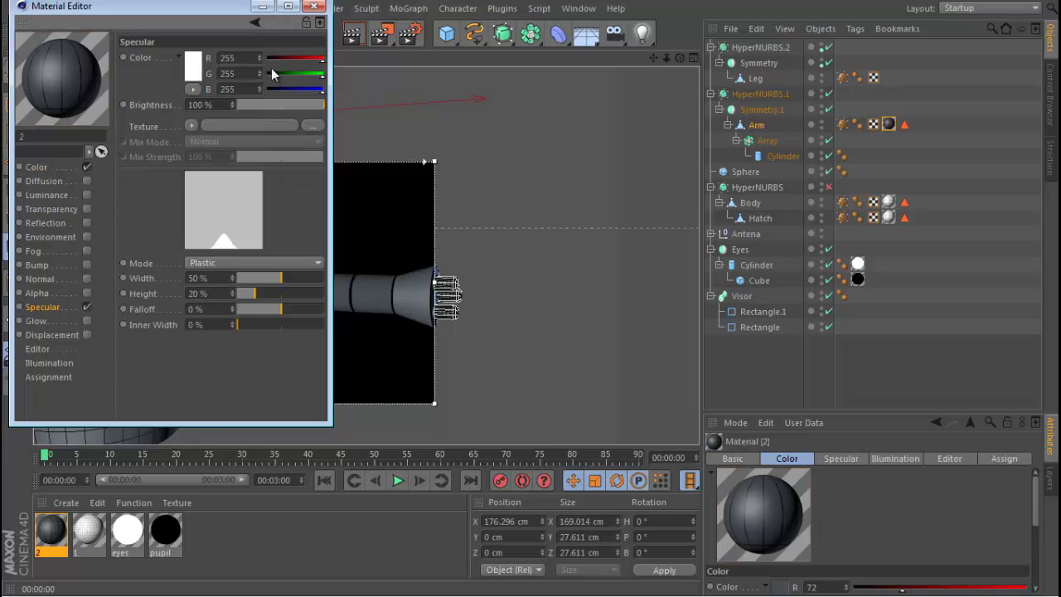
{"action": "left_click_drag", "start_coordinate": [232, 5], "coordinate": [259, 7]}
{"action": "left_click_drag", "start_coordinate": [494, 30], "coordinate": [757, 121]}
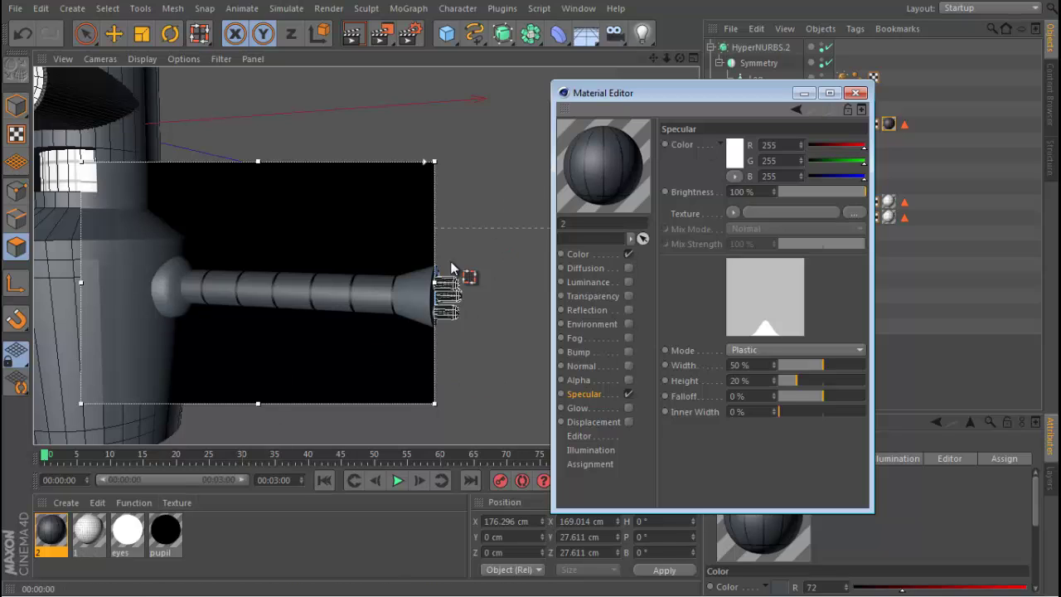
{"action": "left_click", "coordinate": [856, 92]}
{"action": "left_click_drag", "start_coordinate": [366, 278], "coordinate": [285, 320], "text": "alt"}
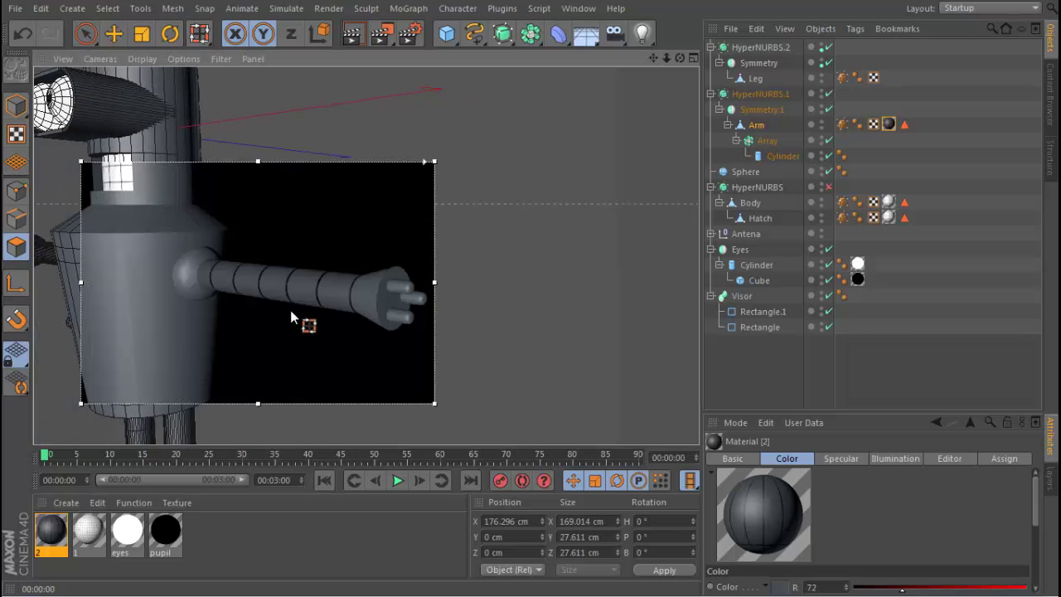
{"action": "scroll", "coordinate": [320, 298], "scroll_direction": "up", "scroll_amount": 3}
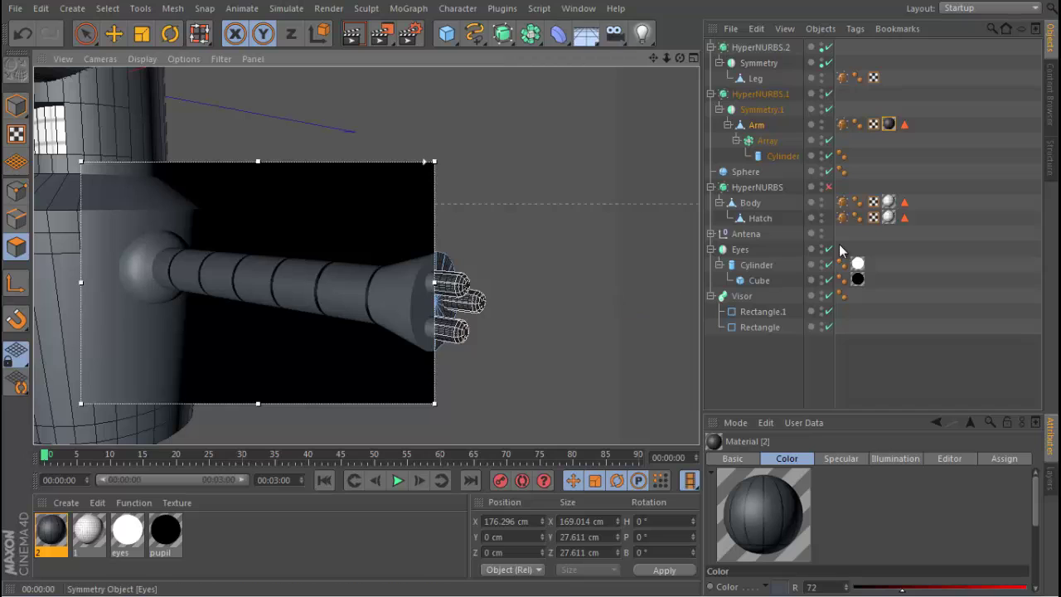
Step: Activate Loop Selection, select the Leg object and disable its Symmetry and HyperNURBS
{"action": "key", "text": "u"}
{"action": "key", "text": "l"}
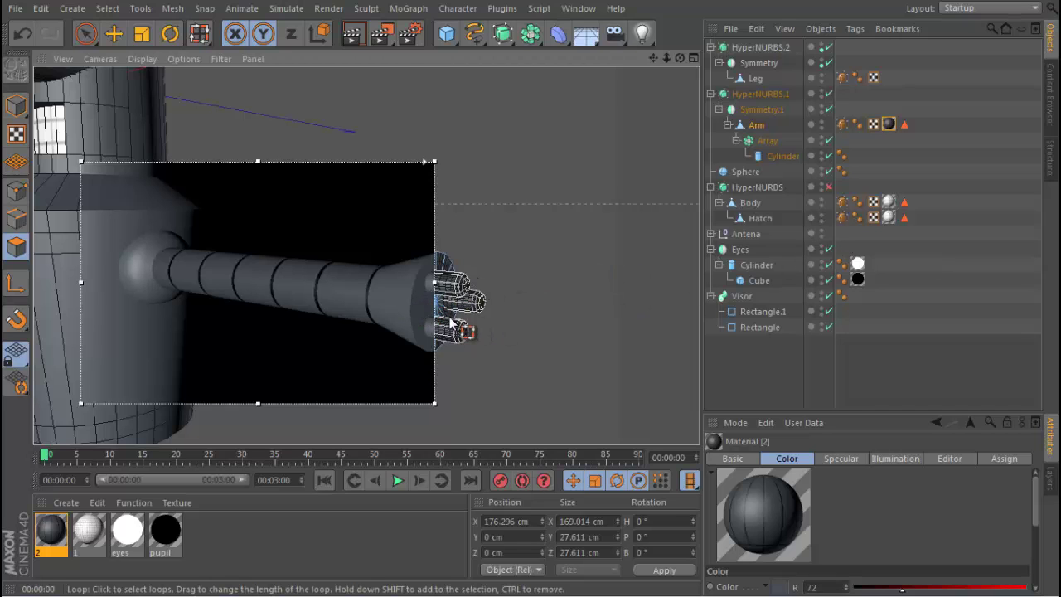
{"action": "scroll", "coordinate": [485, 319], "scroll_direction": "down", "scroll_amount": 5}
{"action": "right_click_drag", "start_coordinate": [377, 249], "coordinate": [344, 232], "text": "alt"}
{"action": "left_click_drag", "start_coordinate": [344, 232], "coordinate": [465, 282], "text": "alt"}
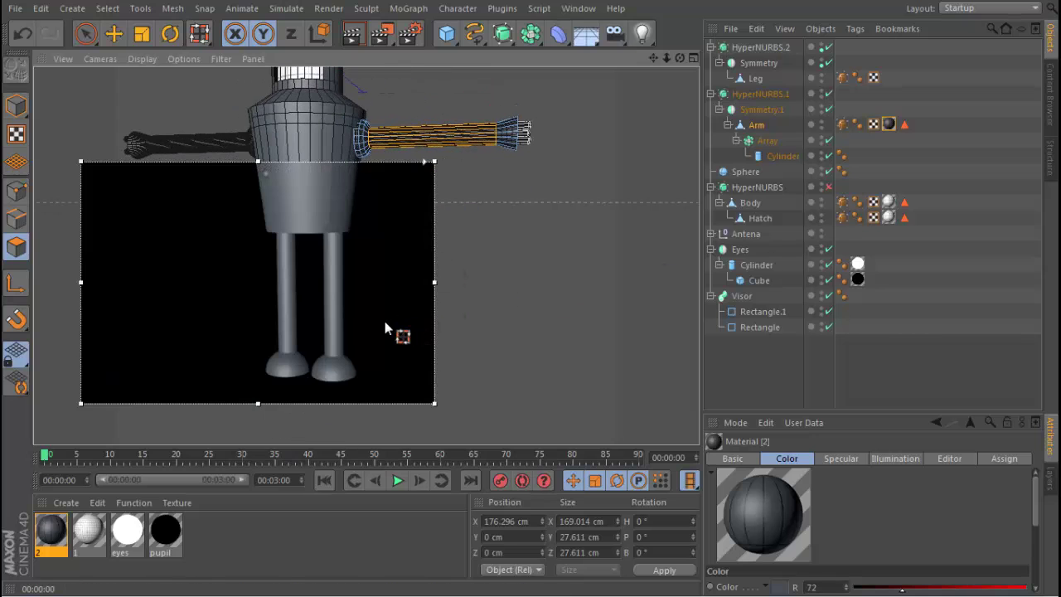
{"action": "right_click_drag", "start_coordinate": [340, 305], "coordinate": [353, 306], "text": "alt"}
{"action": "middle_click_drag", "start_coordinate": [353, 306], "coordinate": [296, 270], "text": "alt"}
{"action": "right_click_drag", "start_coordinate": [296, 270], "coordinate": [328, 277], "text": "alt"}
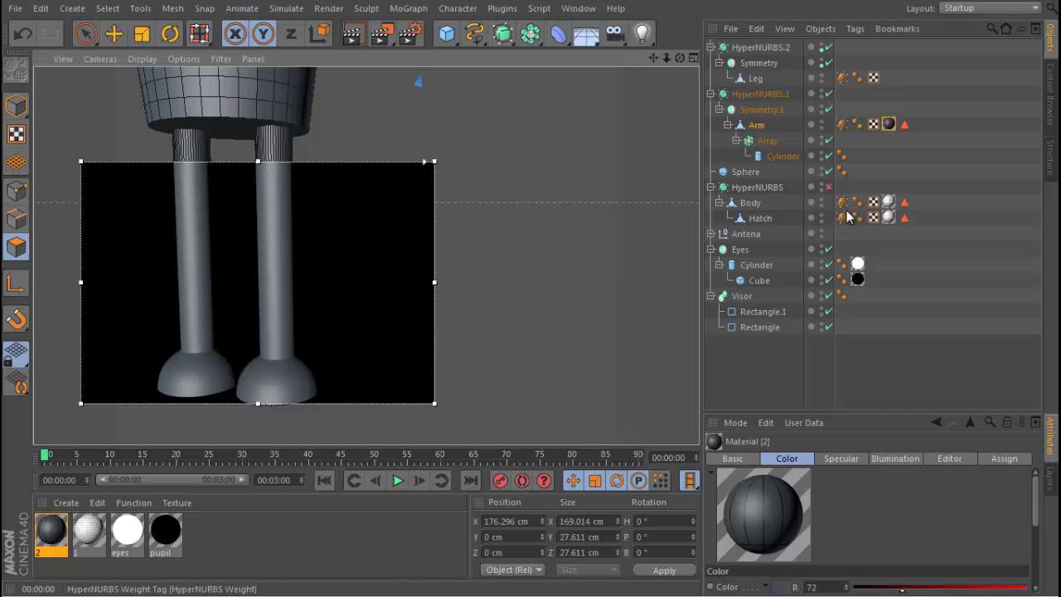
{"action": "left_click", "coordinate": [225, 288]}
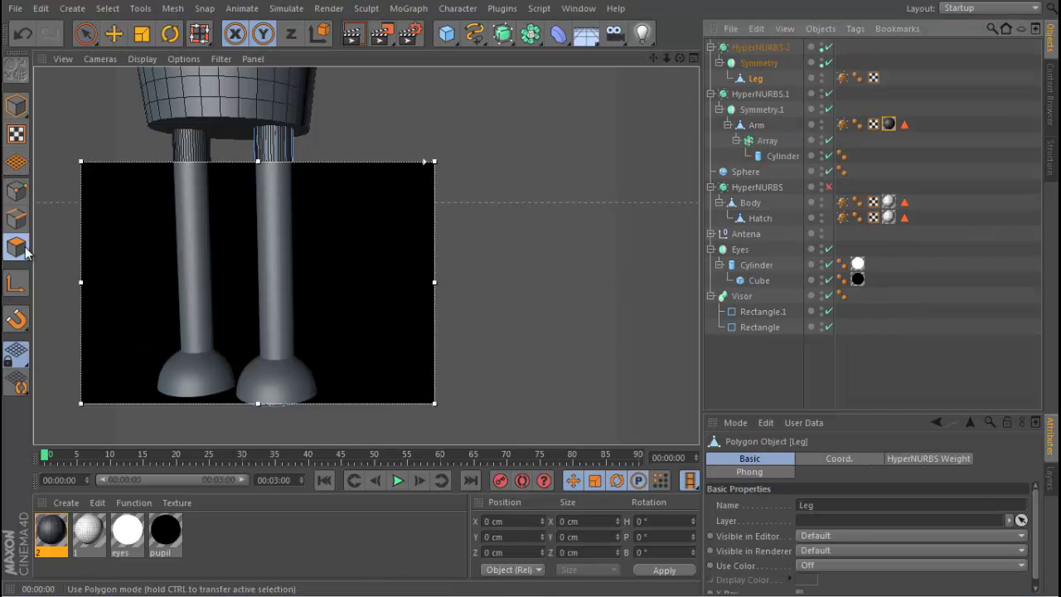
{"action": "left_click", "coordinate": [828, 63]}
{"action": "left_click", "coordinate": [828, 47]}
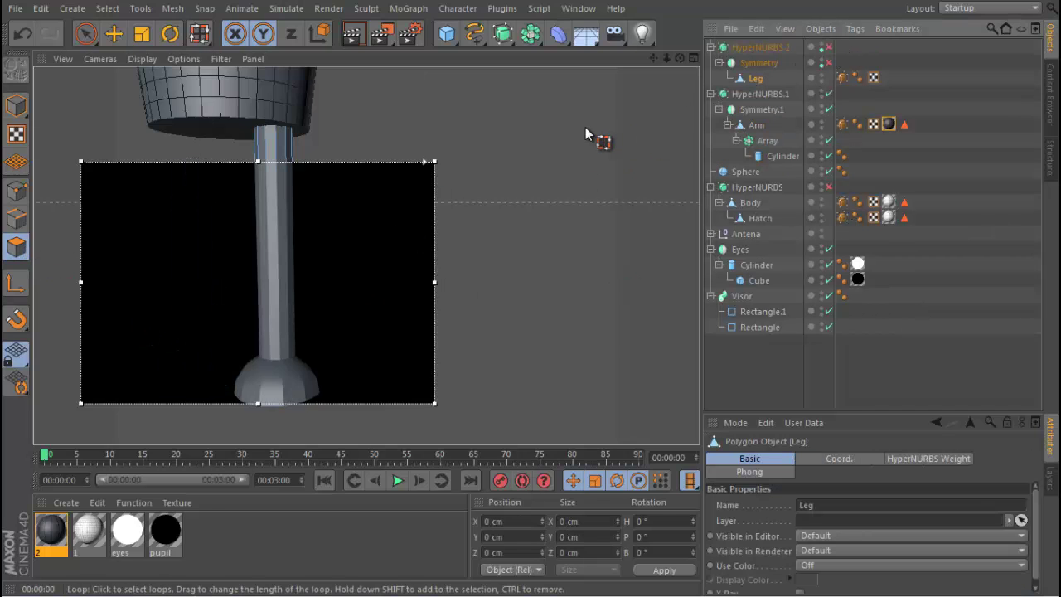
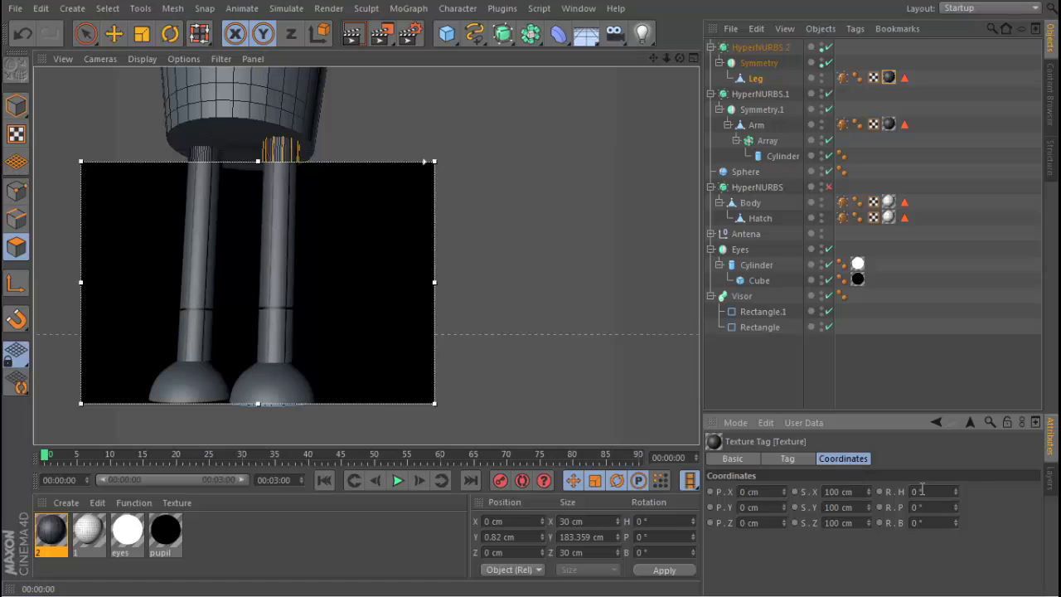
Step: Try rotating the leg's texture 90° in pitch, bank and heading one after another, undoing each rotation
{"action": "left_click", "coordinate": [940, 506]}
{"action": "type", "text": "90"}
{"action": "key", "text": "Return"}
{"action": "key", "text": "ctrl+z"}
{"action": "left_click_drag", "start_coordinate": [944, 522], "coordinate": [871, 524]}
{"action": "type", "text": "90"}
{"action": "key", "text": "Return"}
{"action": "key", "text": "ctrl+z"}
{"action": "left_click", "coordinate": [919, 491]}
{"action": "type", "text": "90"}
{"action": "key", "text": "Return"}
{"action": "key", "text": "ctrl+z"}
Step: Set the projection of the leg's texture tag to Cubic
{"action": "left_click", "coordinate": [888, 70]}
{"action": "left_click", "coordinate": [889, 77]}
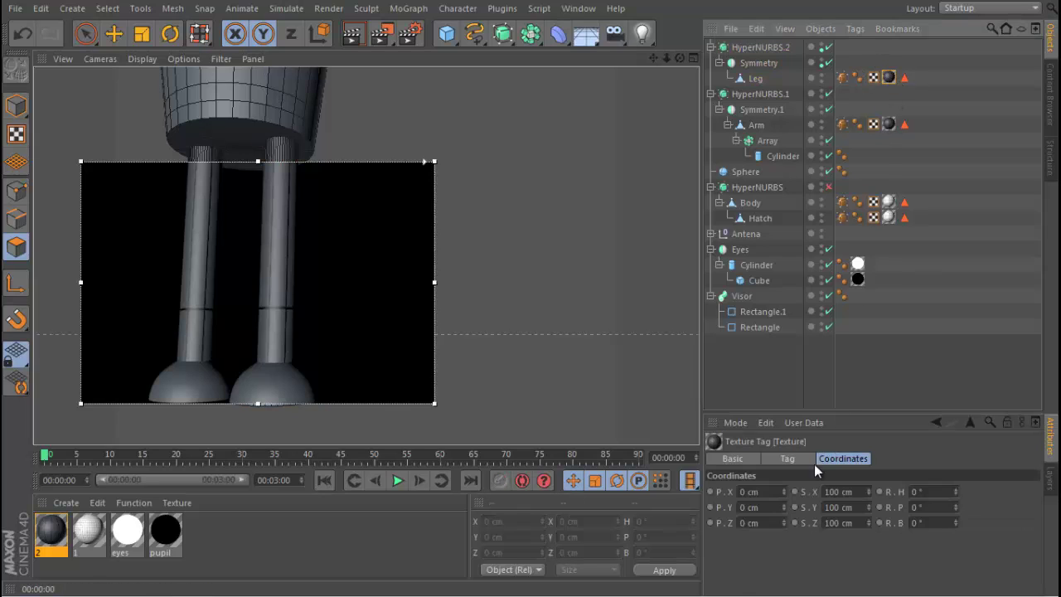
{"action": "left_click", "coordinate": [788, 459]}
{"action": "left_click", "coordinate": [846, 522]}
{"action": "left_click", "coordinate": [821, 584]}
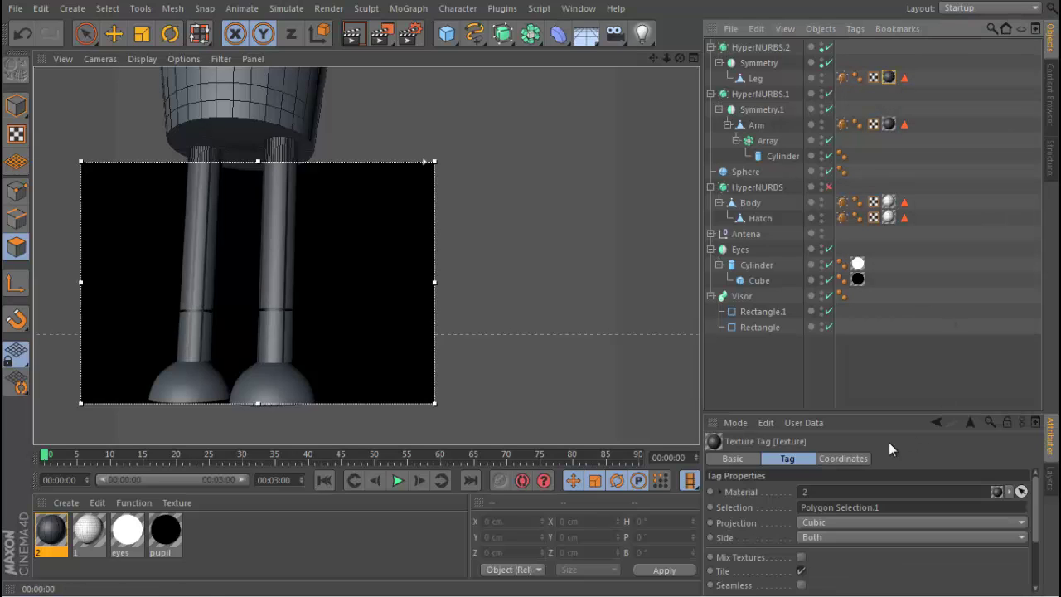
Step: Try a heading rotation of 90° for the leg's cubic texture and undo it
{"action": "left_click", "coordinate": [850, 459]}
{"action": "double_click", "coordinate": [922, 492]}
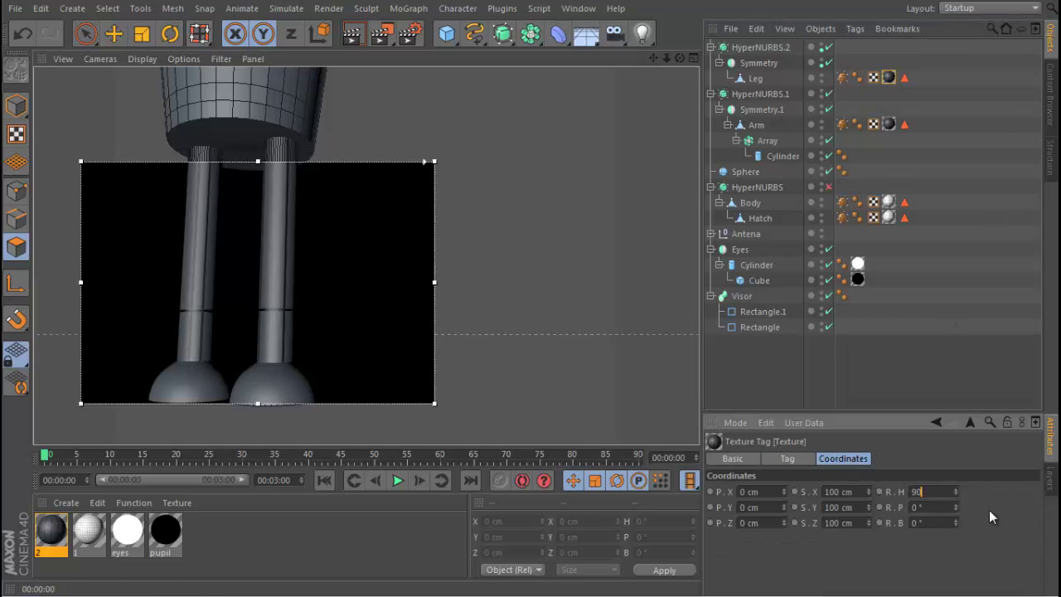
{"action": "type", "text": "90"}
{"action": "key", "text": "Return"}
{"action": "key", "text": "ctrl+z"}
Step: Set the pitch rotation of the leg's texture to 90° and check the segment lines up close
{"action": "left_click_drag", "start_coordinate": [951, 506], "coordinate": [864, 501]}
{"action": "type", "text": "90"}
{"action": "key", "text": "Return"}
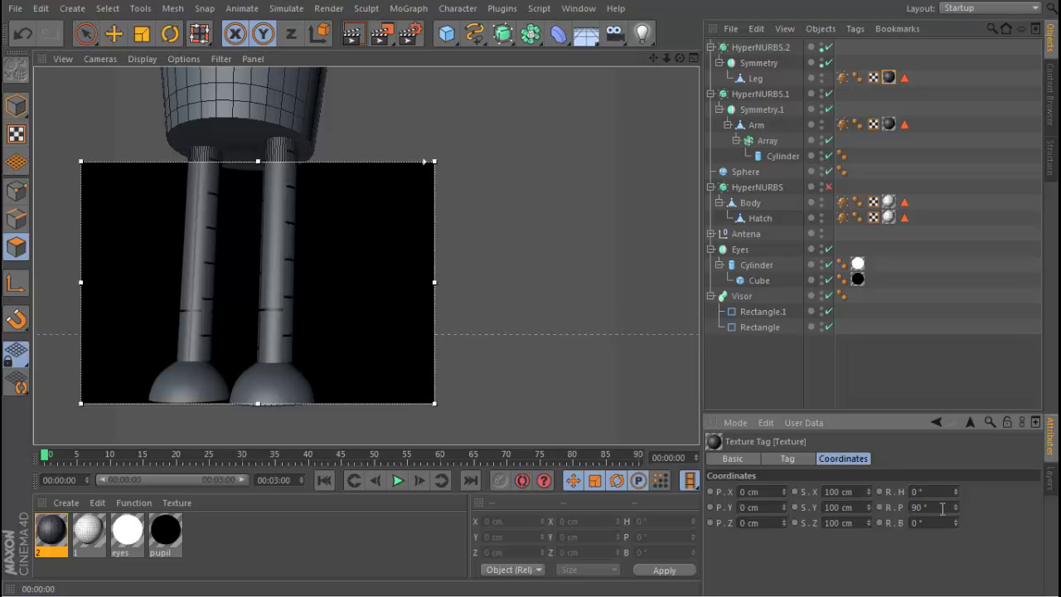
{"action": "right_click_drag", "start_coordinate": [284, 311], "coordinate": [352, 315], "text": "alt"}
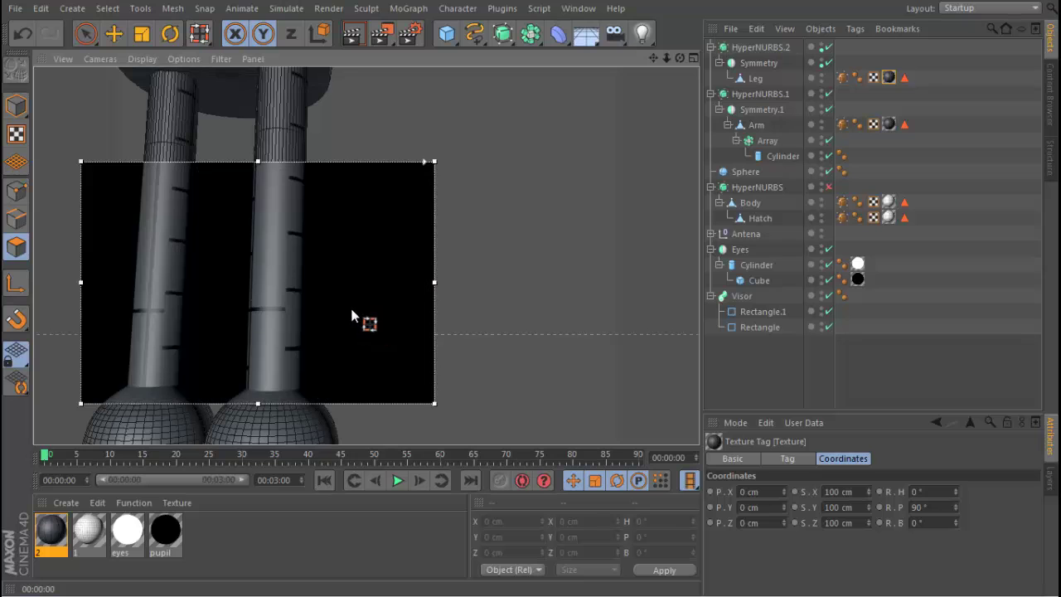
Step: Check the leg's segment lines from other sides and undo the last pitch rotation of its texture
{"action": "mouse_move", "coordinate": [315, 296]}
{"action": "left_mouse_down", "text": "alt"}
{"action": "mouse_move", "coordinate": [229, 301]}
{"action": "mouse_move", "coordinate": [320, 303]}
{"action": "left_mouse_up", "text": "alt"}
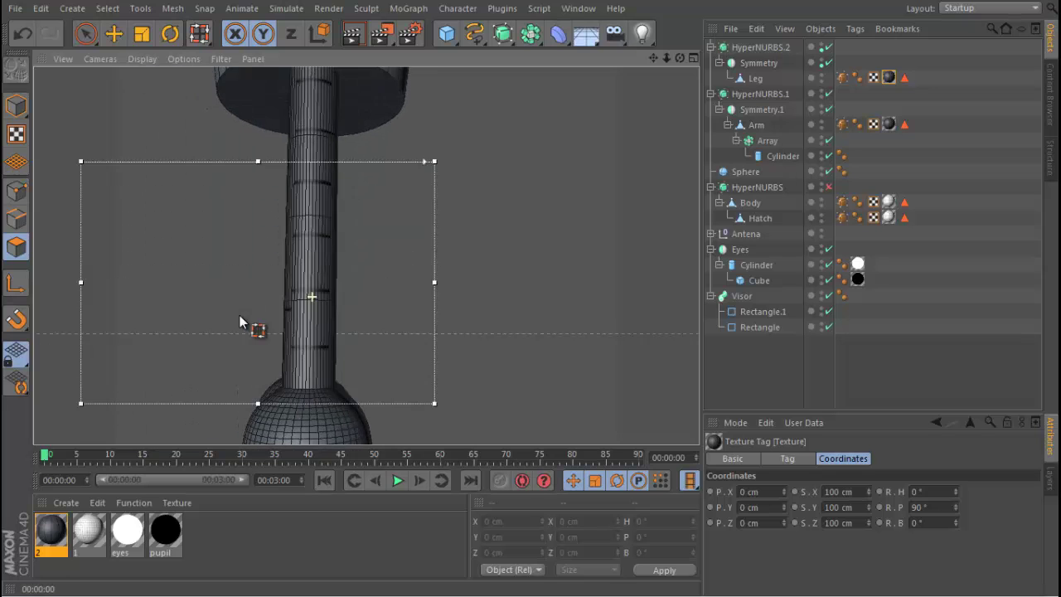
{"action": "mouse_move", "coordinate": [239, 321]}
{"action": "left_mouse_down", "text": "alt"}
{"action": "mouse_move", "coordinate": [265, 323]}
{"action": "mouse_move", "coordinate": [101, 331]}
{"action": "mouse_move", "coordinate": [229, 310]}
{"action": "mouse_move", "coordinate": [323, 334]}
{"action": "left_mouse_up", "text": "alt"}
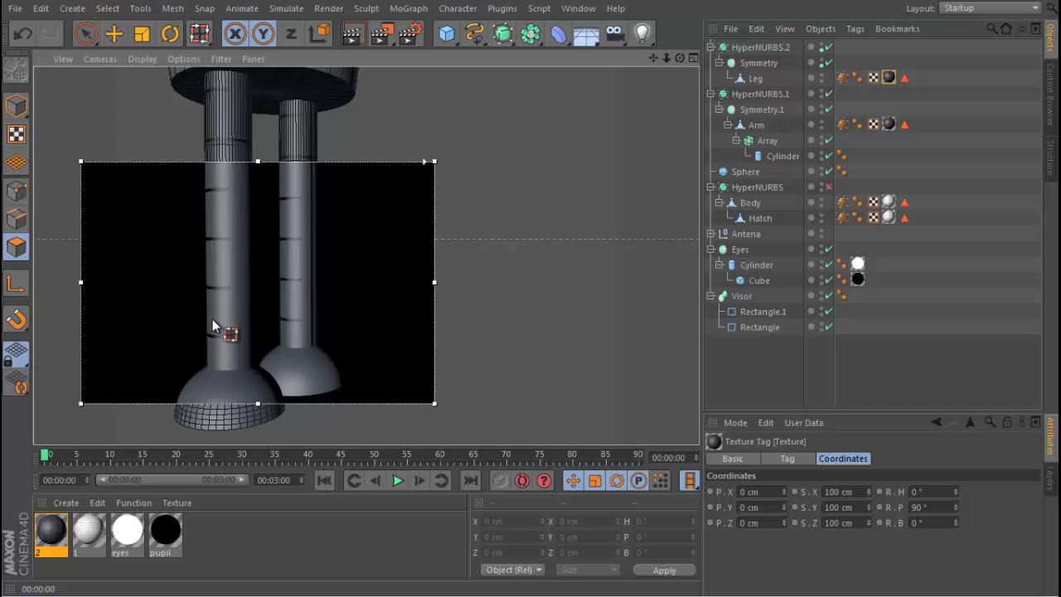
{"action": "key", "text": "ctrl+z"}
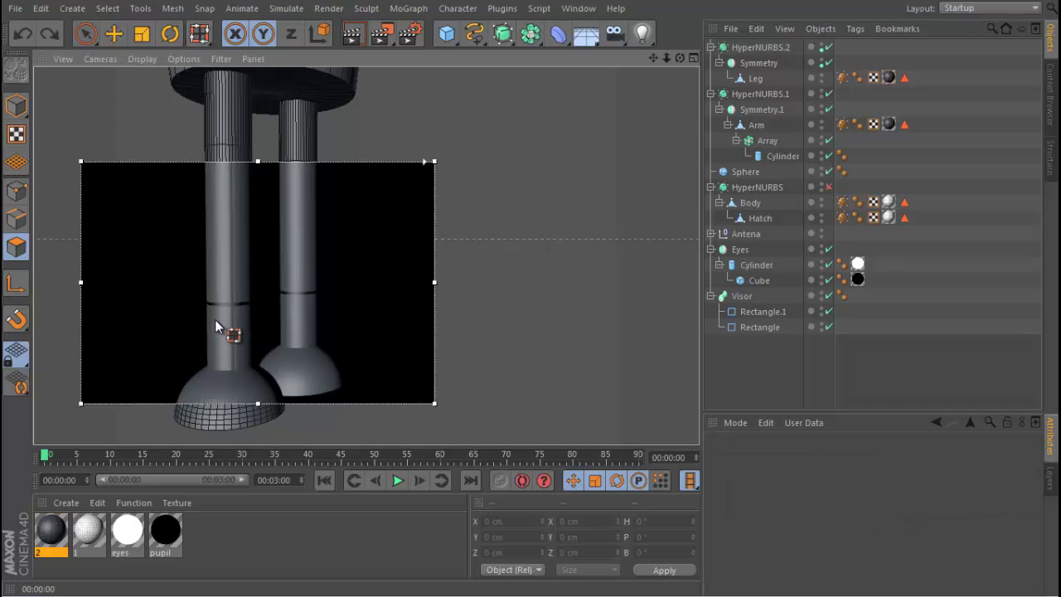
Step: Duplicate material 2 and assign the copy to the leg's texture tag
{"action": "double_click", "coordinate": [79, 527]}
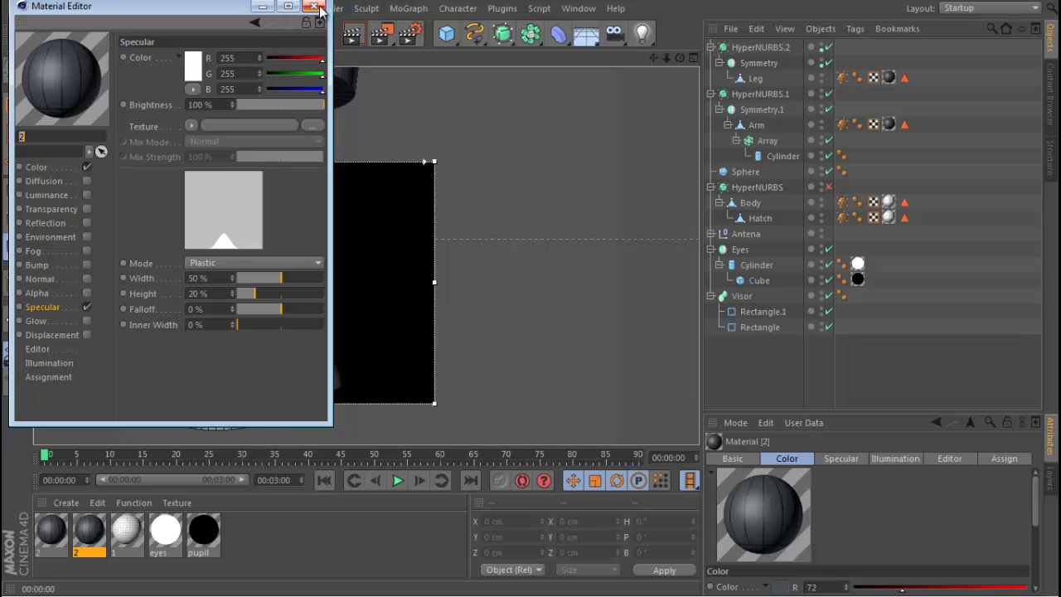
{"action": "left_click", "coordinate": [313, 7]}
{"action": "left_click_drag", "start_coordinate": [104, 534], "coordinate": [897, 80]}
{"action": "left_click", "coordinate": [787, 462]}
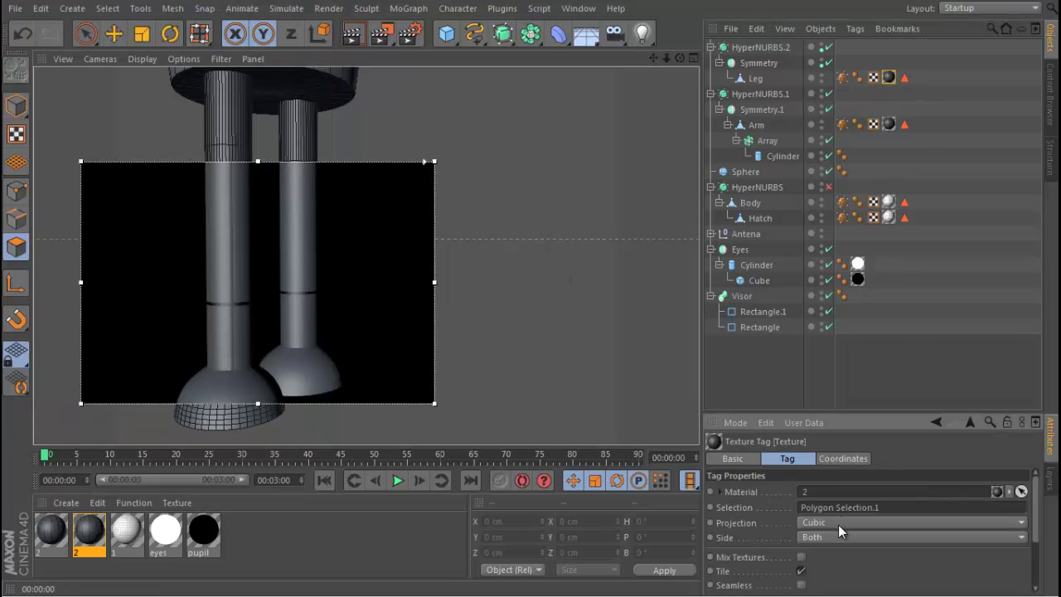
Step: In the copied material's color Tiles shader, set the V scale to 150% and the U scale to 750%
{"action": "double_click", "coordinate": [97, 533]}
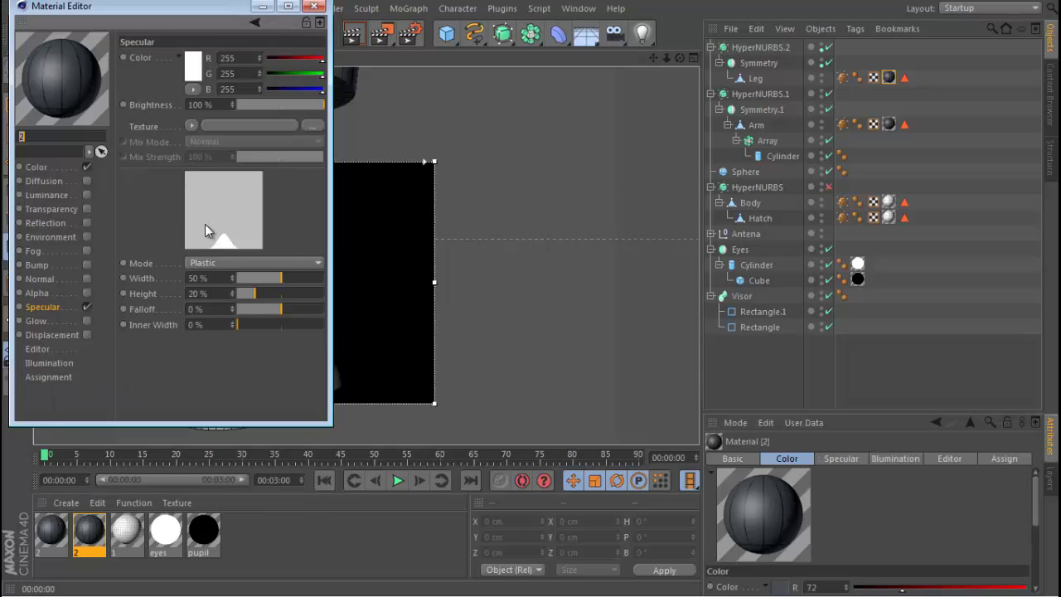
{"action": "left_click", "coordinate": [75, 168]}
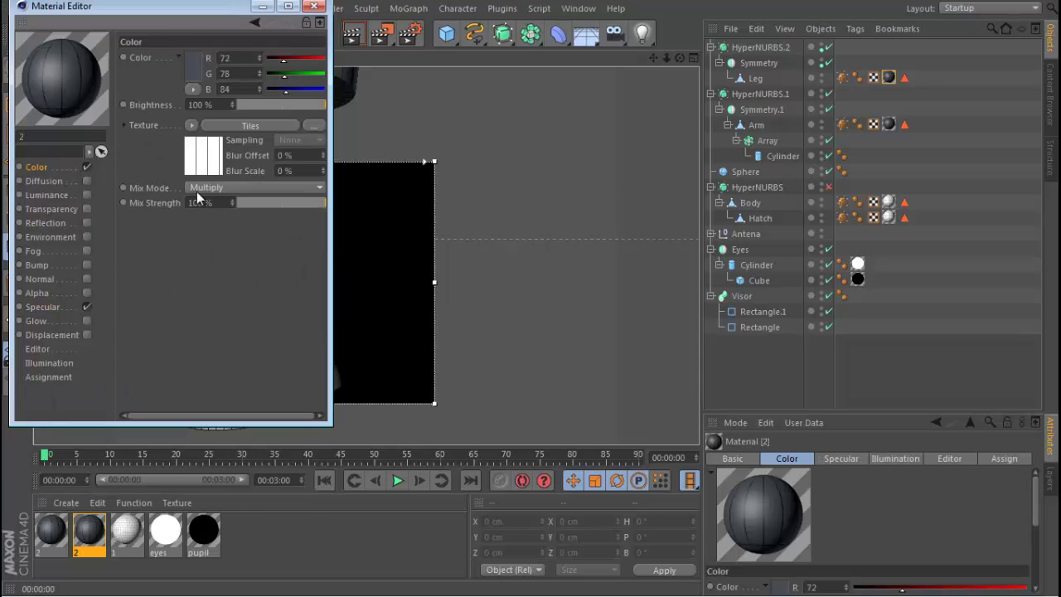
{"action": "left_click", "coordinate": [223, 166]}
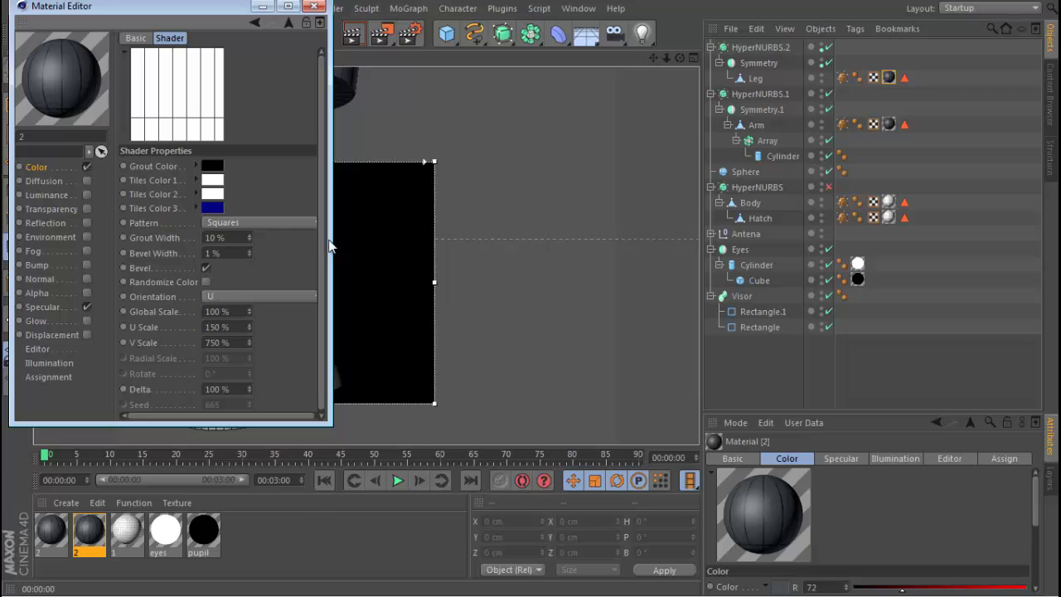
{"action": "left_click_drag", "start_coordinate": [329, 242], "coordinate": [469, 248]}
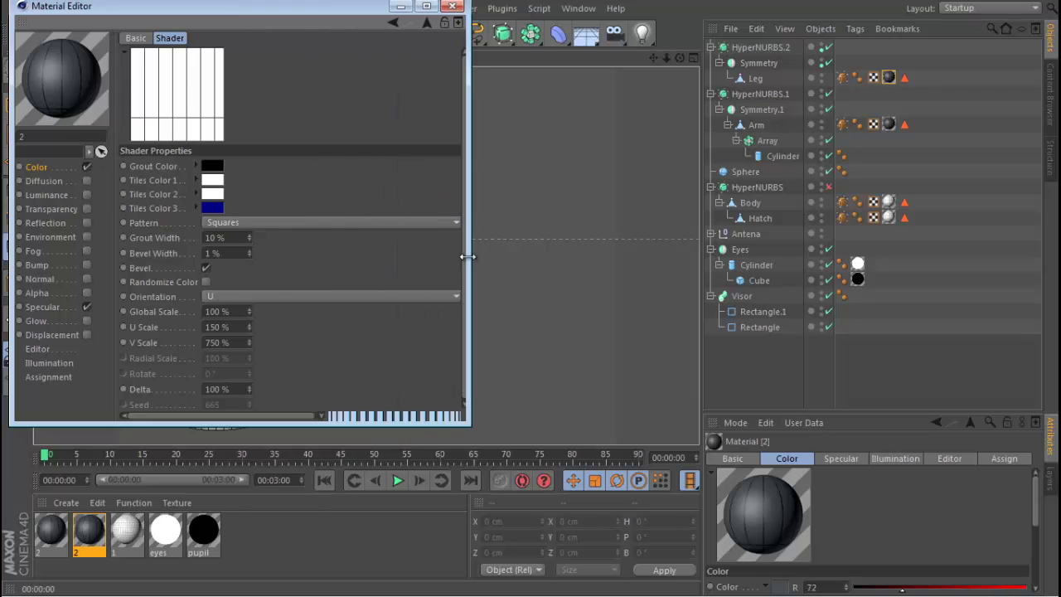
{"action": "double_click", "coordinate": [235, 344]}
{"action": "type", "text": "150"}
{"action": "key", "text": "Return"}
{"action": "double_click", "coordinate": [218, 326]}
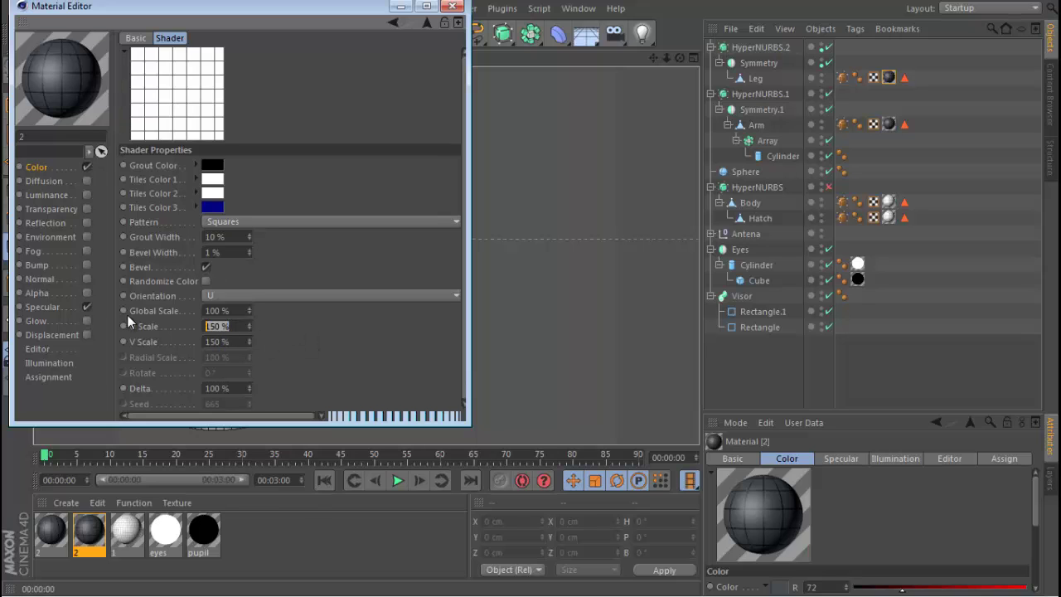
{"action": "type", "text": "75"}
{"action": "key", "text": "Return"}
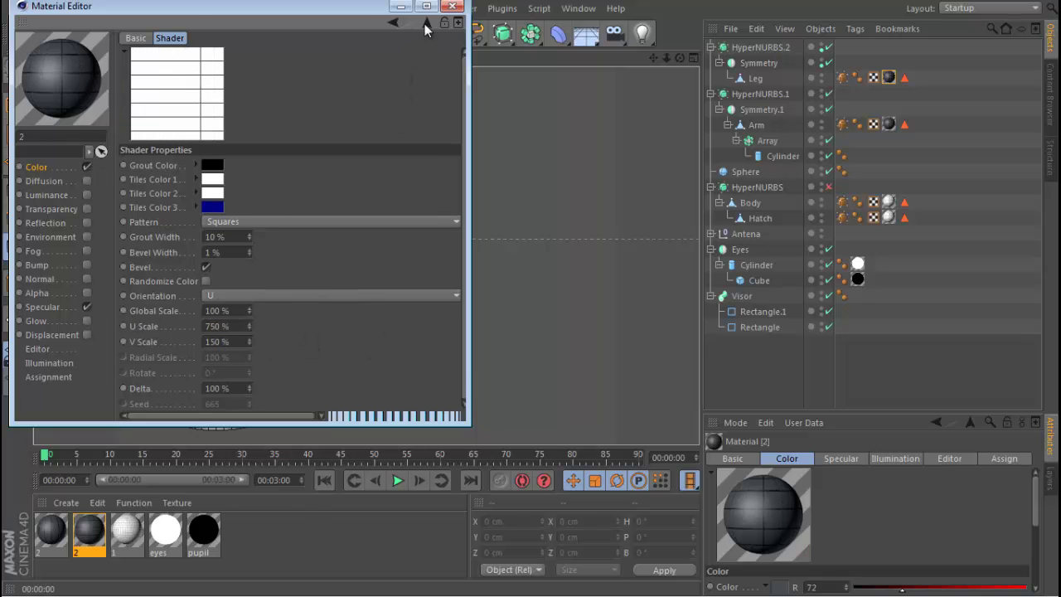
{"action": "left_click", "coordinate": [452, 5]}
Step: Examine the segment lines on the legs and arms from several sides, with the whole robot in view
{"action": "left_click_drag", "start_coordinate": [229, 315], "coordinate": [252, 314], "text": "alt"}
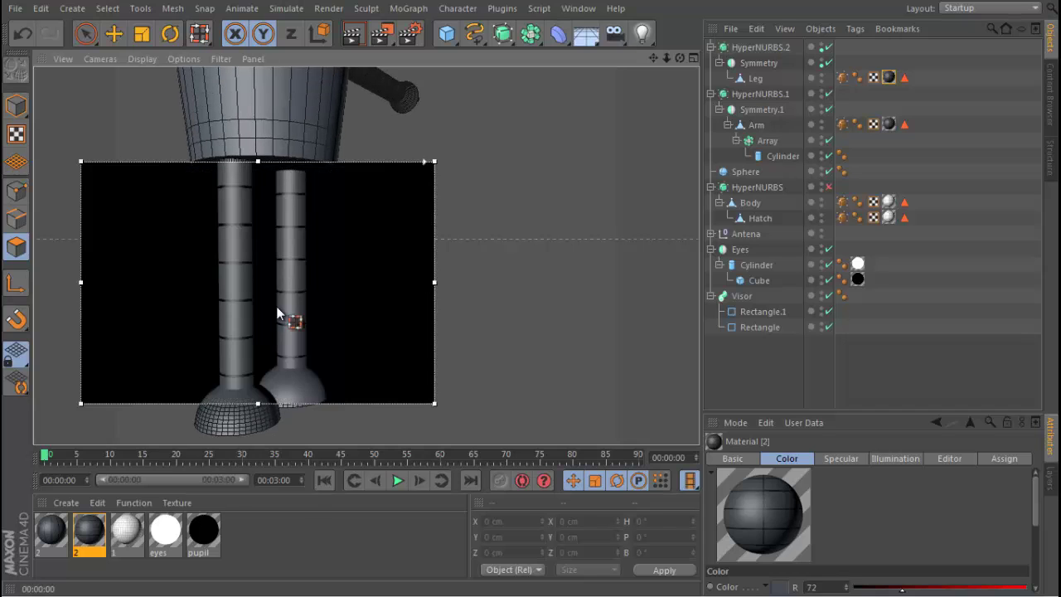
{"action": "scroll", "coordinate": [281, 291], "scroll_direction": "down", "scroll_amount": 4}
{"action": "left_click_drag", "start_coordinate": [214, 287], "coordinate": [439, 270], "text": "alt"}
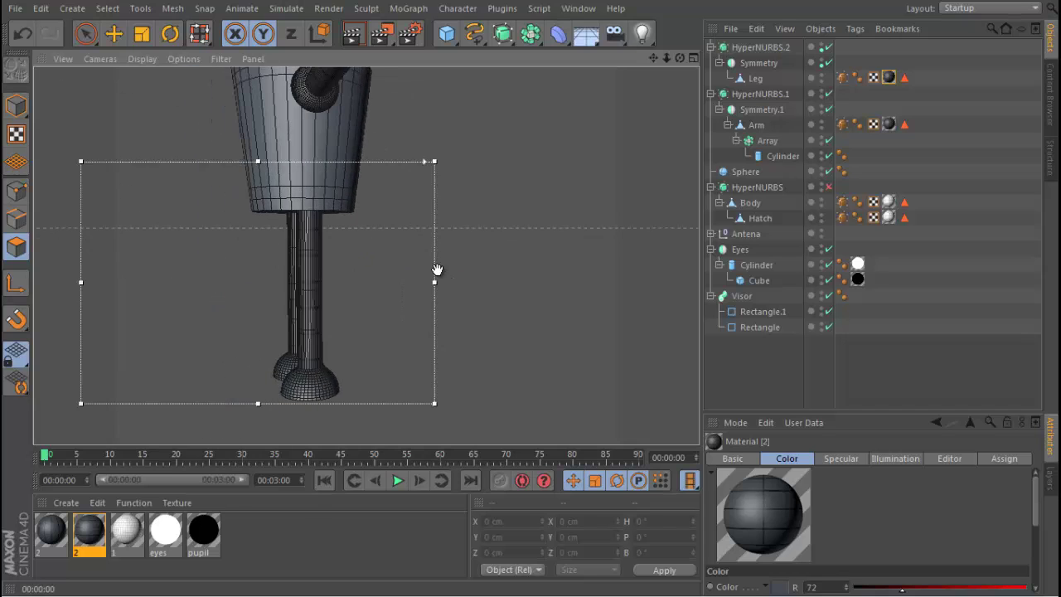
{"action": "scroll", "coordinate": [366, 255], "scroll_direction": "down", "scroll_amount": 4}
{"action": "left_click_drag", "start_coordinate": [454, 216], "coordinate": [457, 305], "text": "alt"}
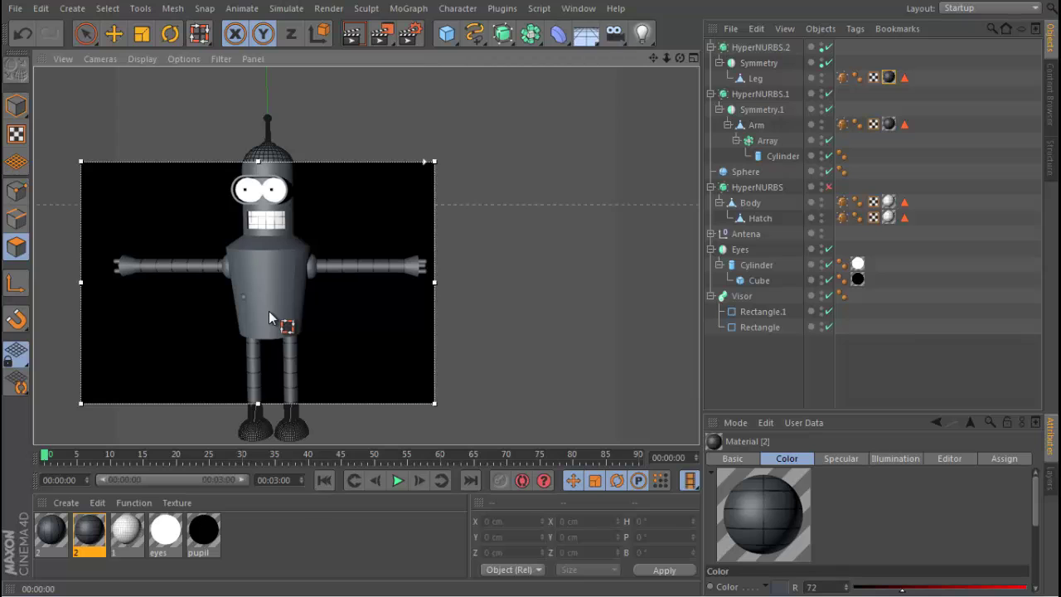
{"action": "right_click_drag", "start_coordinate": [276, 302], "coordinate": [357, 295], "text": "alt"}
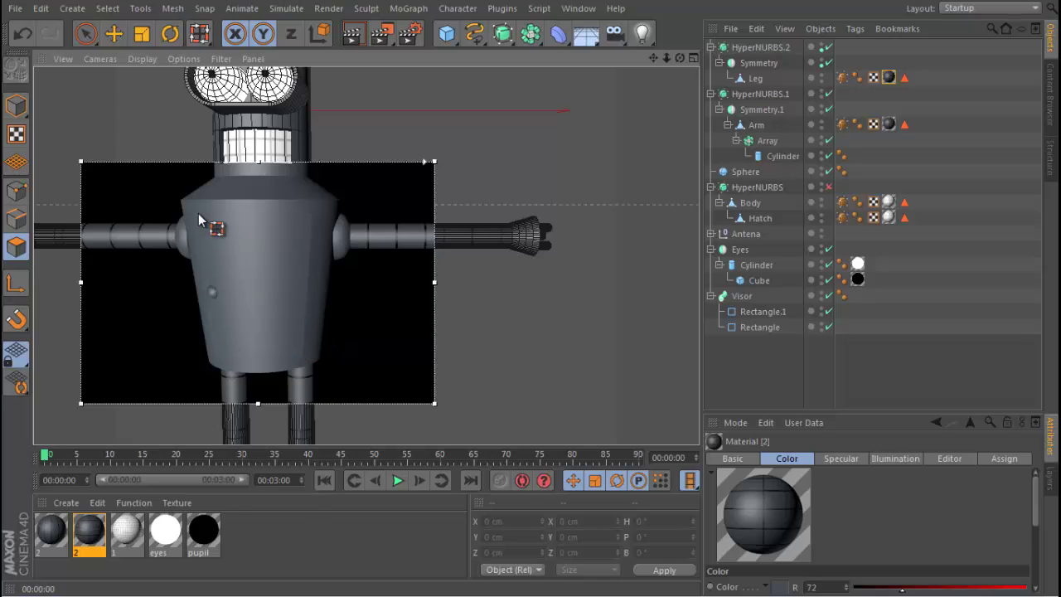
Step: Select all polygons of the Body and Hatch objects, then deselect the objects
{"action": "left_click", "coordinate": [693, 58]}
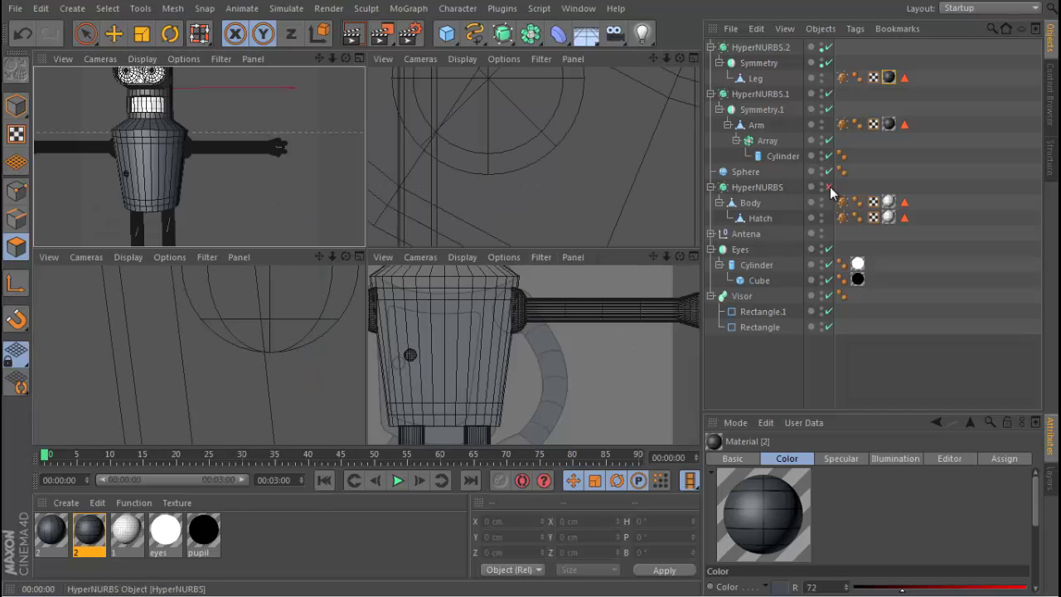
{"action": "left_click", "coordinate": [752, 204]}
{"action": "left_click", "coordinate": [756, 219], "text": "shift"}
{"action": "left_click", "coordinate": [828, 187]}
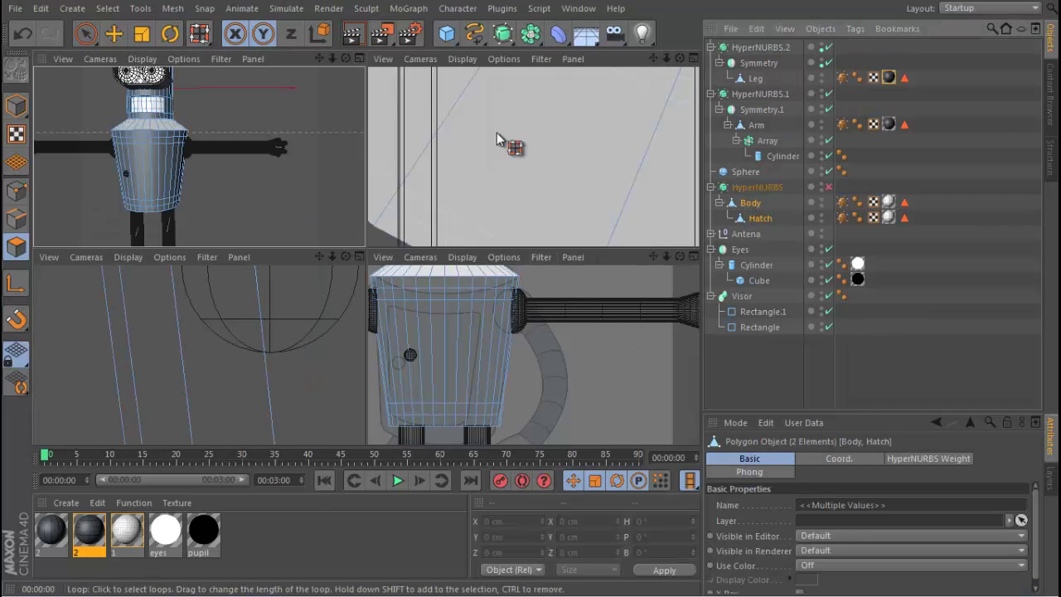
{"action": "left_click", "coordinate": [358, 58]}
{"action": "scroll", "coordinate": [408, 182], "scroll_direction": "up", "scroll_amount": 5}
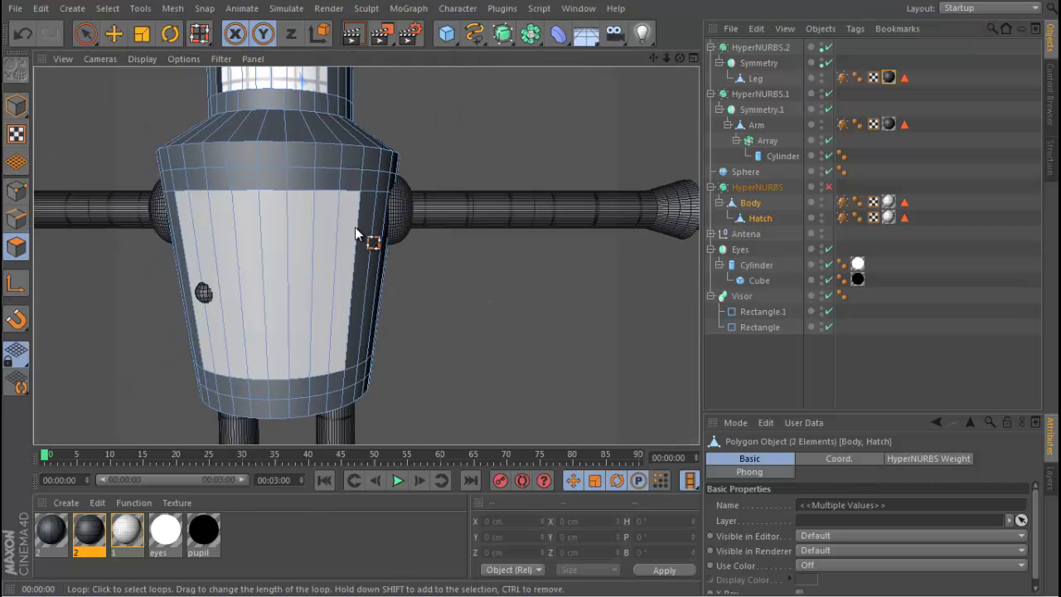
{"action": "key", "text": "ctrl+a"}
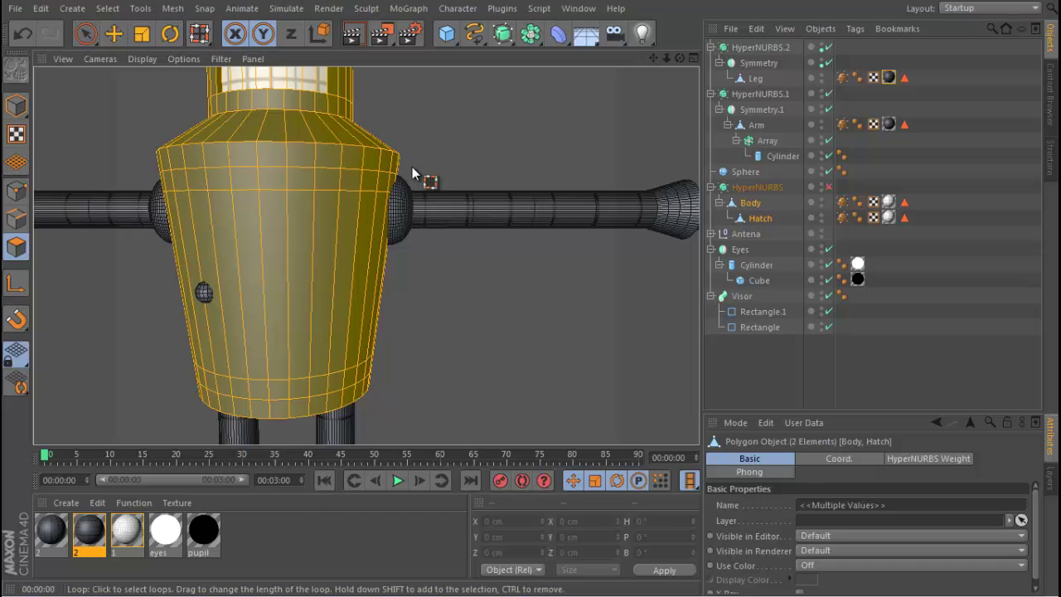
{"action": "left_click", "coordinate": [794, 339]}
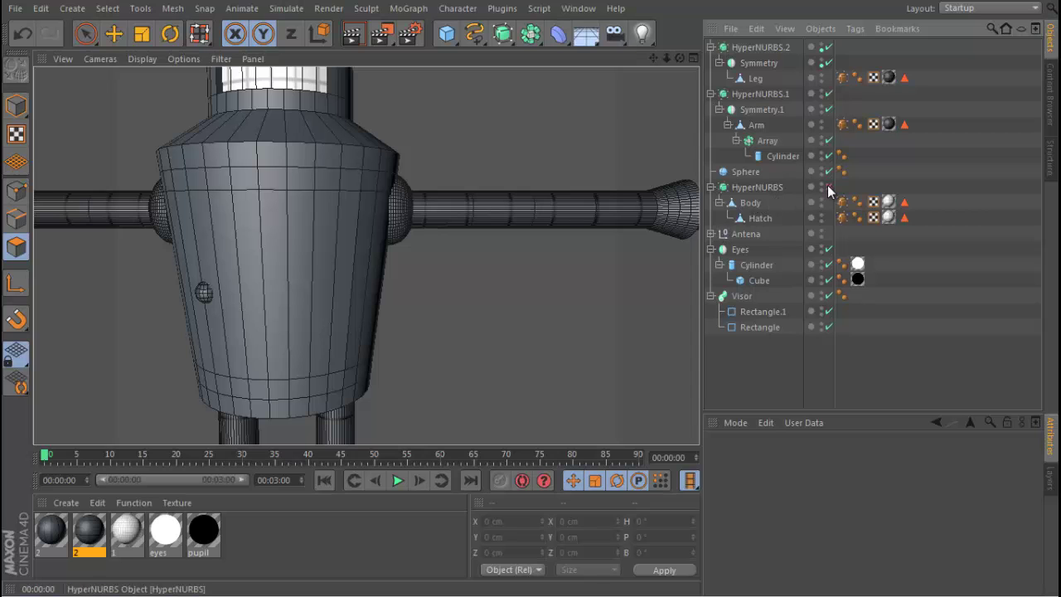
Step: Move the Body and Hatch out of their HyperNURBS object to the top level of the object hierarchy
{"action": "left_click", "coordinate": [752, 205]}
{"action": "left_click", "coordinate": [755, 219], "text": "ctrl"}
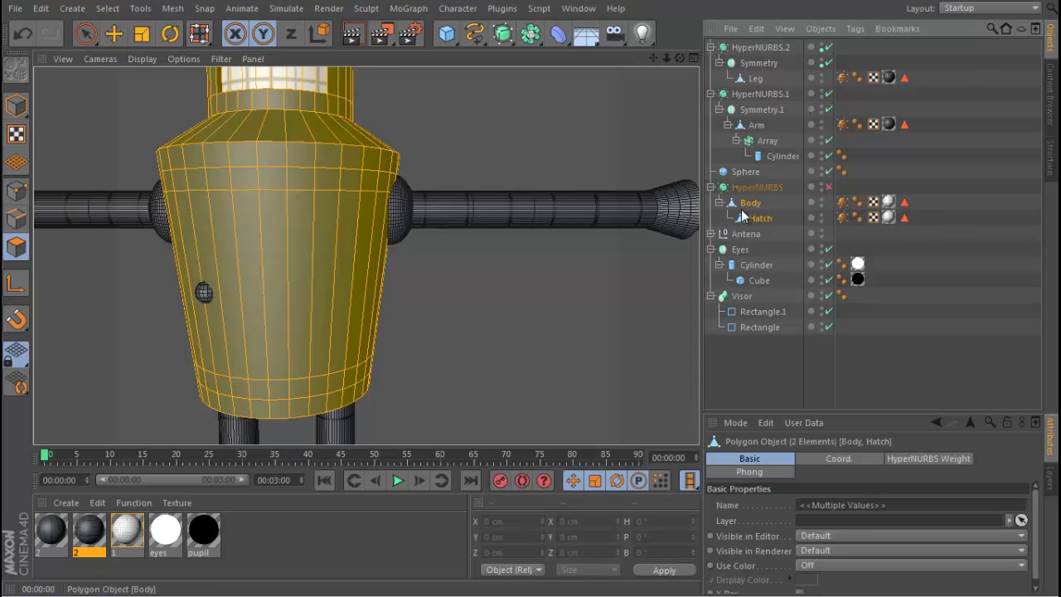
{"action": "left_click", "coordinate": [748, 205]}
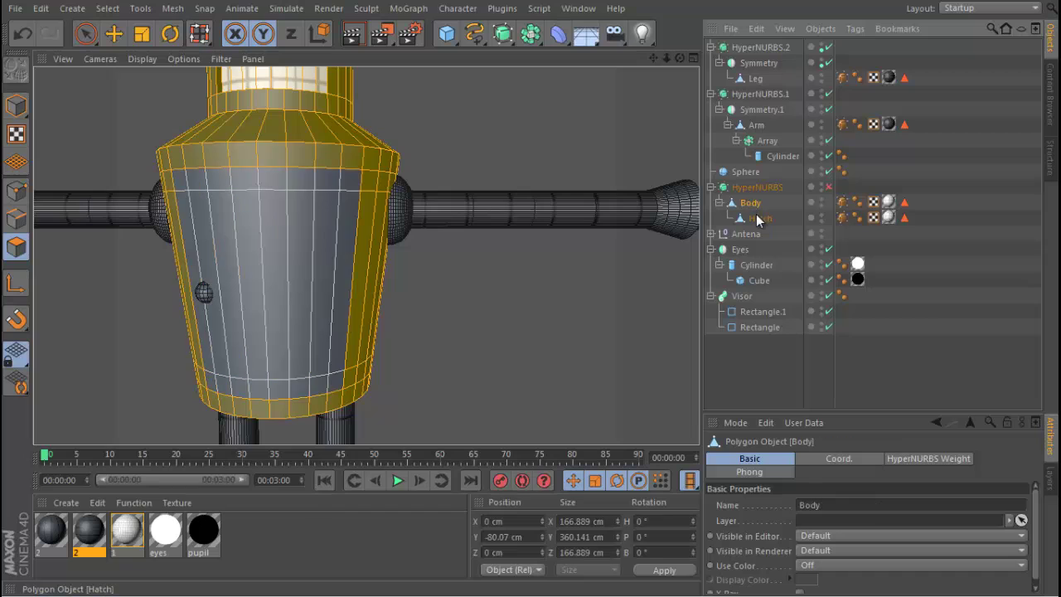
{"action": "left_click", "coordinate": [759, 218]}
{"action": "mouse_move", "coordinate": [759, 218]}
{"action": "left_mouse_down"}
{"action": "mouse_move", "coordinate": [745, 397]}
{"action": "mouse_move", "coordinate": [753, 356]}
{"action": "left_mouse_up"}
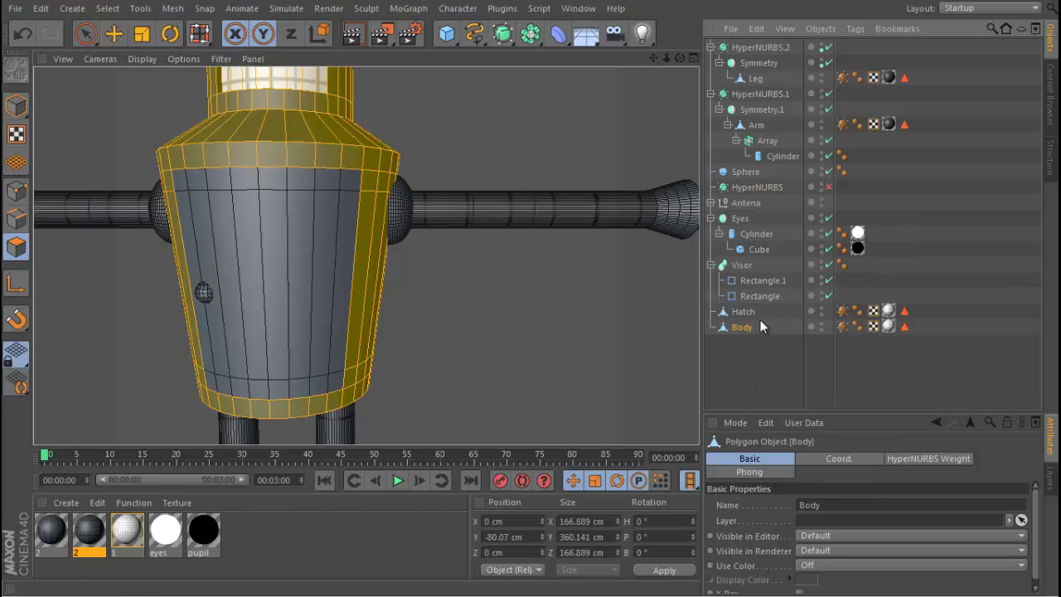
Step: Group all objects except Hatch and Body into a null and hide that group in editor and renderer
{"action": "left_click", "coordinate": [759, 296]}
{"action": "left_click", "coordinate": [756, 47], "text": "shift"}
{"action": "right_click", "coordinate": [768, 94]}
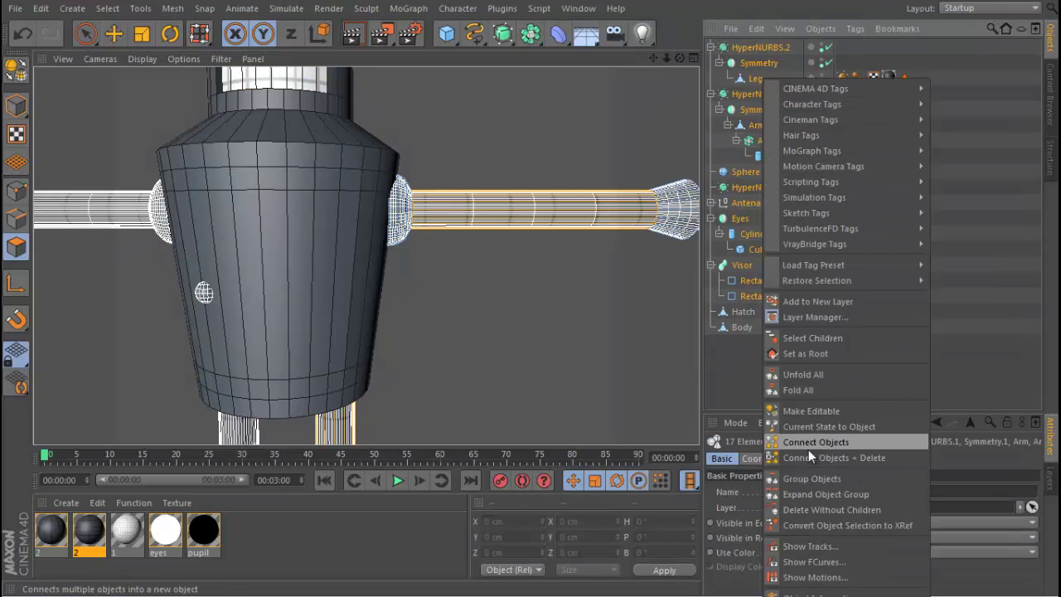
{"action": "left_click", "coordinate": [806, 478]}
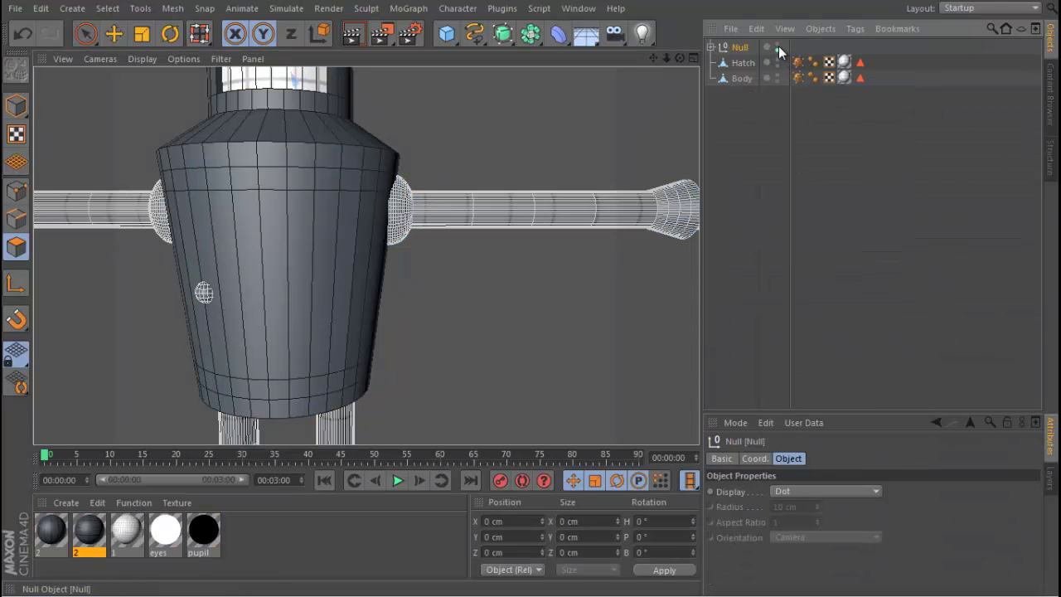
{"action": "left_click", "coordinate": [779, 47]}
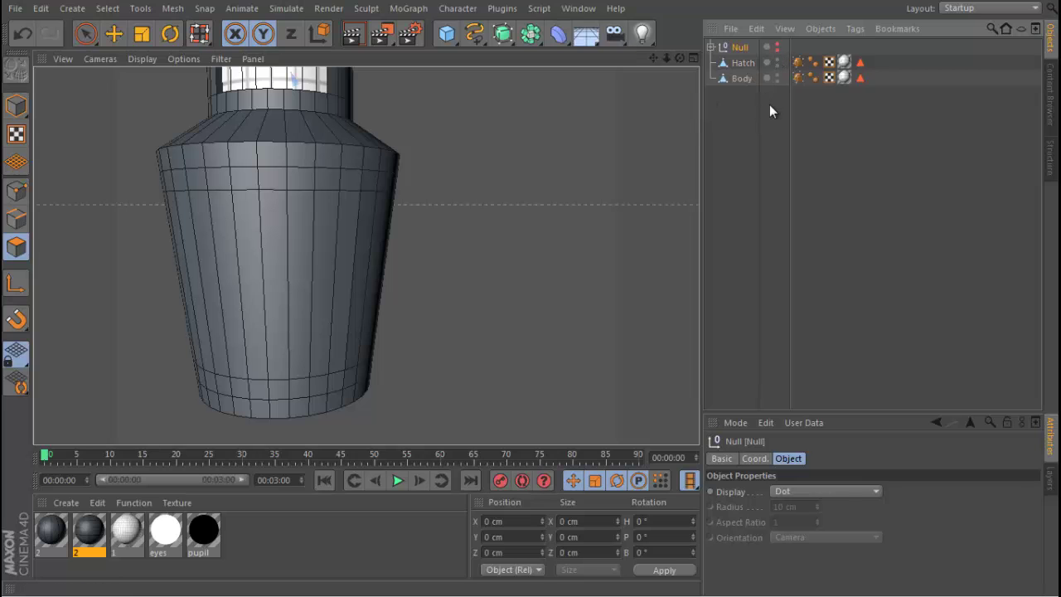
Step: Select the Hatch and hide the Body in editor and renderer to isolate the hatch
{"action": "left_click_drag", "start_coordinate": [339, 199], "coordinate": [501, 272], "text": "alt"}
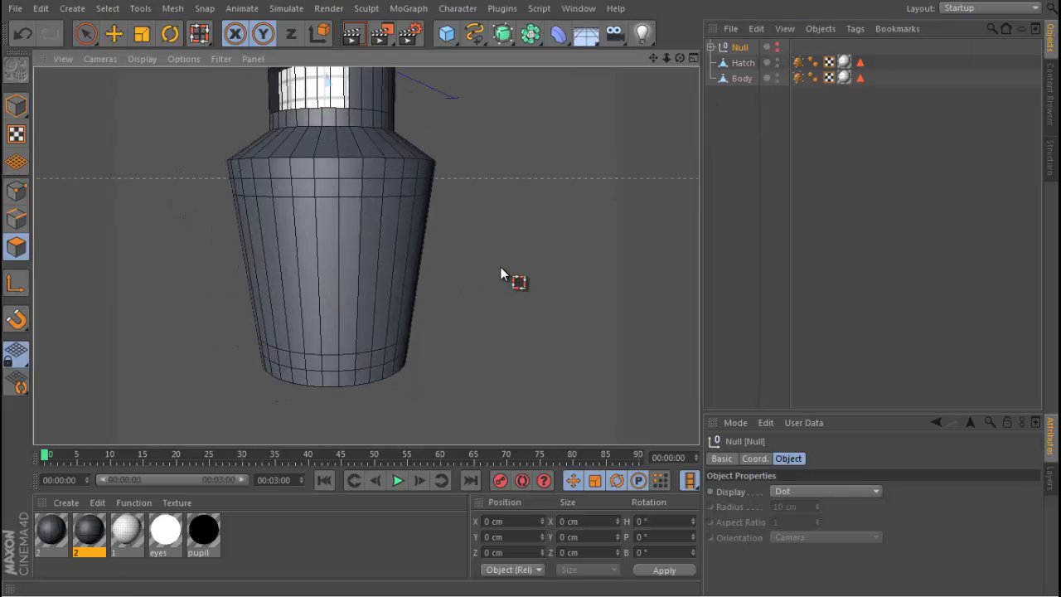
{"action": "left_click", "coordinate": [764, 65]}
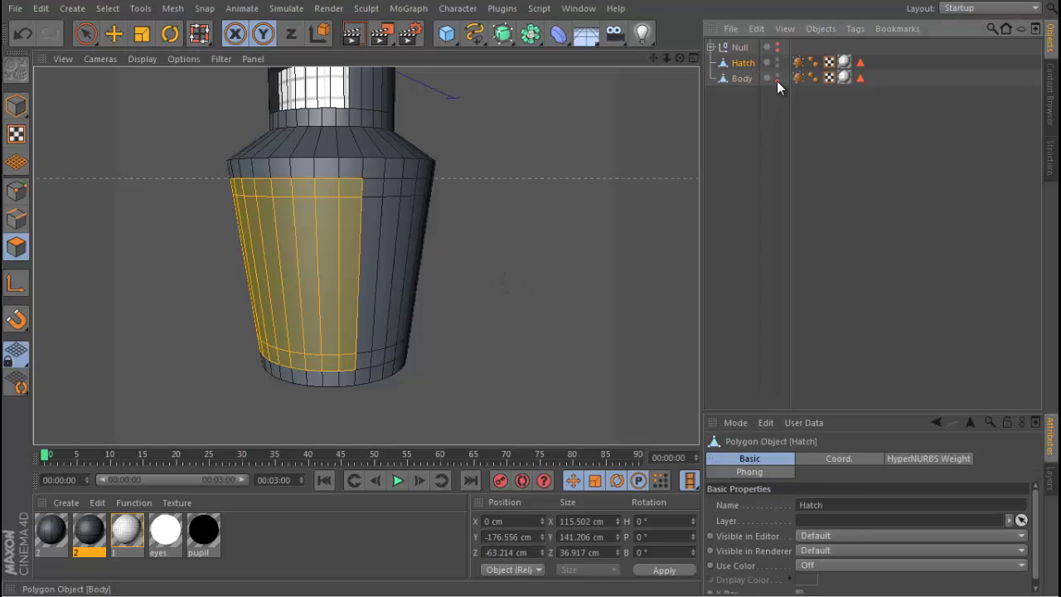
{"action": "double_click", "coordinate": [776, 76], "text": "alt"}
{"action": "left_click_drag", "start_coordinate": [275, 241], "coordinate": [338, 250], "text": "alt"}
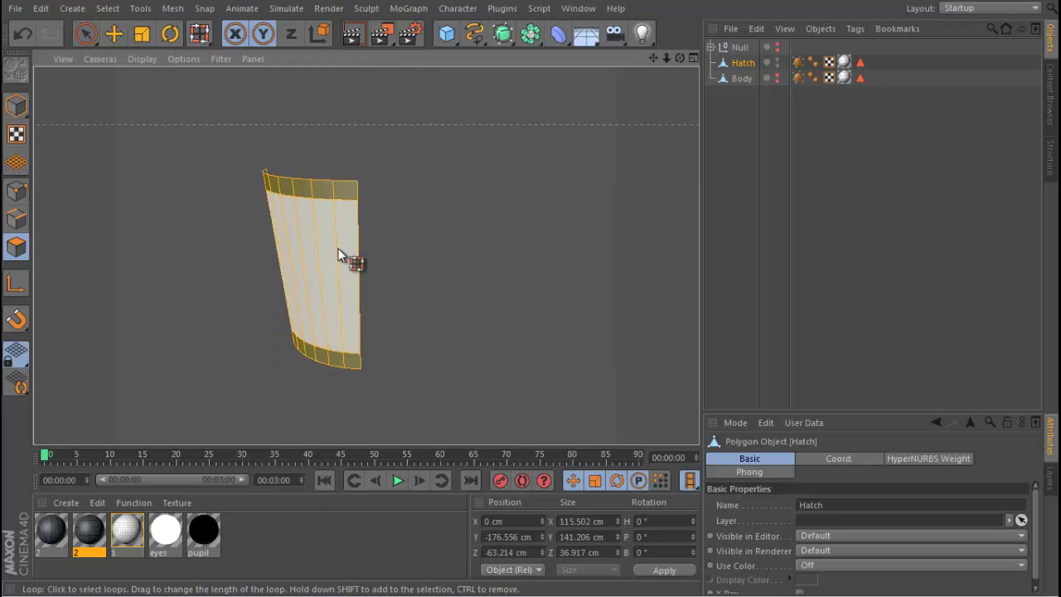
Step: In edge mode, select the hatch's upper and lower boundary edges with Rectangle Selection
{"action": "scroll", "coordinate": [338, 250], "scroll_direction": "up", "scroll_amount": 1}
{"action": "left_click", "coordinate": [16, 218]}
{"action": "key", "text": "u"}
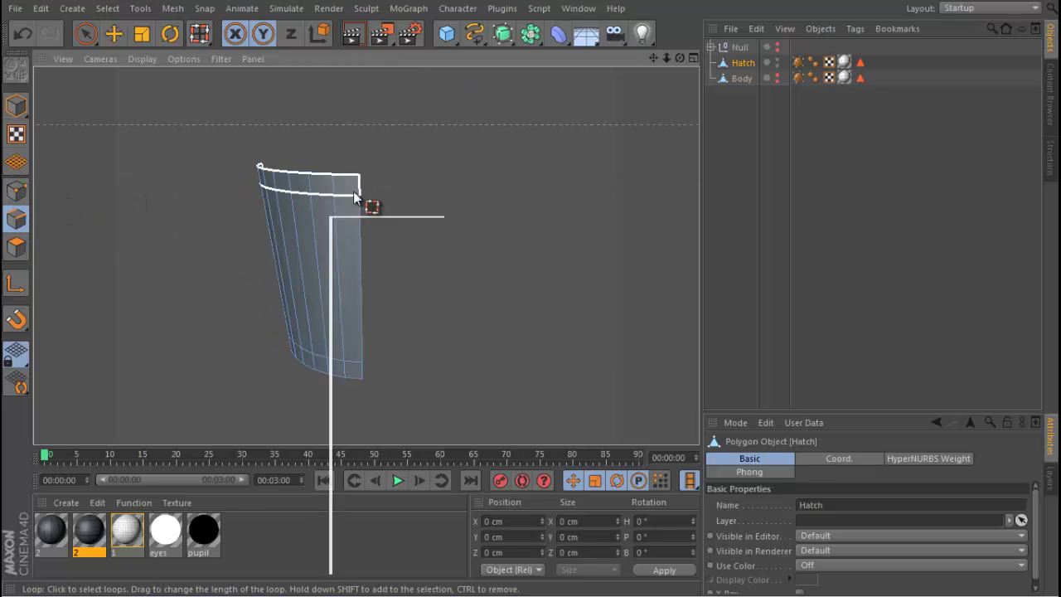
{"action": "key", "text": "l"}
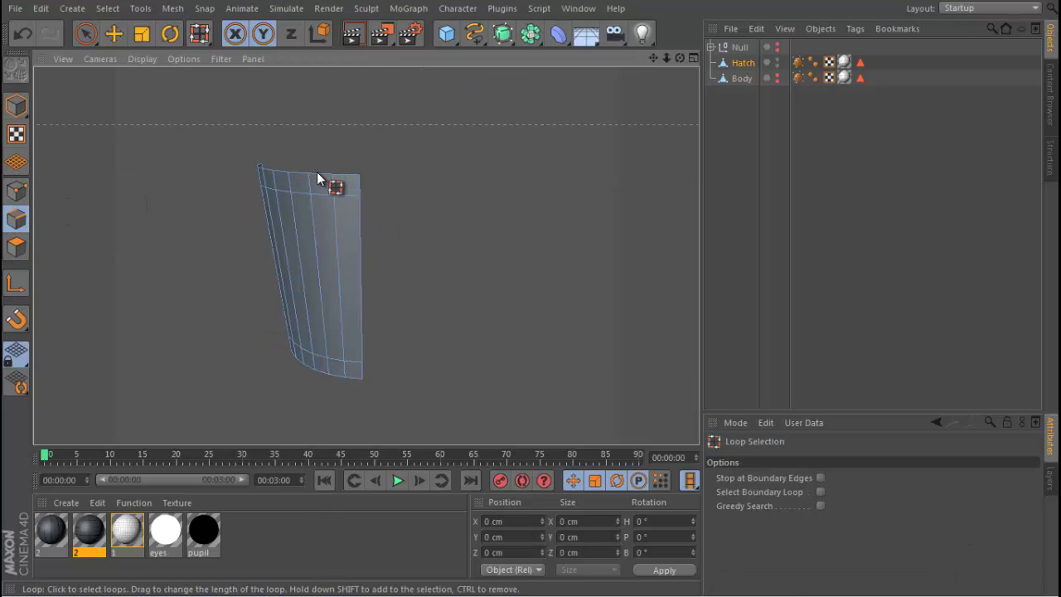
{"action": "mouse_move", "coordinate": [312, 194]}
{"action": "left_mouse_down", "text": "alt"}
{"action": "mouse_move", "coordinate": [315, 241]}
{"action": "mouse_move", "coordinate": [524, 260]}
{"action": "mouse_move", "coordinate": [465, 249]}
{"action": "left_mouse_up", "text": "alt"}
{"action": "mouse_move", "coordinate": [86, 33]}
{"action": "left_mouse_down"}
{"action": "mouse_move", "coordinate": [148, 61]}
{"action": "mouse_move", "coordinate": [154, 89]}
{"action": "left_mouse_up"}
{"action": "left_click_drag", "start_coordinate": [177, 149], "coordinate": [446, 183]}
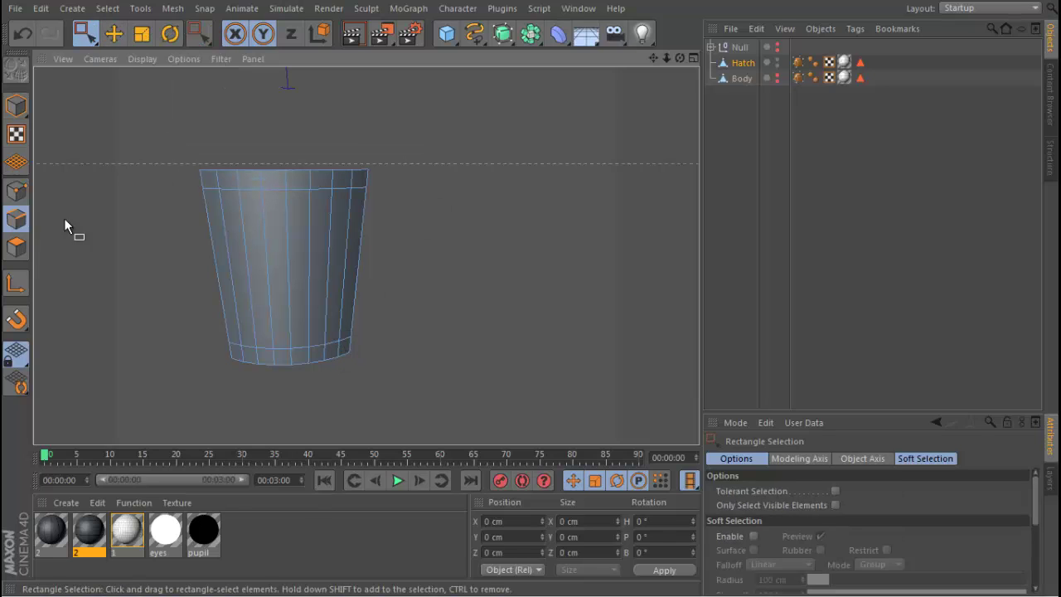
{"action": "left_click", "coordinate": [16, 219]}
{"action": "left_click_drag", "start_coordinate": [174, 154], "coordinate": [438, 183]}
{"action": "left_click_drag", "start_coordinate": [213, 356], "coordinate": [443, 381], "text": "shift"}
Step: Add both vertical side edges of the hatch to the selection to complete its outer boundary
{"action": "left_click_drag", "start_coordinate": [338, 375], "coordinate": [364, 298], "text": "alt"}
{"action": "left_click_drag", "start_coordinate": [378, 126], "coordinate": [355, 392], "text": "shift"}
{"action": "left_click_drag", "start_coordinate": [246, 320], "coordinate": [237, 238], "text": "alt"}
{"action": "left_click_drag", "start_coordinate": [173, 149], "coordinate": [222, 401], "text": "shift"}
{"action": "left_click_drag", "start_coordinate": [251, 374], "coordinate": [239, 408], "text": "alt"}
{"action": "left_click_drag", "start_coordinate": [238, 408], "coordinate": [376, 240], "text": "alt"}
{"action": "key", "text": "ctrl+z"}
Step: Extrude the hatch's selected boundary edges inward to give the panel thickness
{"action": "right_click", "coordinate": [390, 200]}
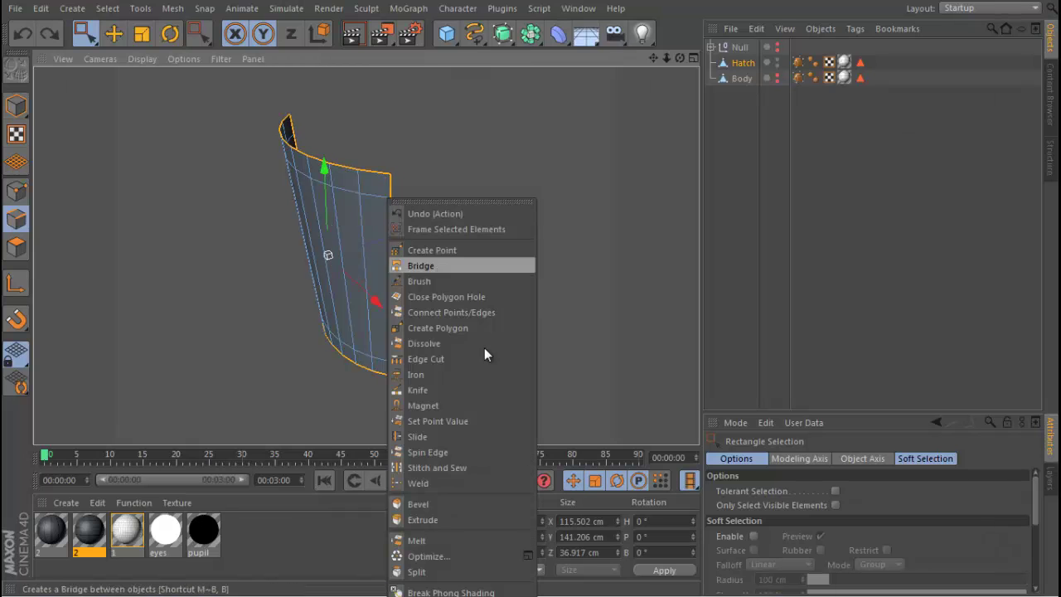
{"action": "left_click", "coordinate": [455, 520]}
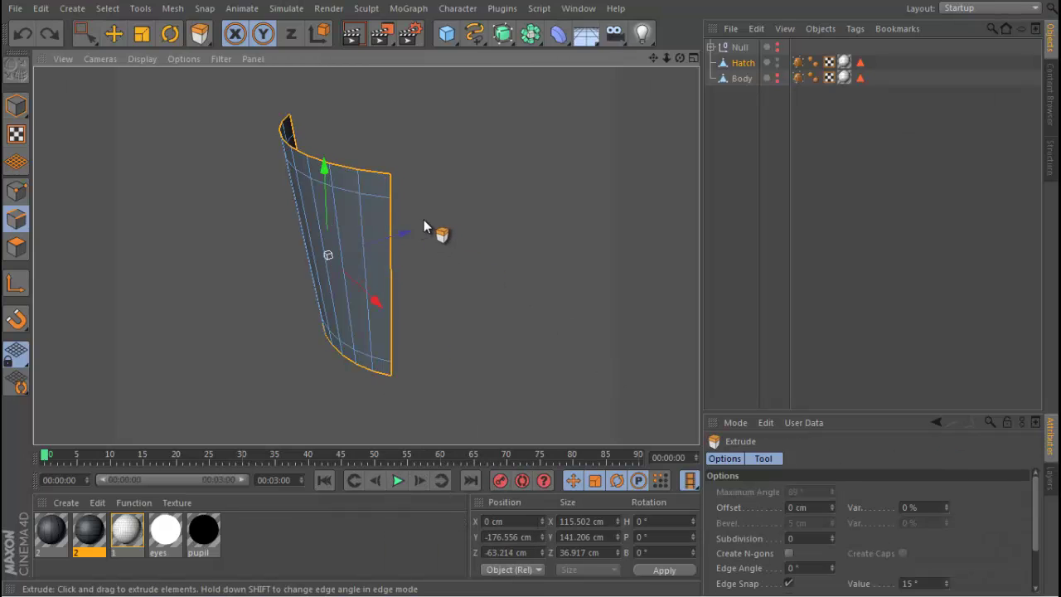
{"action": "left_click_drag", "start_coordinate": [340, 204], "coordinate": [345, 183]}
{"action": "key", "text": "ctrl+z"}
{"action": "scroll", "coordinate": [366, 197], "scroll_direction": "up", "scroll_amount": 3}
{"action": "middle_click_drag", "start_coordinate": [367, 199], "coordinate": [327, 174], "text": "alt"}
{"action": "left_click_drag", "start_coordinate": [350, 247], "coordinate": [319, 252]}
{"action": "key", "text": "ctrl+z"}
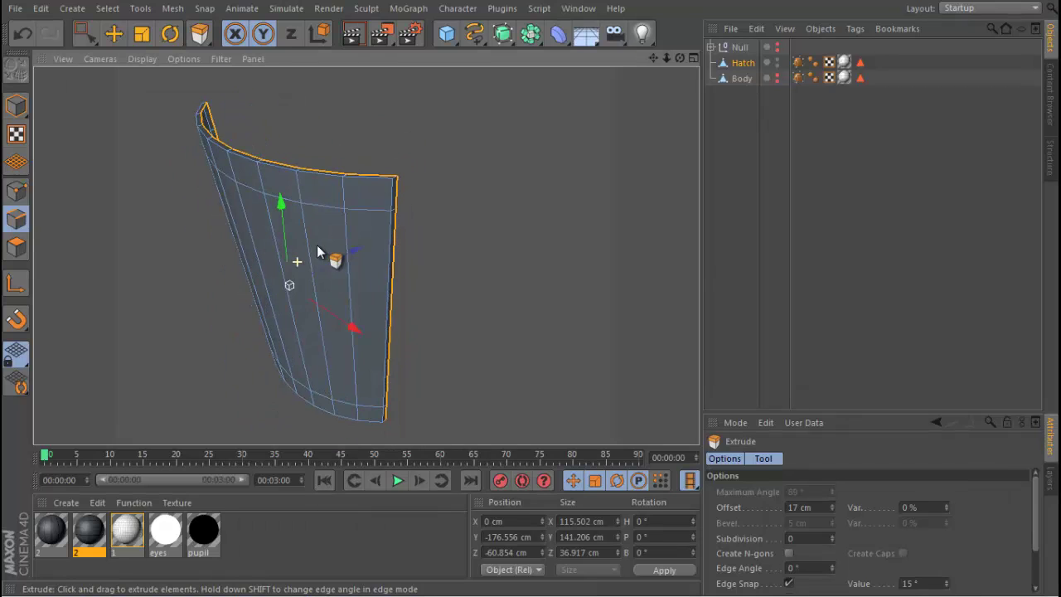
Step: Hide the Hatch and show the Body in editor and renderer
{"action": "left_click", "coordinate": [775, 101]}
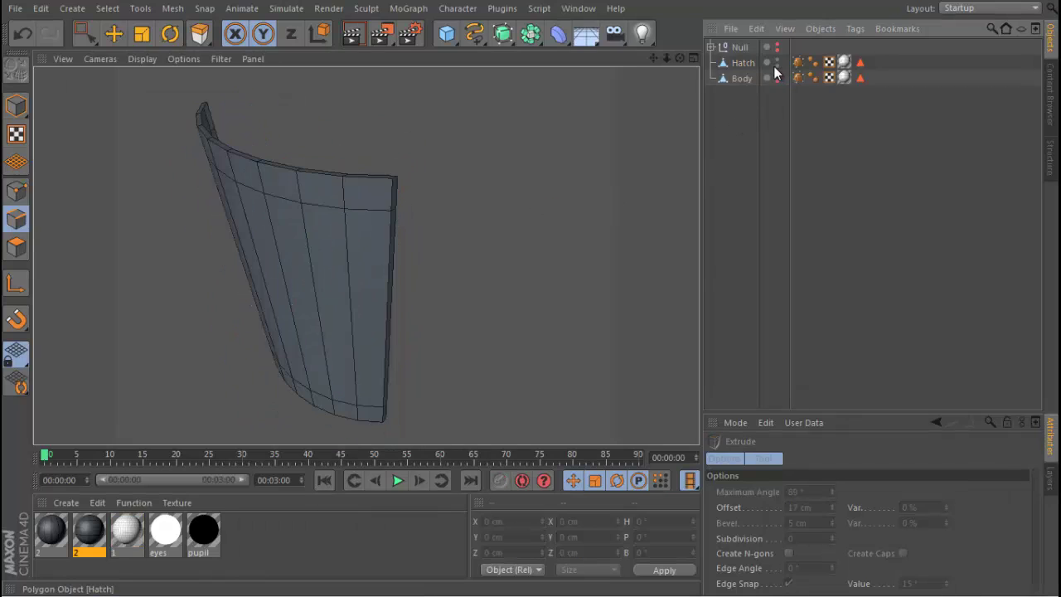
{"action": "left_click", "coordinate": [777, 62]}
{"action": "left_click", "coordinate": [742, 78]}
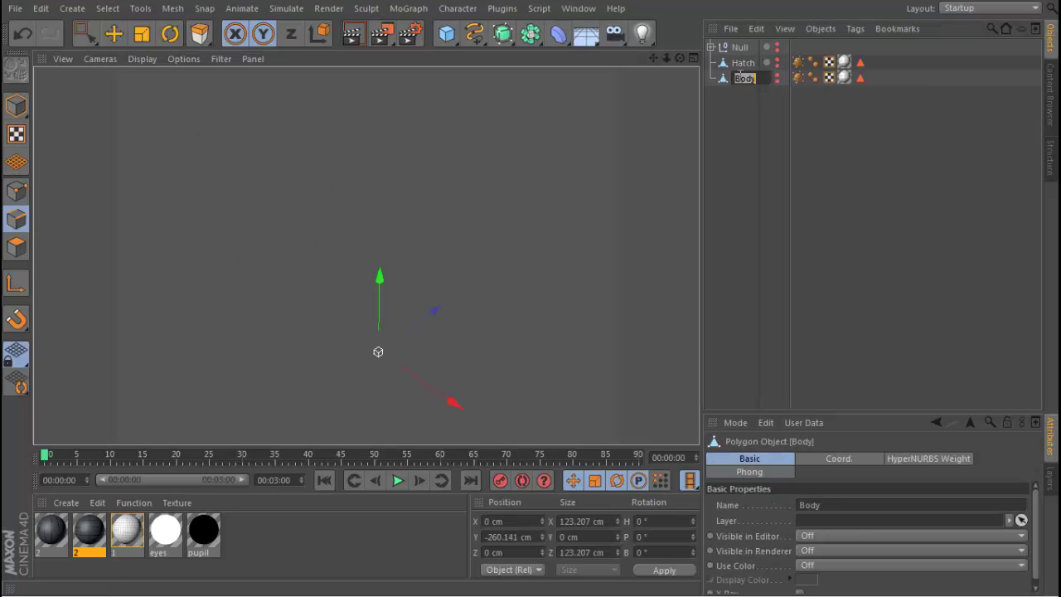
{"action": "left_click", "coordinate": [777, 75]}
{"action": "left_click", "coordinate": [778, 81]}
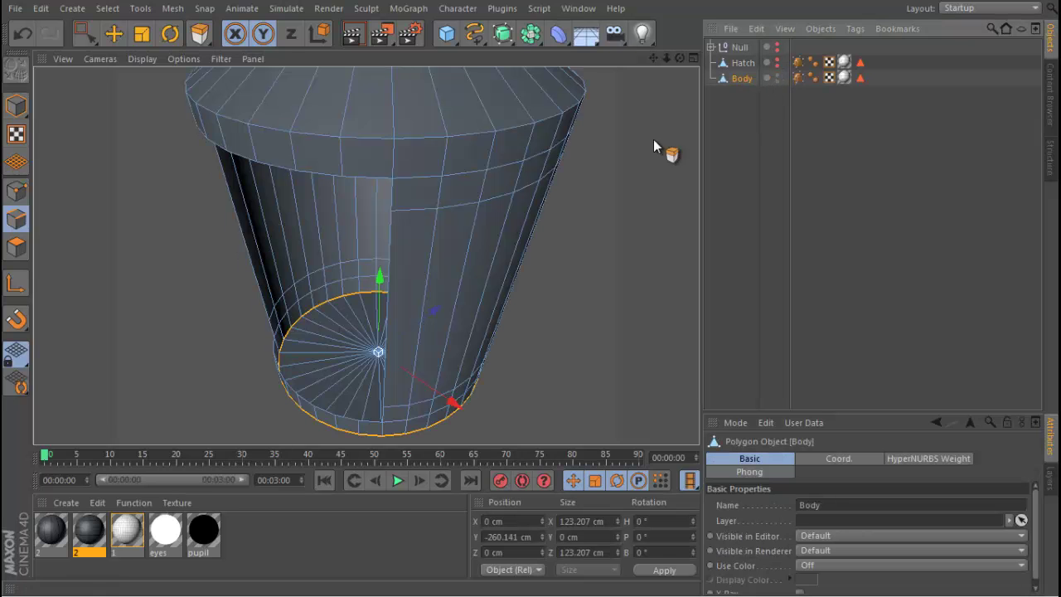
Step: Add the upper edges of the Body's hatch opening to the selection with Live Selection
{"action": "left_click_drag", "start_coordinate": [366, 292], "coordinate": [297, 108], "text": "alt"}
{"action": "key", "text": "u"}
{"action": "key", "text": "l"}
{"action": "left_click_drag", "start_coordinate": [85, 35], "coordinate": [147, 51]}
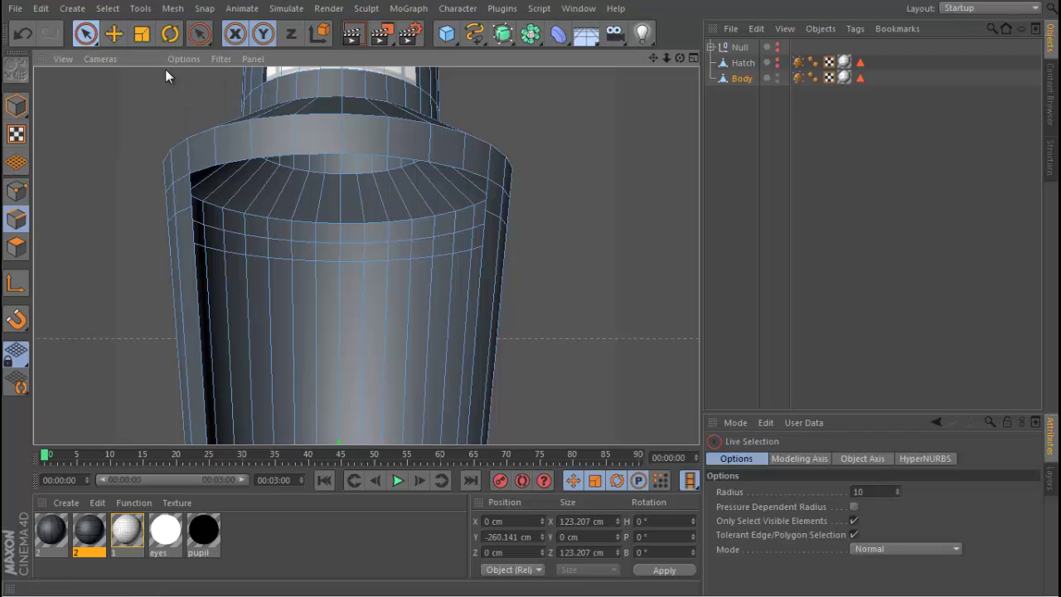
{"action": "right_click_drag", "start_coordinate": [265, 134], "coordinate": [274, 152], "text": "alt"}
{"action": "left_click_drag", "start_coordinate": [274, 152], "coordinate": [254, 150], "text": "alt"}
{"action": "mouse_move", "coordinate": [177, 163]}
{"action": "left_mouse_down", "text": "alt"}
{"action": "mouse_move", "coordinate": [178, 150]}
{"action": "mouse_move", "coordinate": [224, 157]}
{"action": "left_mouse_up", "text": "alt"}
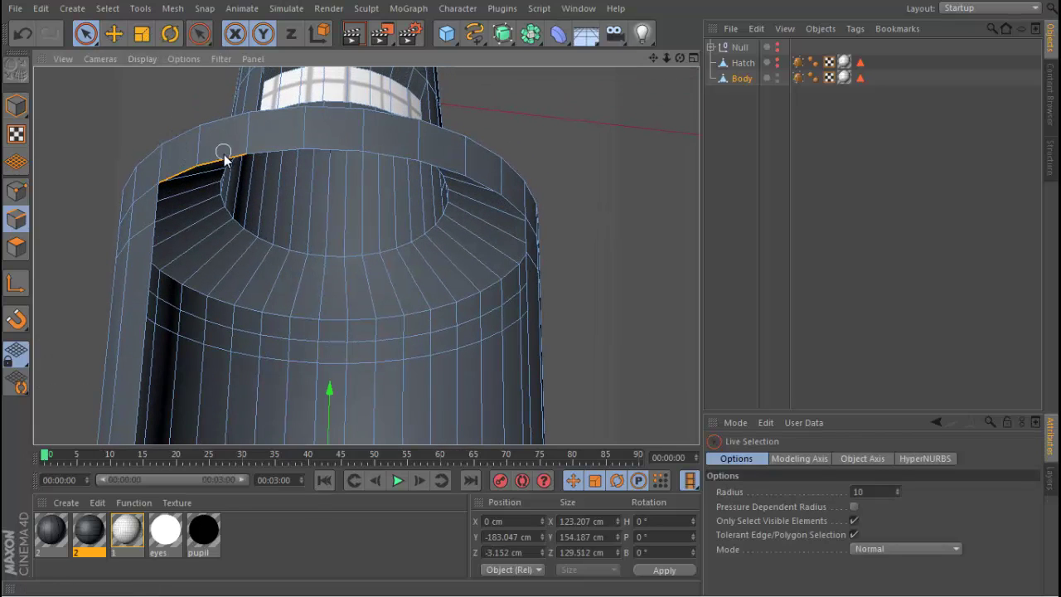
{"action": "mouse_move", "coordinate": [300, 111]}
{"action": "left_mouse_down", "text": "alt"}
{"action": "mouse_move", "coordinate": [346, 205]}
{"action": "mouse_move", "coordinate": [393, 354]}
{"action": "mouse_move", "coordinate": [389, 330]}
{"action": "mouse_move", "coordinate": [393, 384]}
{"action": "mouse_move", "coordinate": [417, 343]}
{"action": "left_mouse_up", "text": "alt"}
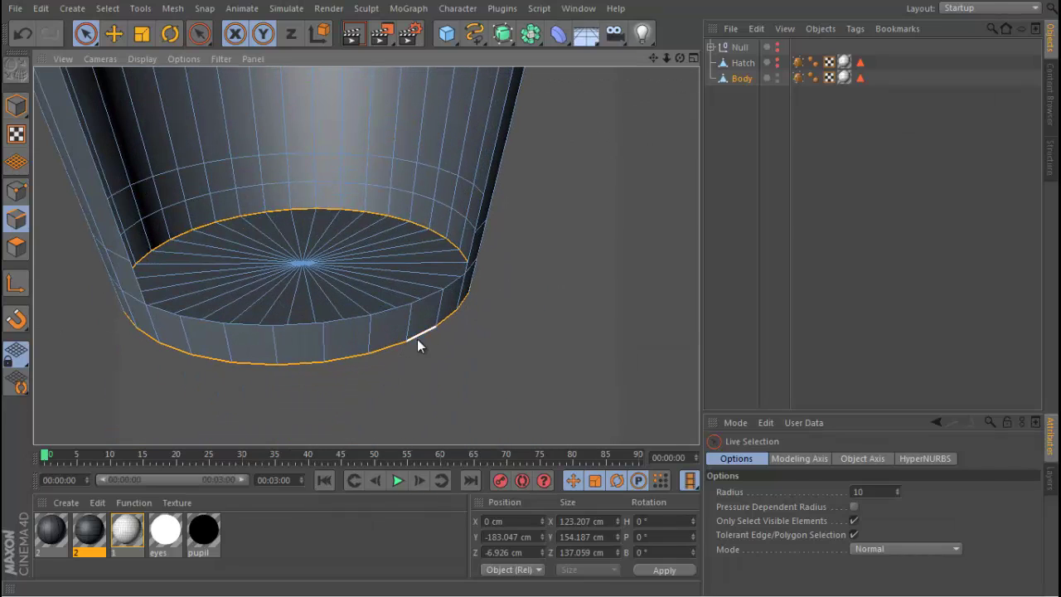
Step: Try selecting the lower edge of the Body's hatch opening with Loop Selection
{"action": "key", "text": "u"}
{"action": "key", "text": "l"}
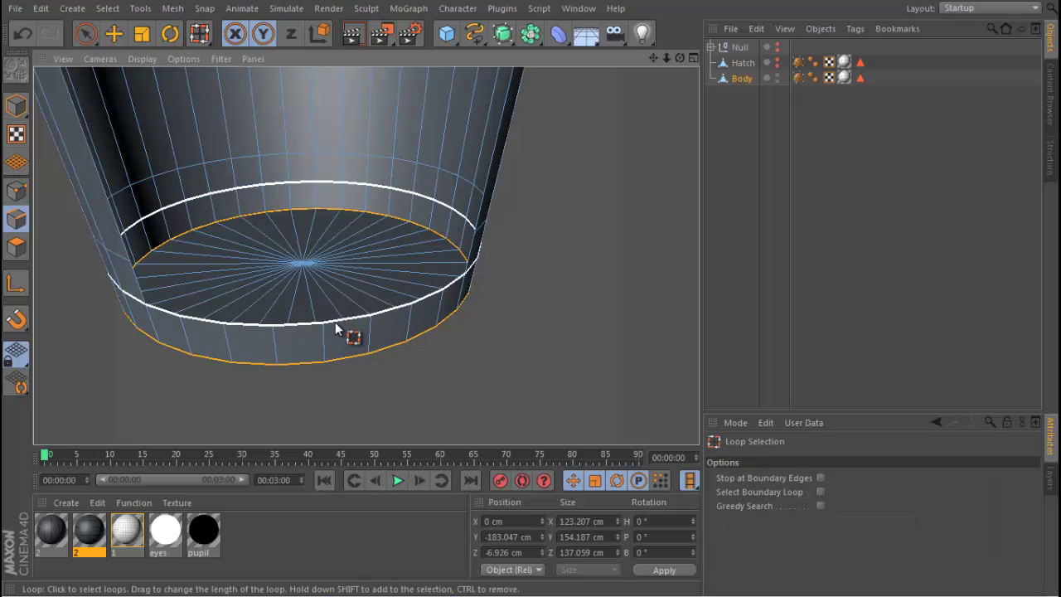
{"action": "left_click", "coordinate": [321, 324]}
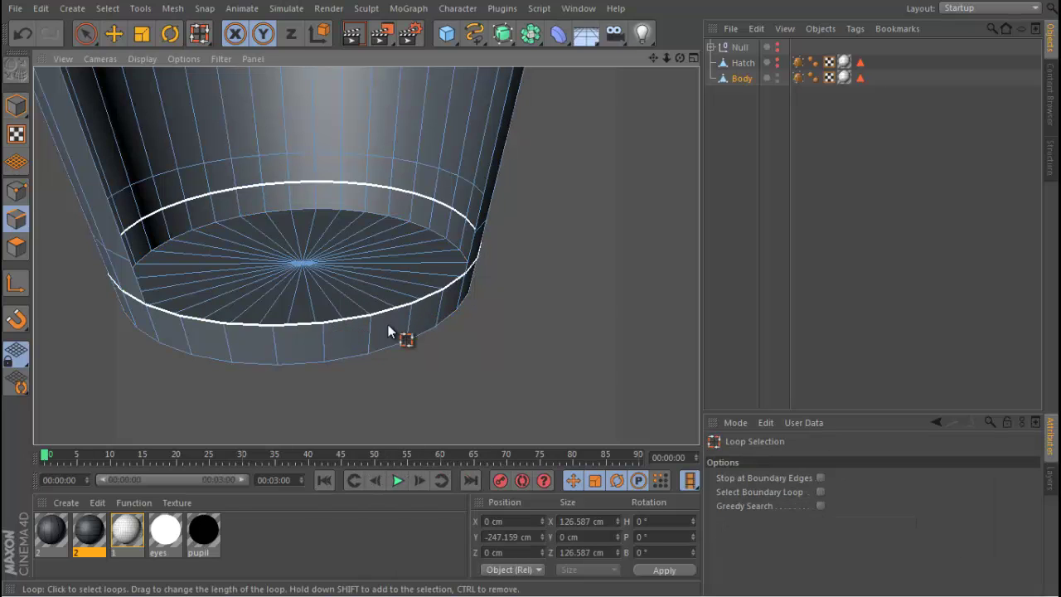
{"action": "left_click_drag", "start_coordinate": [330, 321], "coordinate": [335, 286], "text": "alt"}
Step: With Live Selection, select the boundary edges around the Body's hatch opening, starting along its lower edge
{"action": "left_click", "coordinate": [85, 33]}
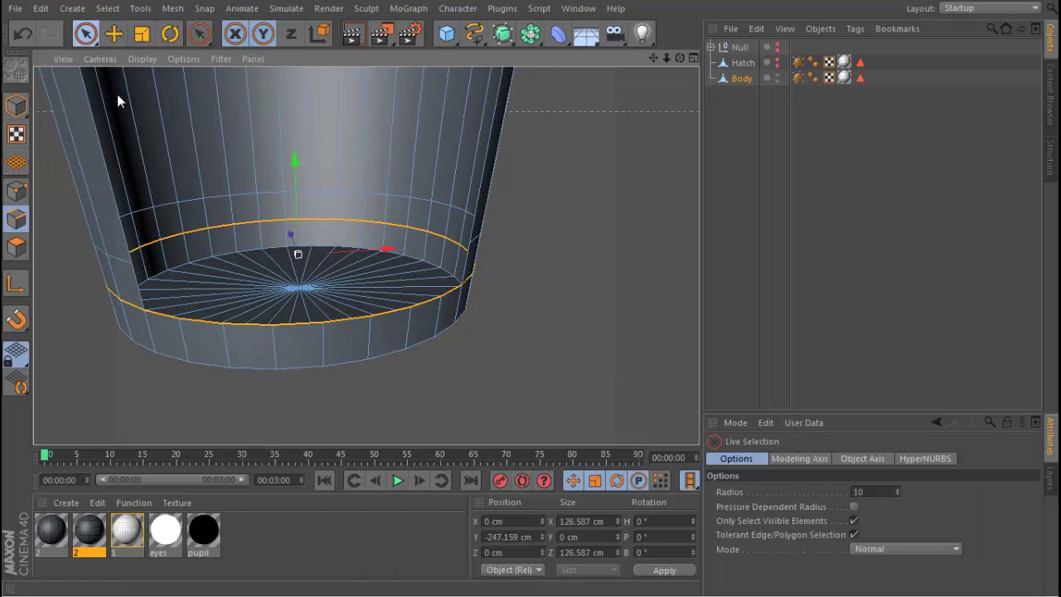
{"action": "scroll", "coordinate": [197, 341], "scroll_direction": "up", "scroll_amount": 3}
{"action": "left_click", "coordinate": [139, 343]}
{"action": "scroll", "coordinate": [174, 317], "scroll_direction": "up", "scroll_amount": 2}
{"action": "left_click_drag", "start_coordinate": [156, 318], "coordinate": [146, 302]}
{"action": "left_click", "coordinate": [227, 319], "text": "shift"}
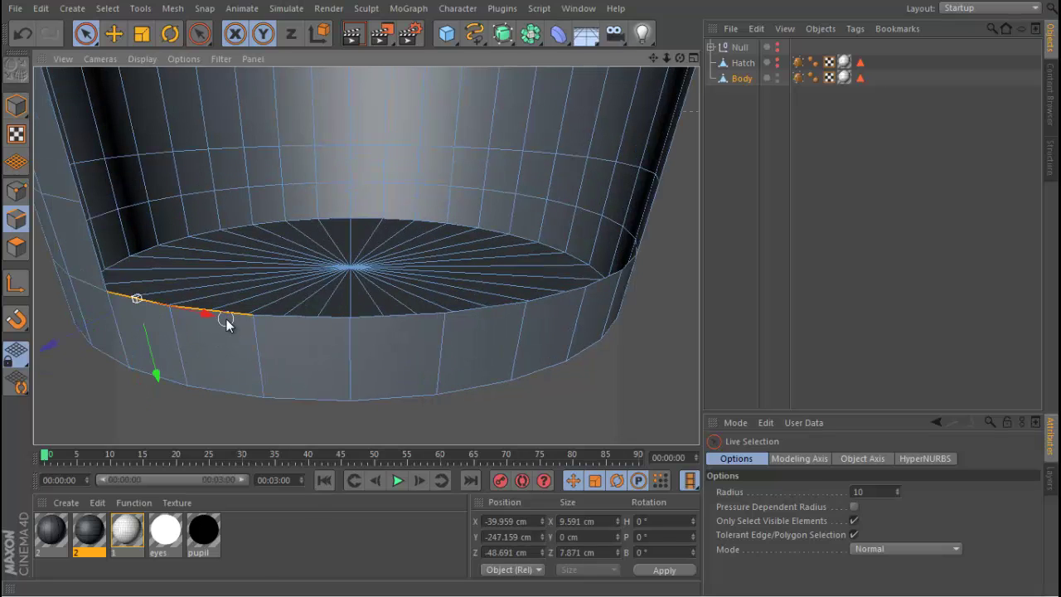
{"action": "left_click", "coordinate": [329, 319], "text": "shift"}
{"action": "left_click", "coordinate": [398, 323], "text": "shift"}
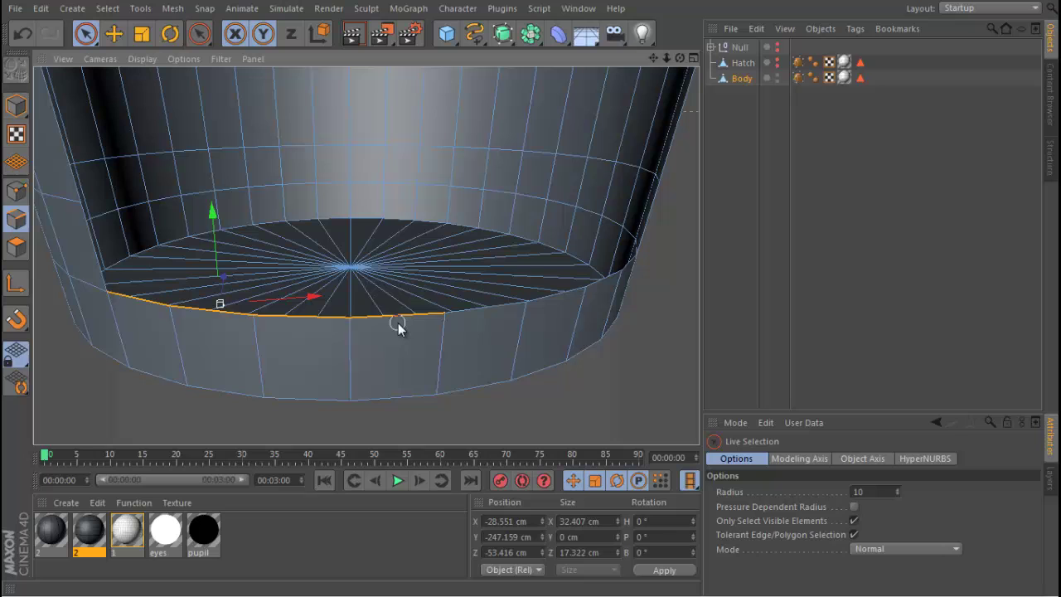
{"action": "left_click", "coordinate": [474, 320], "text": "shift"}
{"action": "left_click", "coordinate": [561, 302], "text": "shift"}
{"action": "left_click", "coordinate": [623, 295], "text": "shift"}
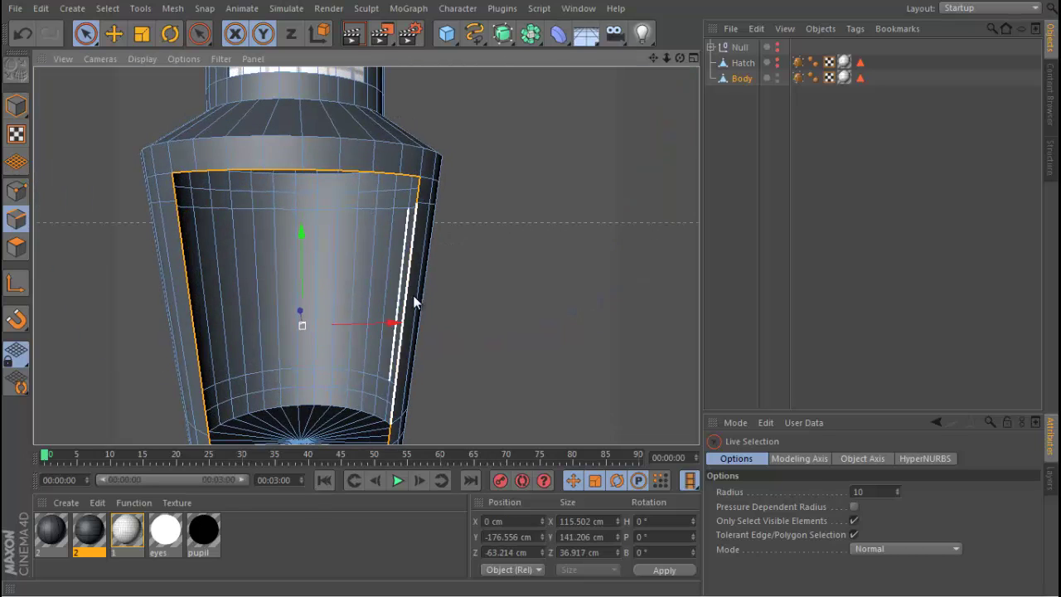
Step: Extrude the opening's selected boundary edges inward to give the Body's rim thickness
{"action": "right_click_drag", "start_coordinate": [413, 295], "coordinate": [381, 320], "text": "alt"}
{"action": "middle_click_drag", "start_coordinate": [381, 320], "coordinate": [342, 288], "text": "alt"}
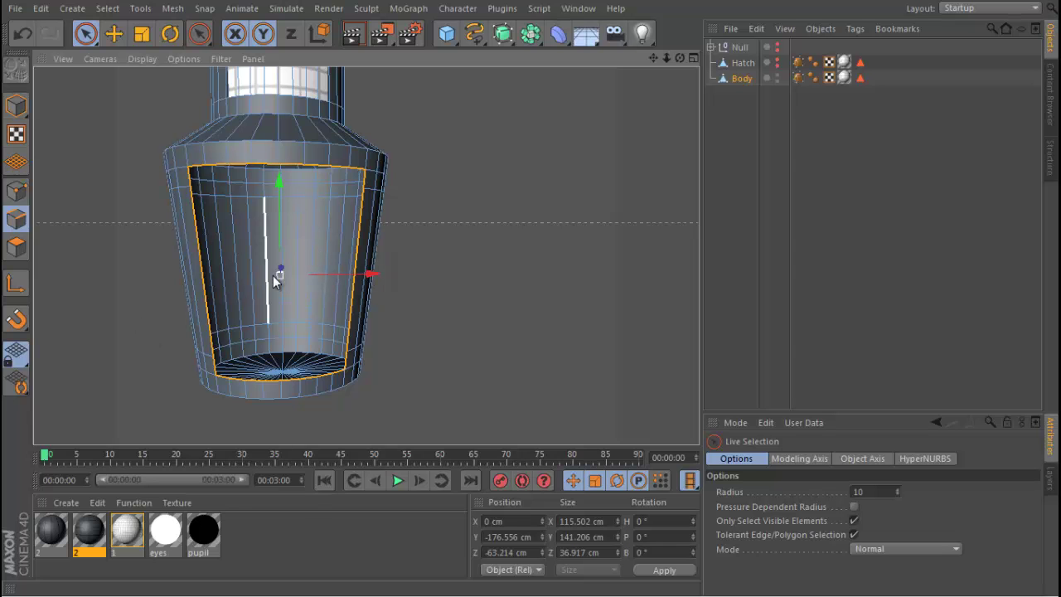
{"action": "left_click_drag", "start_coordinate": [278, 276], "coordinate": [273, 368], "text": "alt"}
{"action": "scroll", "coordinate": [259, 325], "scroll_direction": "up", "scroll_amount": 4}
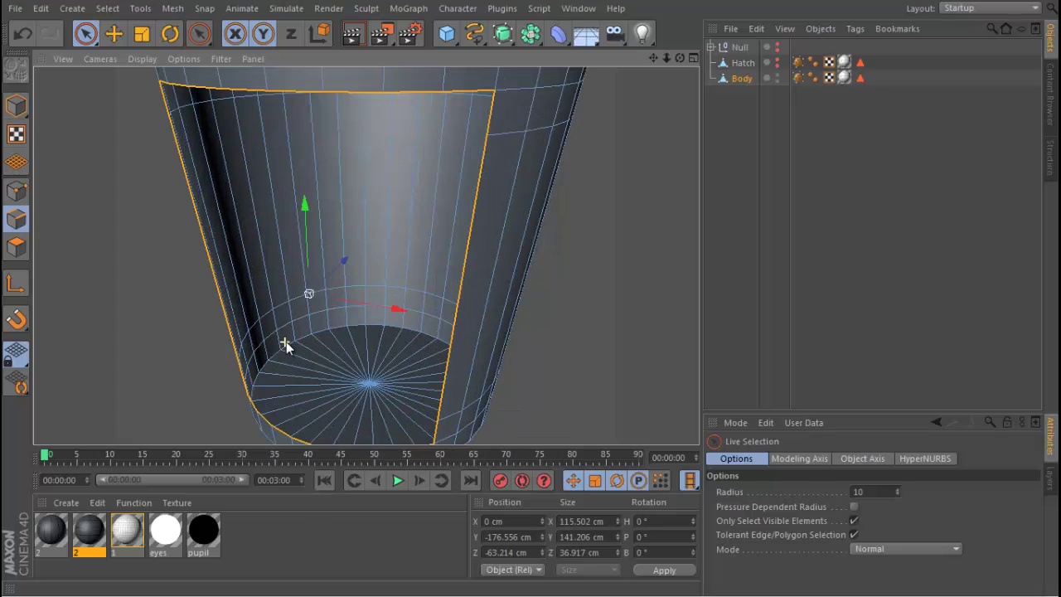
{"action": "middle_click_drag", "start_coordinate": [309, 300], "coordinate": [305, 273], "text": "alt"}
{"action": "left_click_drag", "start_coordinate": [325, 249], "coordinate": [332, 248]}
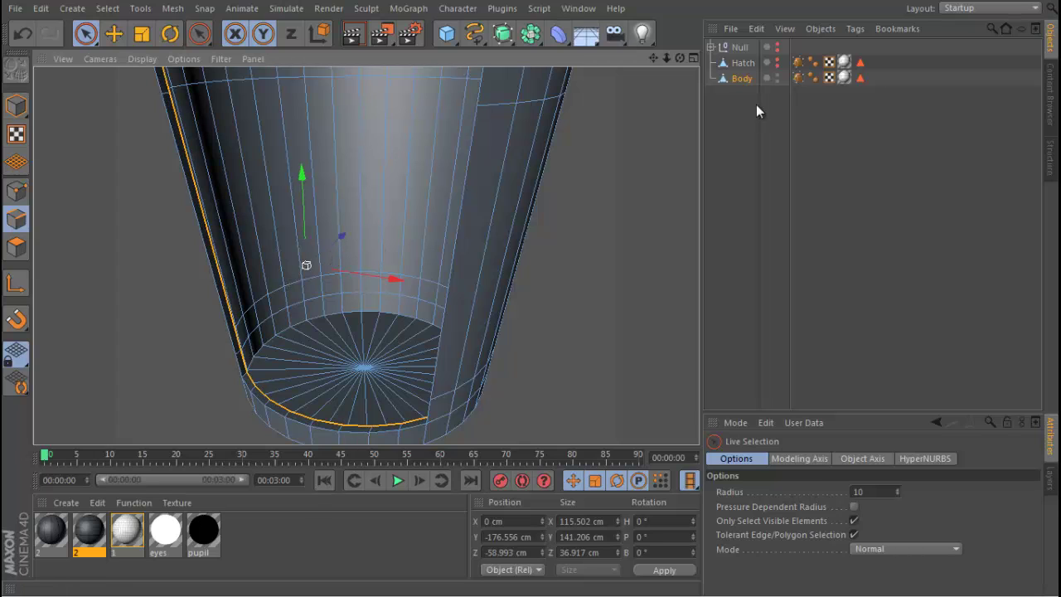
Step: Show the Hatch in editor and renderer, and make the Body its child in model mode
{"action": "left_click", "coordinate": [778, 61]}
{"action": "right_click_drag", "start_coordinate": [417, 274], "coordinate": [282, 301], "text": "alt"}
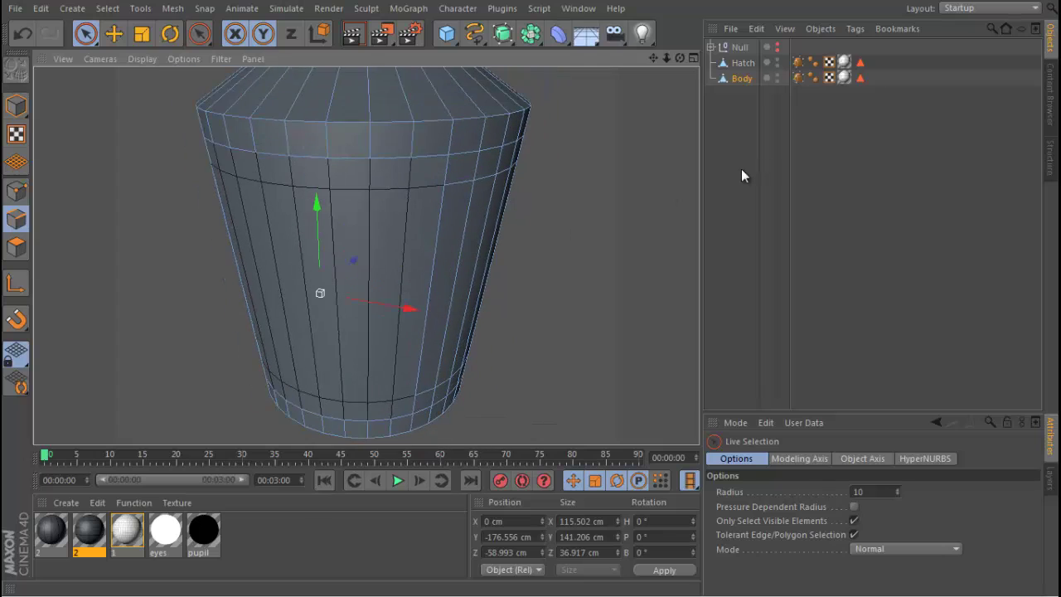
{"action": "left_click", "coordinate": [741, 170]}
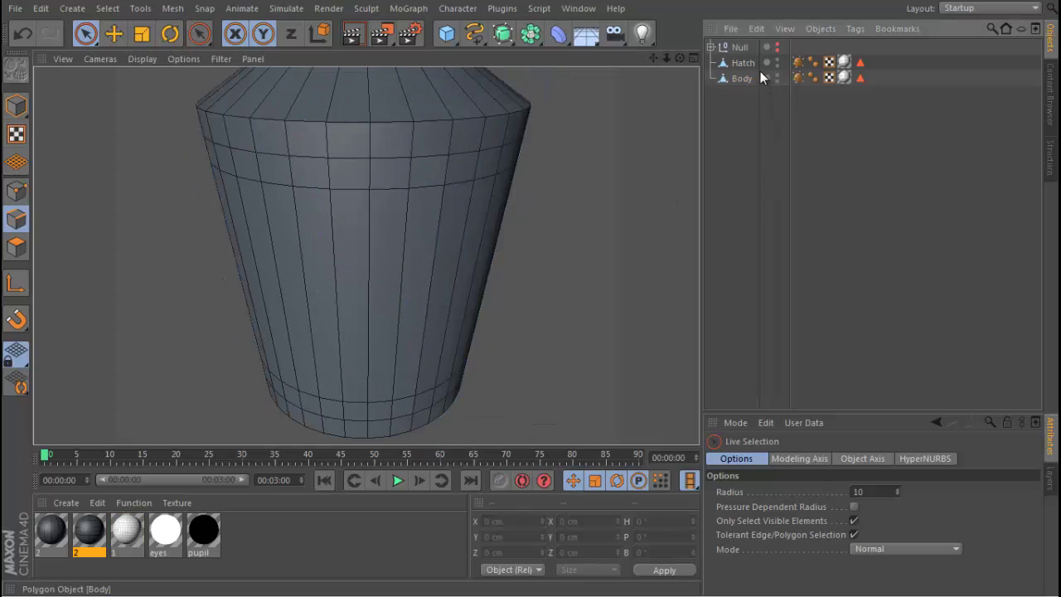
{"action": "left_click", "coordinate": [17, 105]}
{"action": "left_click_drag", "start_coordinate": [737, 77], "coordinate": [743, 64]}
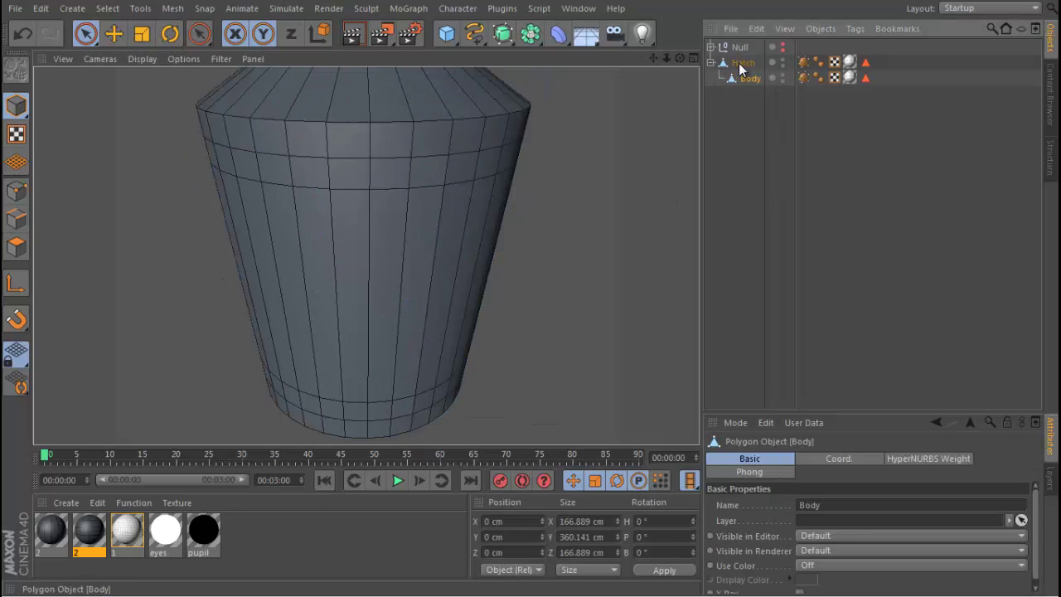
{"action": "left_click", "coordinate": [733, 62]}
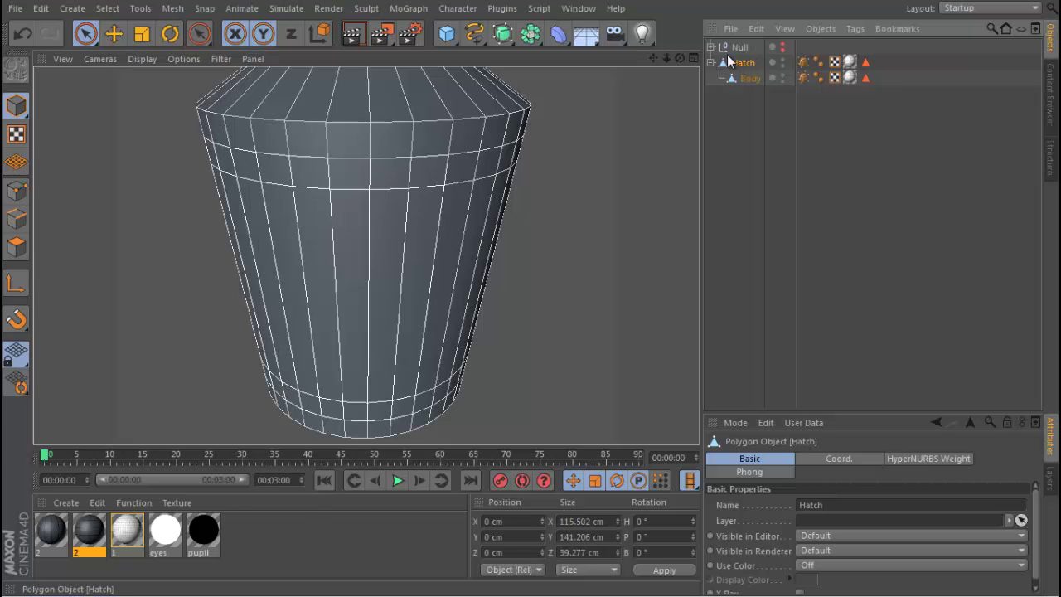
Step: Unhide the Null group and place the Hatch with its Body child under the re-enabled HyperNURBS
{"action": "left_click", "coordinate": [782, 46], "text": "ctrl"}
{"action": "left_click", "coordinate": [712, 47]}
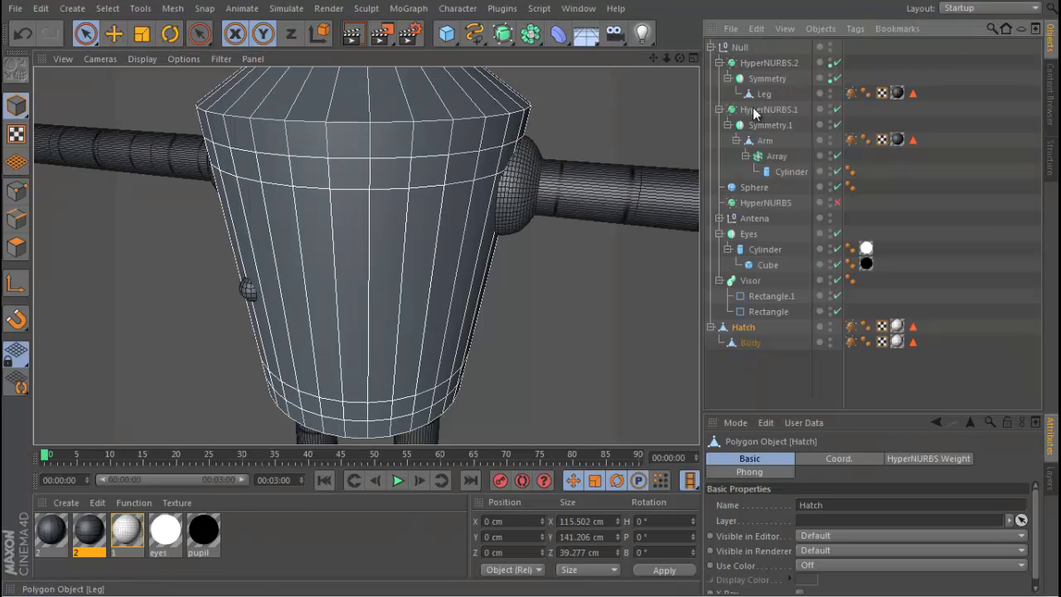
{"action": "mouse_move", "coordinate": [743, 329]}
{"action": "left_mouse_down"}
{"action": "mouse_move", "coordinate": [759, 138]}
{"action": "mouse_move", "coordinate": [775, 196]}
{"action": "mouse_move", "coordinate": [762, 202]}
{"action": "left_mouse_up"}
{"action": "left_click", "coordinate": [837, 202]}
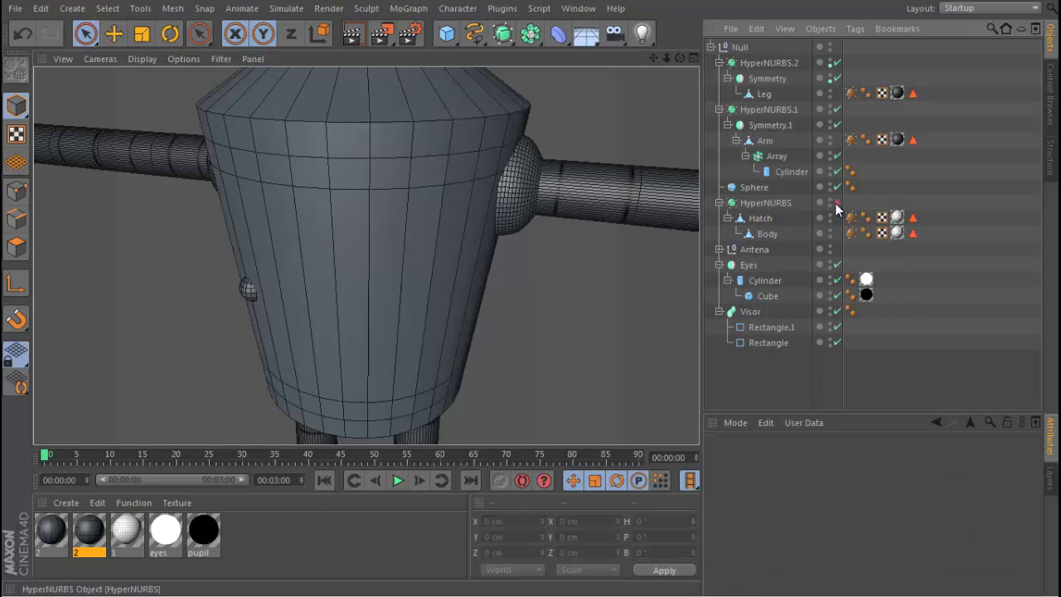
Step: Render the viewport close to the torso to check the smoothed hatch and its seam
{"action": "left_click_drag", "start_coordinate": [367, 290], "coordinate": [315, 183], "text": "alt"}
{"action": "left_click", "coordinate": [352, 33]}
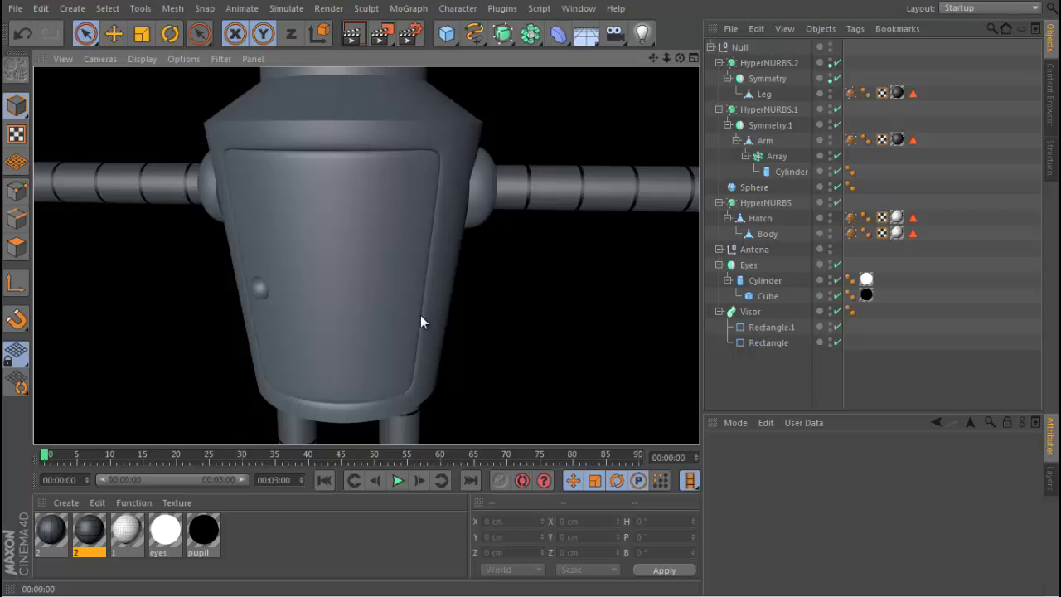
{"action": "mouse_move", "coordinate": [431, 210]}
{"action": "left_mouse_down", "text": "alt"}
{"action": "mouse_move", "coordinate": [368, 163]}
{"action": "mouse_move", "coordinate": [440, 140]}
{"action": "mouse_move", "coordinate": [494, 212]}
{"action": "left_mouse_up", "text": "alt"}
Step: Render the robot from the front to examine the head, torso, arms and upper legs
{"action": "left_click", "coordinate": [375, 279]}
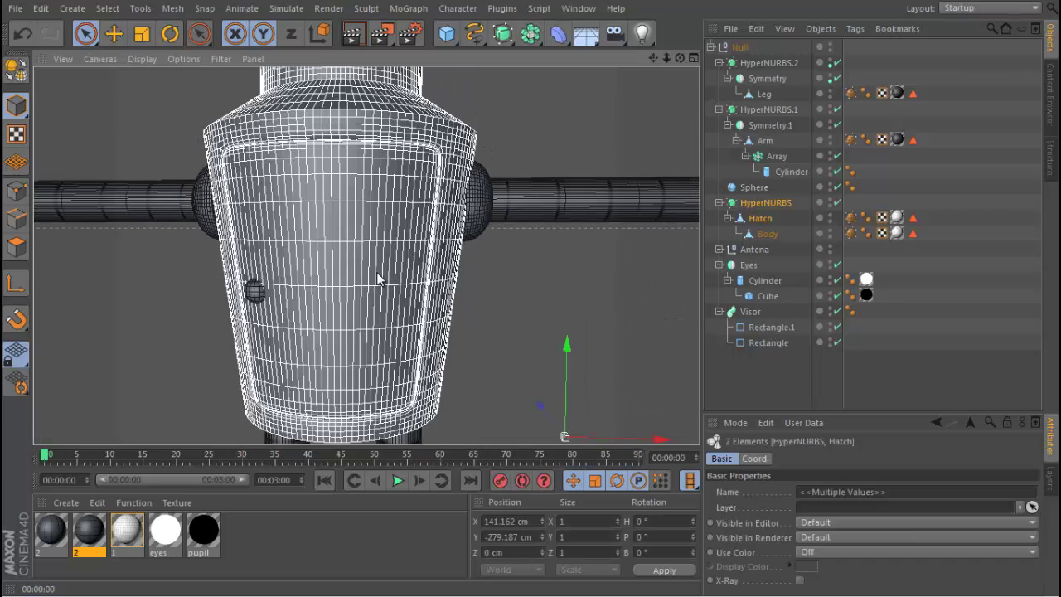
{"action": "scroll", "coordinate": [386, 334], "scroll_direction": "down", "scroll_amount": 8}
{"action": "left_click_drag", "start_coordinate": [386, 330], "coordinate": [374, 312], "text": "alt"}
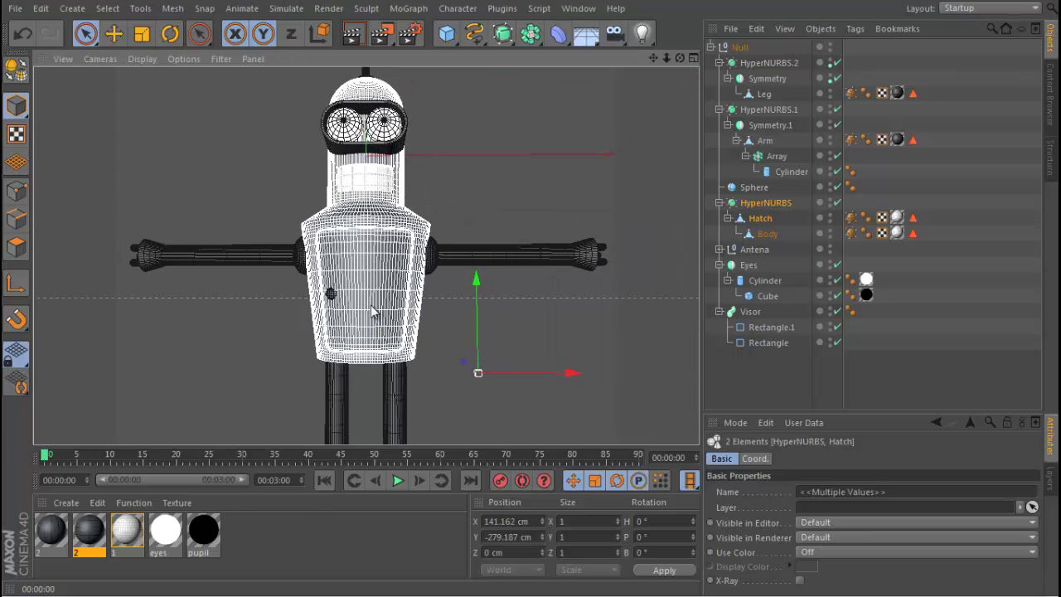
{"action": "middle_click_drag", "start_coordinate": [374, 312], "coordinate": [369, 308], "text": "alt"}
{"action": "left_click", "coordinate": [351, 33]}
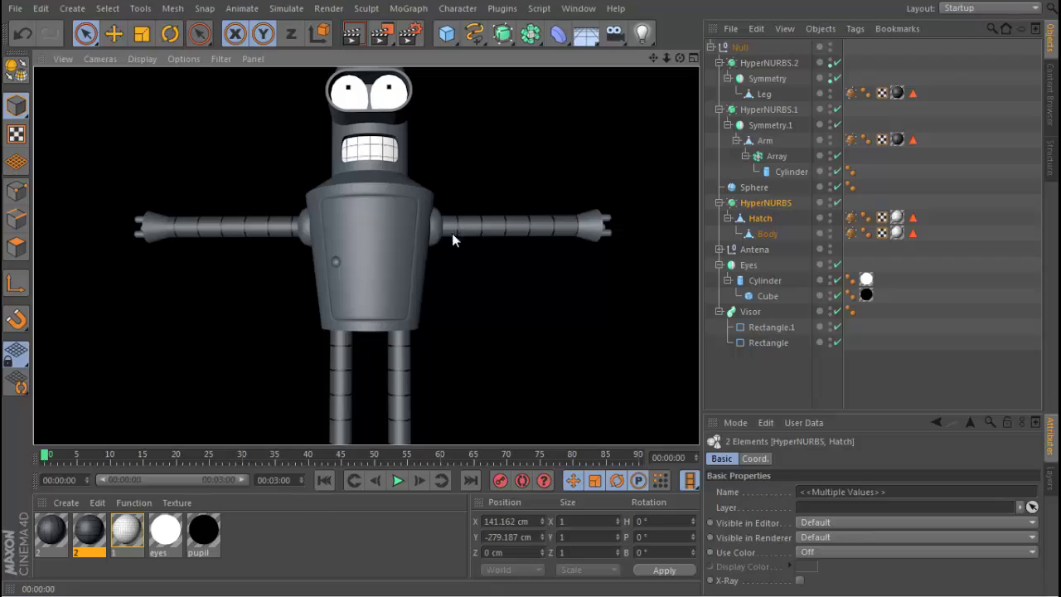
Step: Select the Arm, maximize the front reference view around the shoulder, and disable smoothing on HyperNURBS.1
{"action": "scroll", "coordinate": [492, 217], "scroll_direction": "up", "scroll_amount": 10}
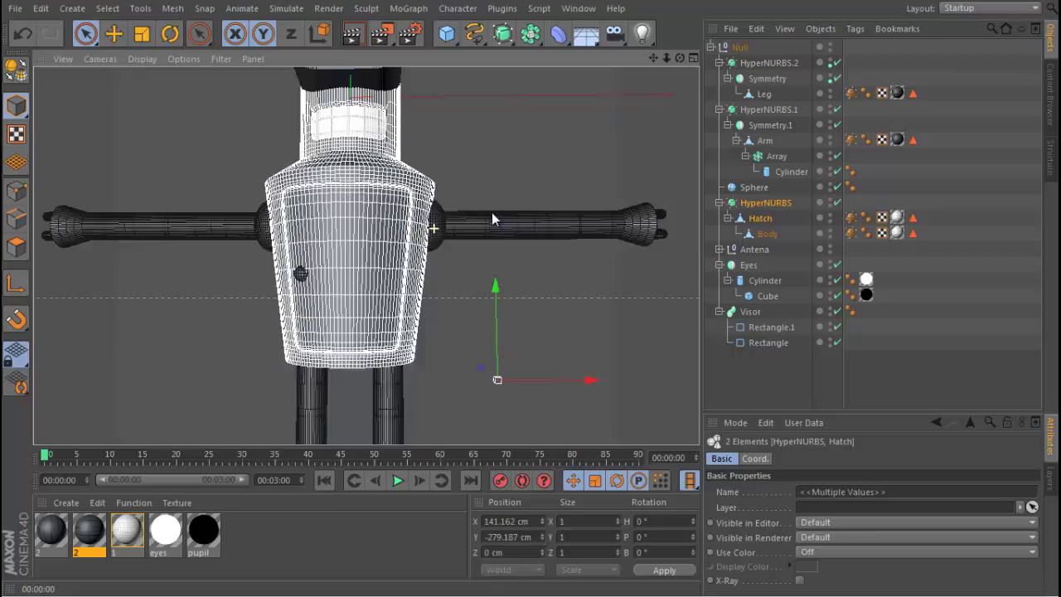
{"action": "left_click_drag", "start_coordinate": [491, 222], "coordinate": [387, 243], "text": "alt"}
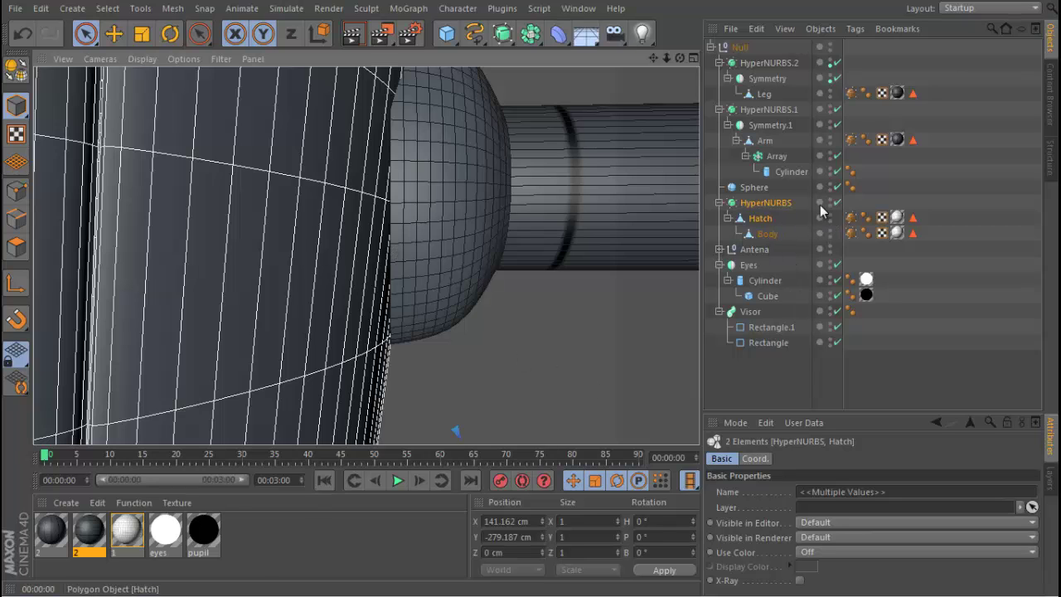
{"action": "left_click", "coordinate": [780, 141]}
{"action": "left_click", "coordinate": [692, 59]}
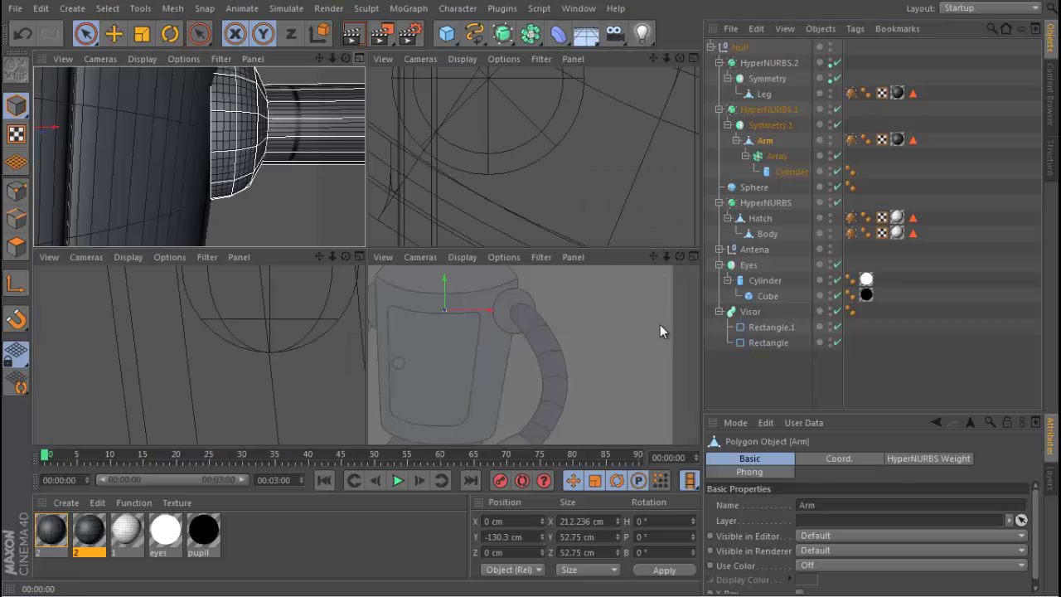
{"action": "left_click", "coordinate": [691, 260]}
{"action": "scroll", "coordinate": [393, 198], "scroll_direction": "up", "scroll_amount": 3}
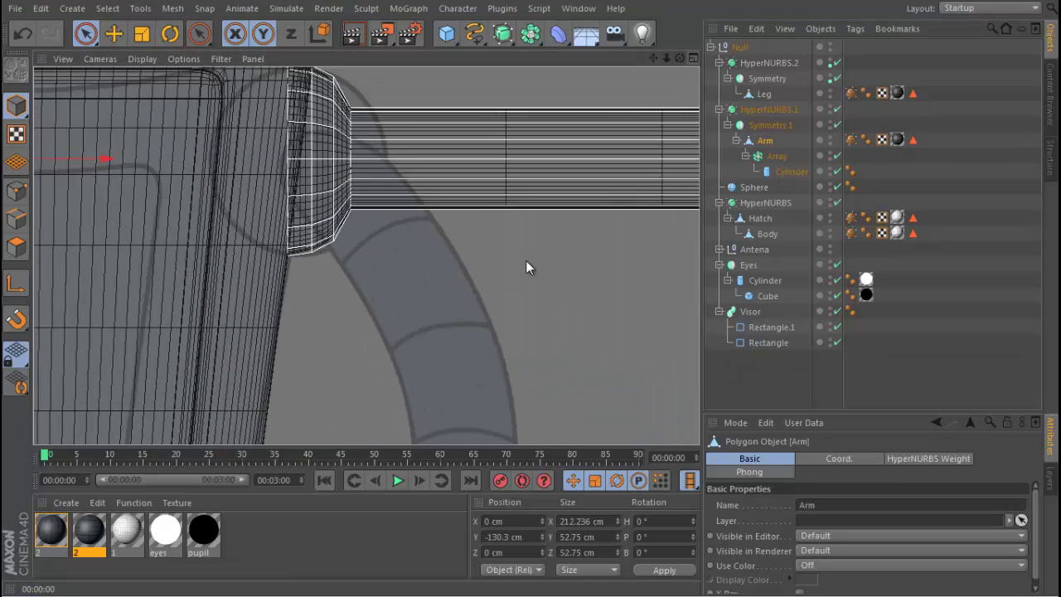
{"action": "left_click", "coordinate": [837, 108]}
Step: Edit the Arm's points and shift the lower points of the shoulder's inner rim into the torso to about X 72.9 cm
{"action": "scroll", "coordinate": [329, 165], "scroll_direction": "up", "scroll_amount": 2}
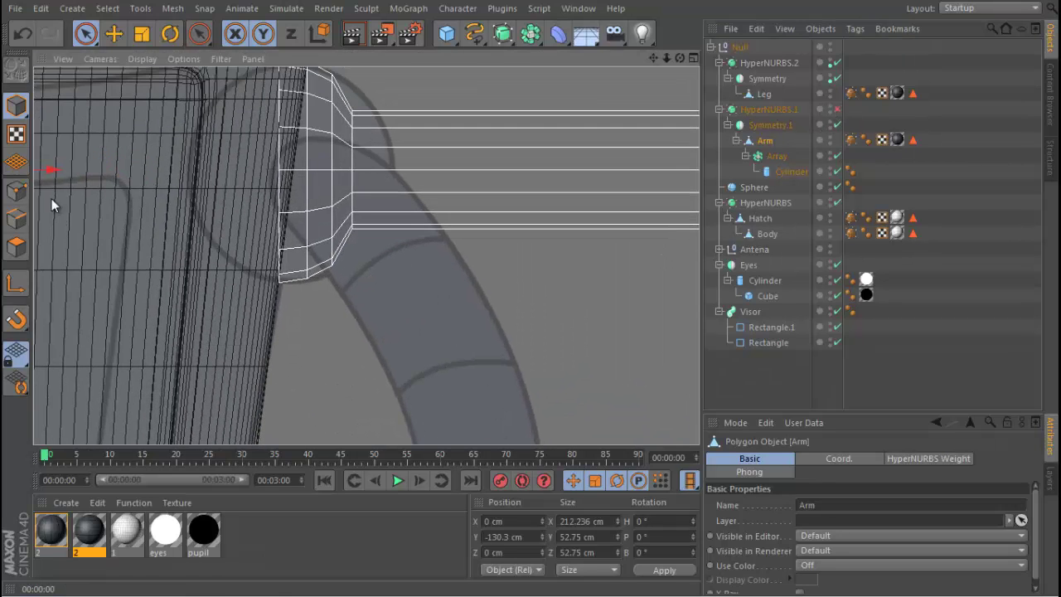
{"action": "left_click", "coordinate": [15, 191]}
{"action": "scroll", "coordinate": [208, 253], "scroll_direction": "up", "scroll_amount": 4}
{"action": "key", "text": "u"}
{"action": "key", "text": "l"}
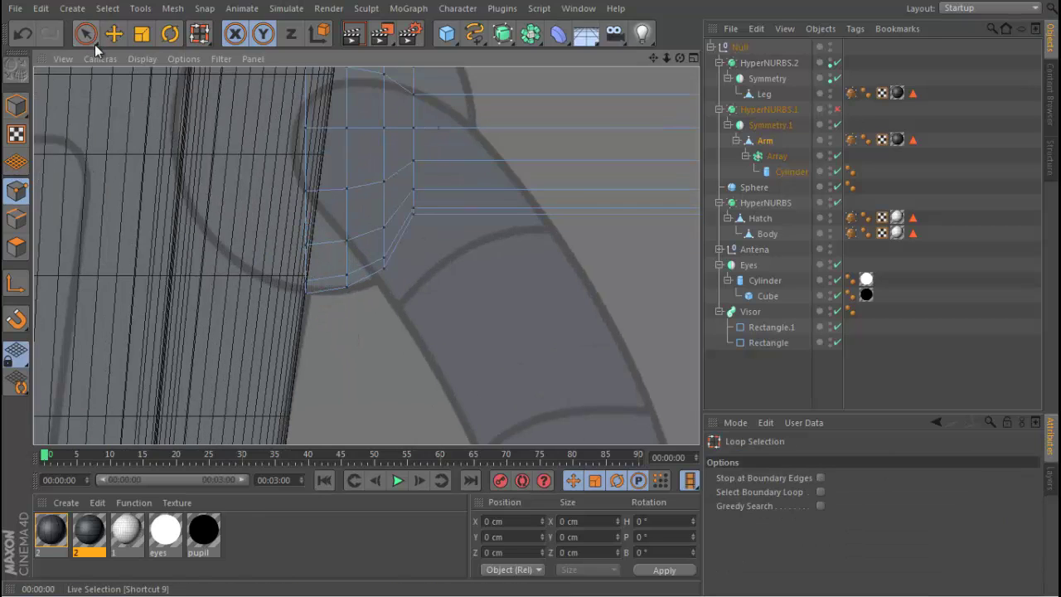
{"action": "left_click_drag", "start_coordinate": [87, 27], "coordinate": [166, 79]}
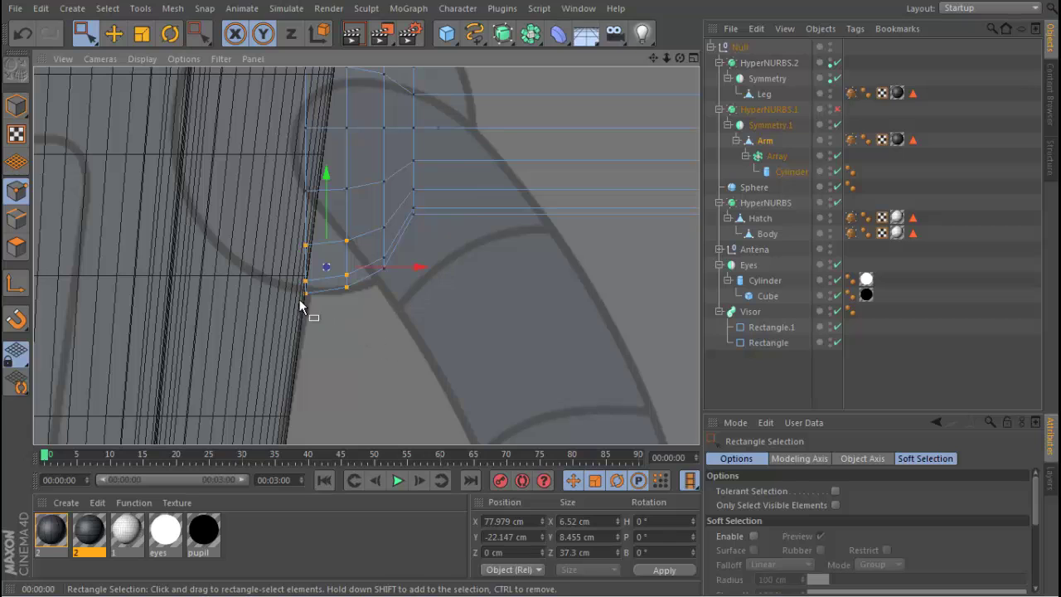
{"action": "left_click_drag", "start_coordinate": [284, 228], "coordinate": [321, 337]}
{"action": "left_click_drag", "start_coordinate": [393, 280], "coordinate": [381, 281]}
Step: Move the shoulder rim's two lowest point rows inward to about X 71.3 cm and the row nearer the middle to about X 74.1 cm
{"action": "key", "text": "u"}
{"action": "key", "text": "l"}
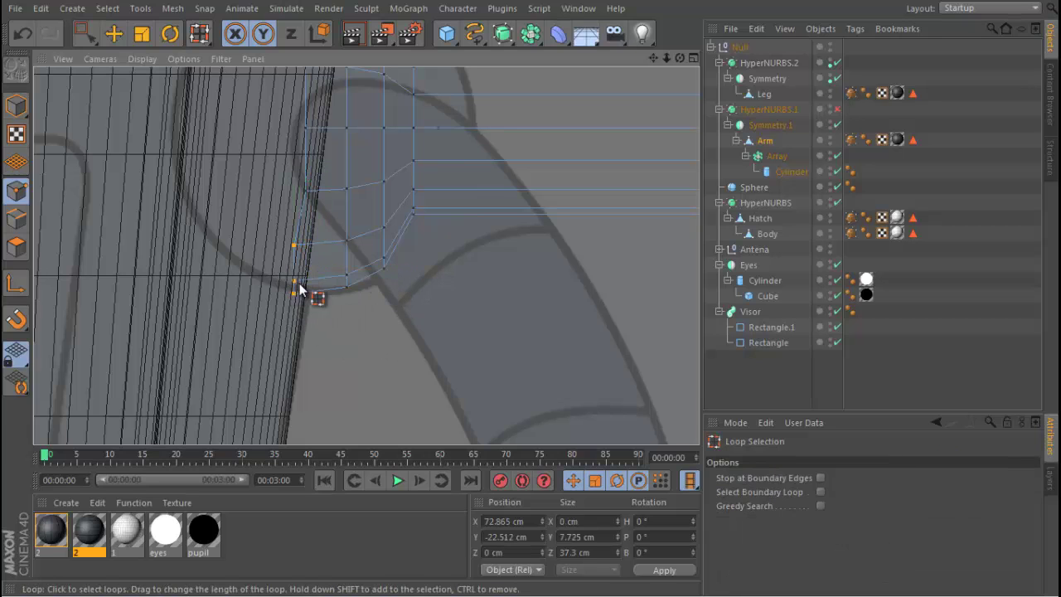
{"action": "left_click", "coordinate": [81, 37]}
{"action": "left_click_drag", "start_coordinate": [275, 271], "coordinate": [347, 294]}
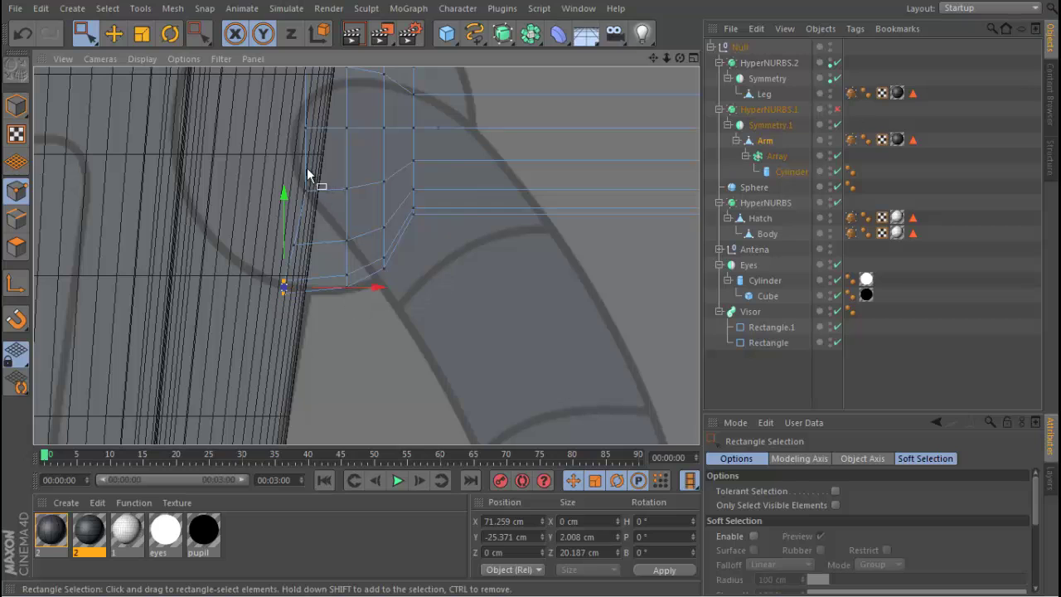
{"action": "left_click", "coordinate": [306, 190]}
{"action": "left_click_drag", "start_coordinate": [384, 194], "coordinate": [379, 193]}
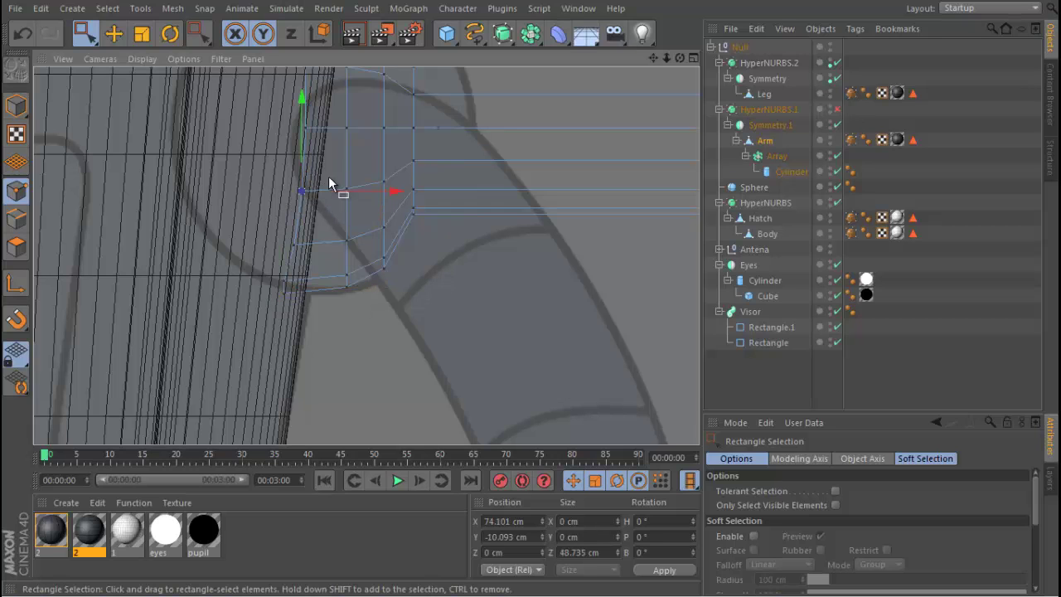
Step: Pull the bottommost points of the shoulder's inner rim deeper into the torso, to about X 70.5 cm
{"action": "middle_click_drag", "start_coordinate": [328, 177], "coordinate": [319, 257], "text": "alt"}
{"action": "left_click_drag", "start_coordinate": [300, 388], "coordinate": [254, 366]}
{"action": "left_click_drag", "start_coordinate": [346, 372], "coordinate": [342, 373]}
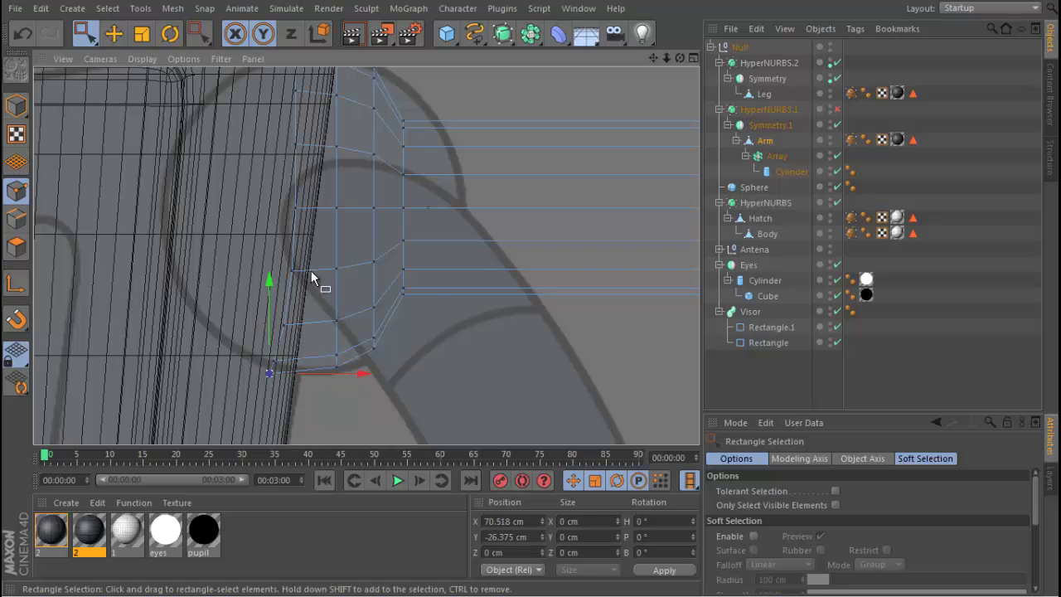
Step: Select the middle rows of points on the shoulder's inner rim and shift them about 2.2 cm into the torso
{"action": "middle_click_drag", "start_coordinate": [311, 271], "coordinate": [300, 316], "text": "alt"}
{"action": "left_click", "coordinate": [691, 56]}
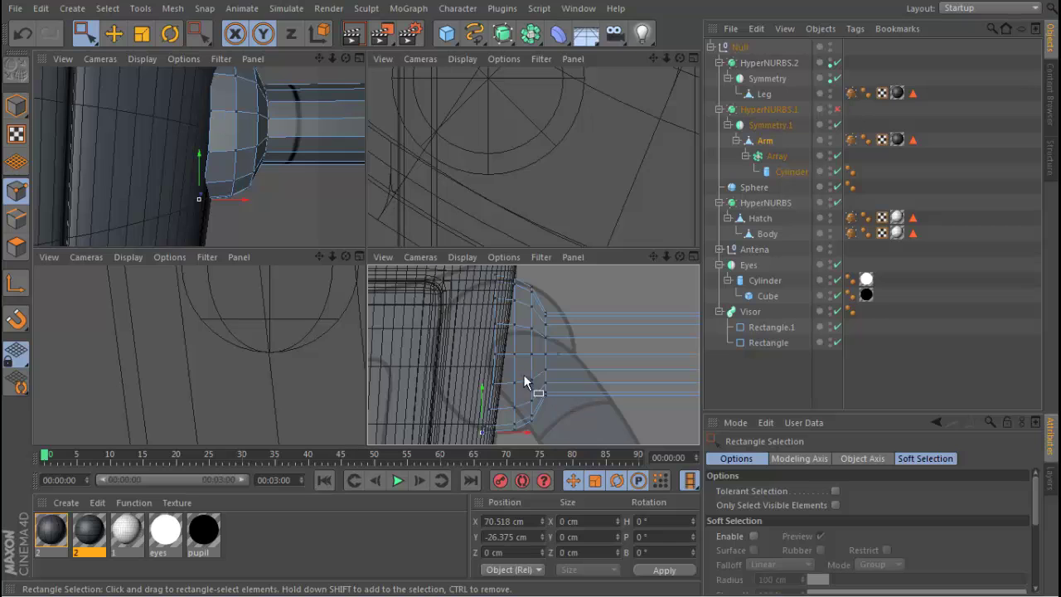
{"action": "left_click_drag", "start_coordinate": [523, 382], "coordinate": [519, 419], "text": "alt"}
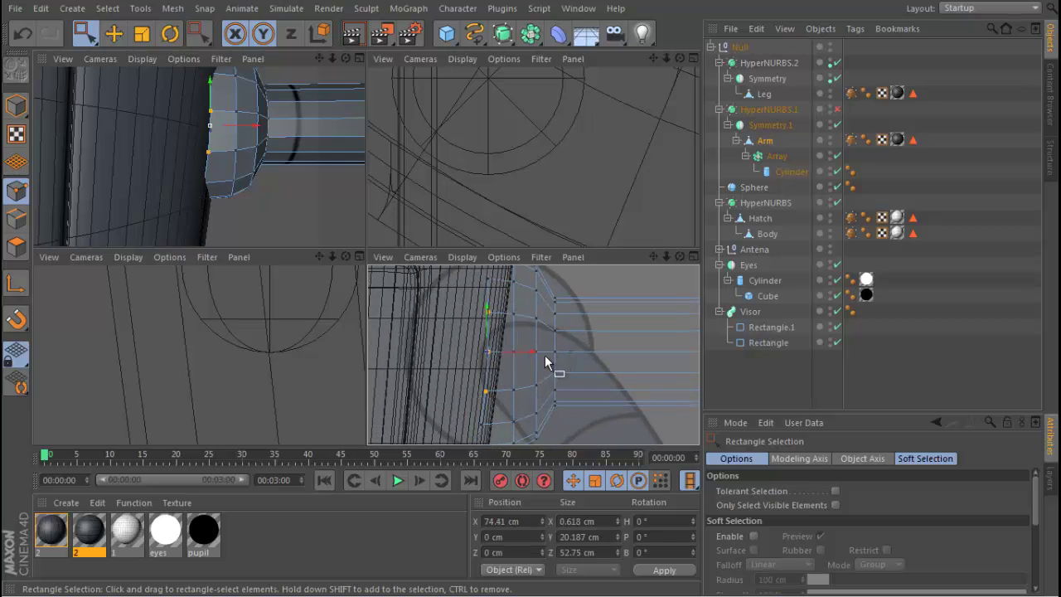
{"action": "left_click_drag", "start_coordinate": [533, 356], "coordinate": [524, 358]}
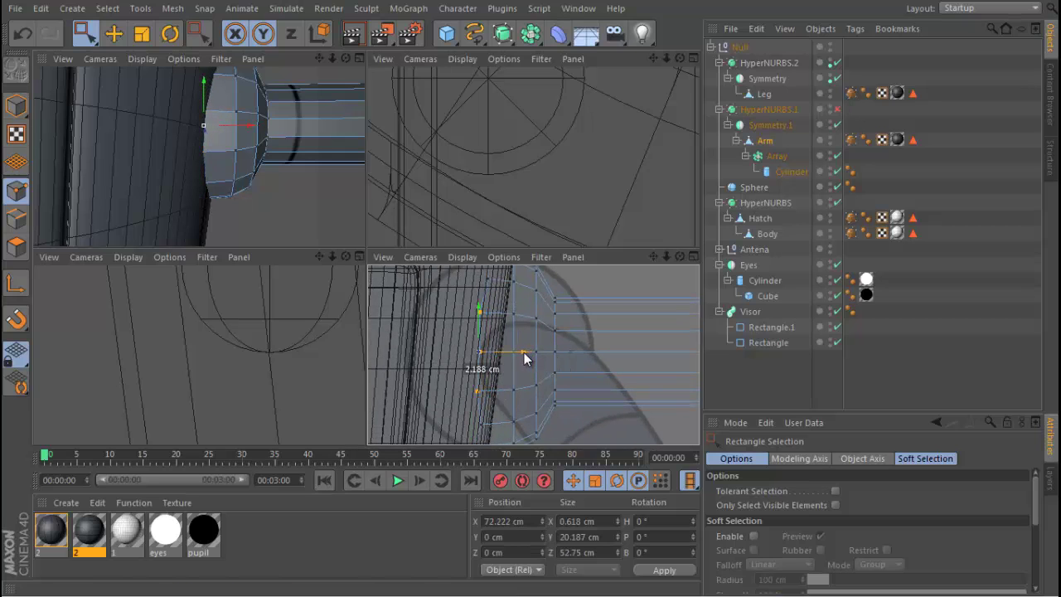
Step: Maximize the perspective view with the whole robot in frame and re-enable smoothing on HyperNURBS.1
{"action": "left_click_drag", "start_coordinate": [273, 166], "coordinate": [249, 149], "text": "alt"}
{"action": "right_click_drag", "start_coordinate": [249, 149], "coordinate": [124, 140], "text": "alt"}
{"action": "middle_click_drag", "start_coordinate": [161, 138], "coordinate": [230, 161], "text": "alt"}
{"action": "left_click_drag", "start_coordinate": [230, 161], "coordinate": [265, 137], "text": "alt"}
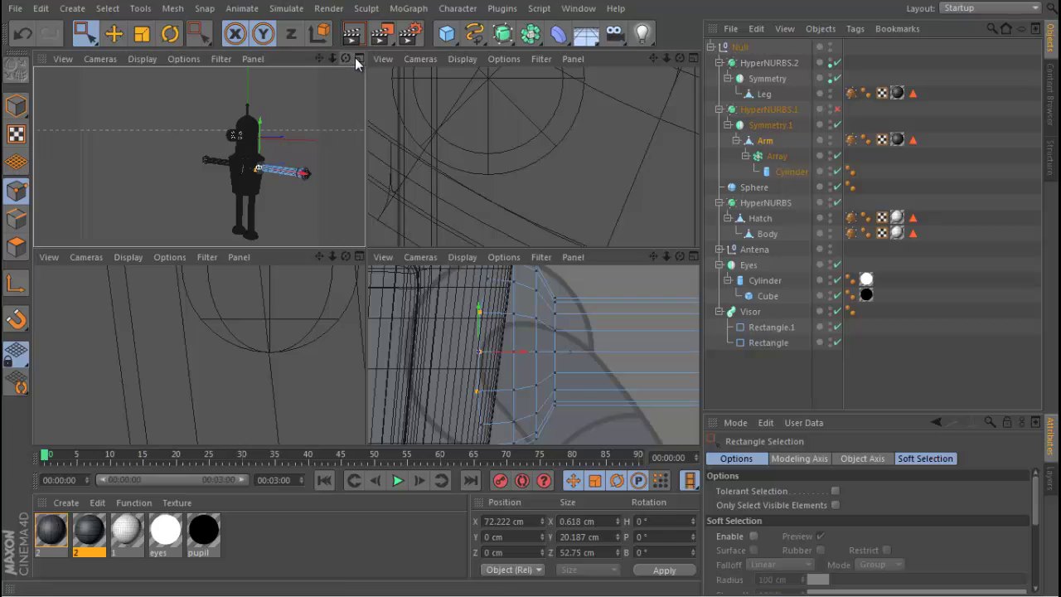
{"action": "left_click", "coordinate": [358, 58]}
{"action": "left_click", "coordinate": [837, 109]}
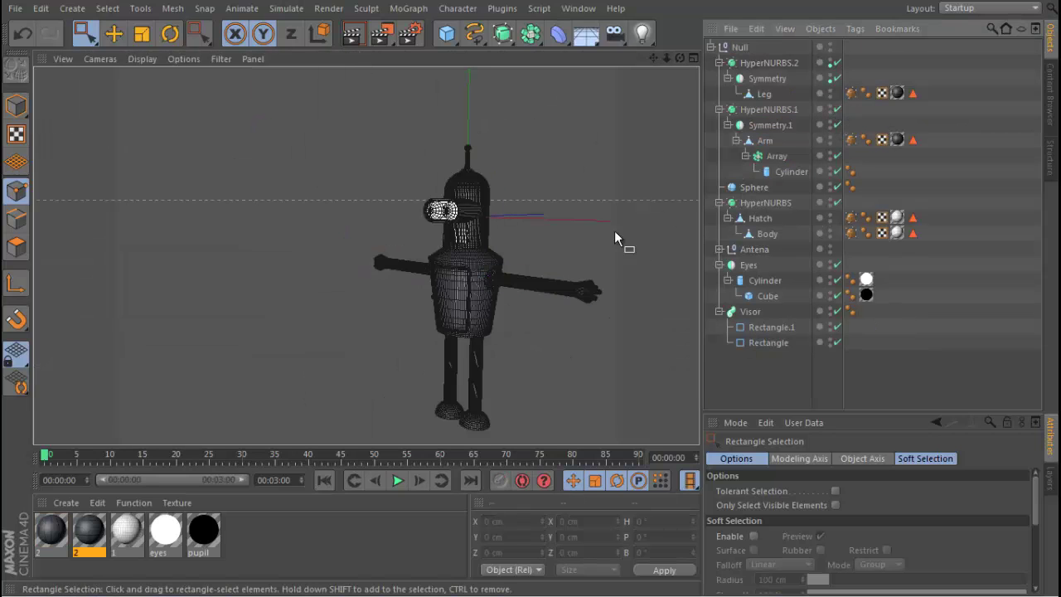
Step: Render the whole robot from the front to check the reshaped shoulders
{"action": "left_click_drag", "start_coordinate": [615, 239], "coordinate": [399, 204], "text": "alt"}
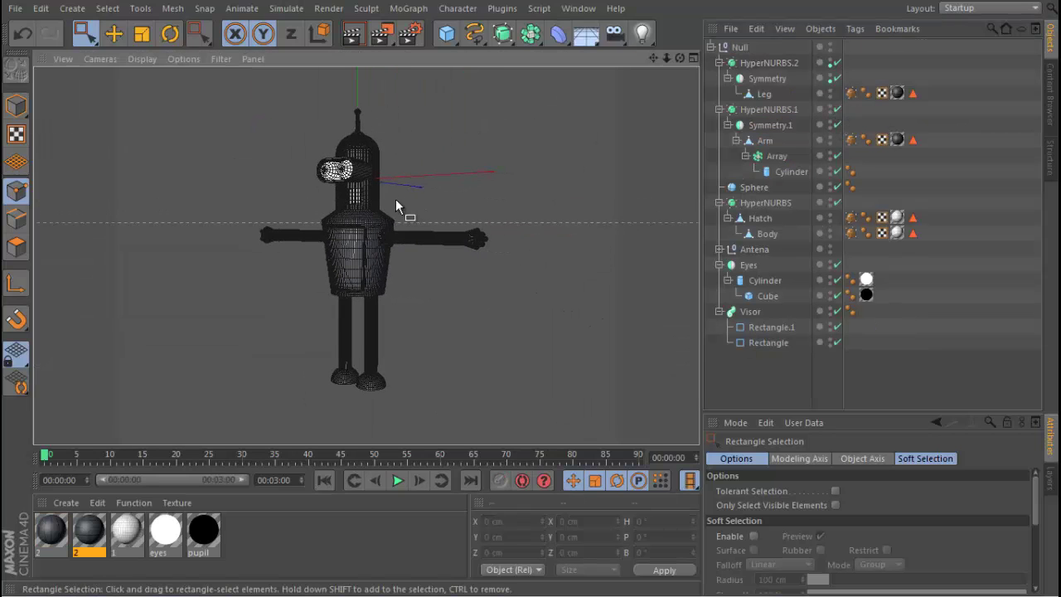
{"action": "mouse_move", "coordinate": [340, 231]}
{"action": "left_mouse_down", "text": "alt"}
{"action": "mouse_move", "coordinate": [380, 273]}
{"action": "mouse_move", "coordinate": [340, 302]}
{"action": "mouse_move", "coordinate": [361, 262]}
{"action": "mouse_move", "coordinate": [330, 285]}
{"action": "left_mouse_up", "text": "alt"}
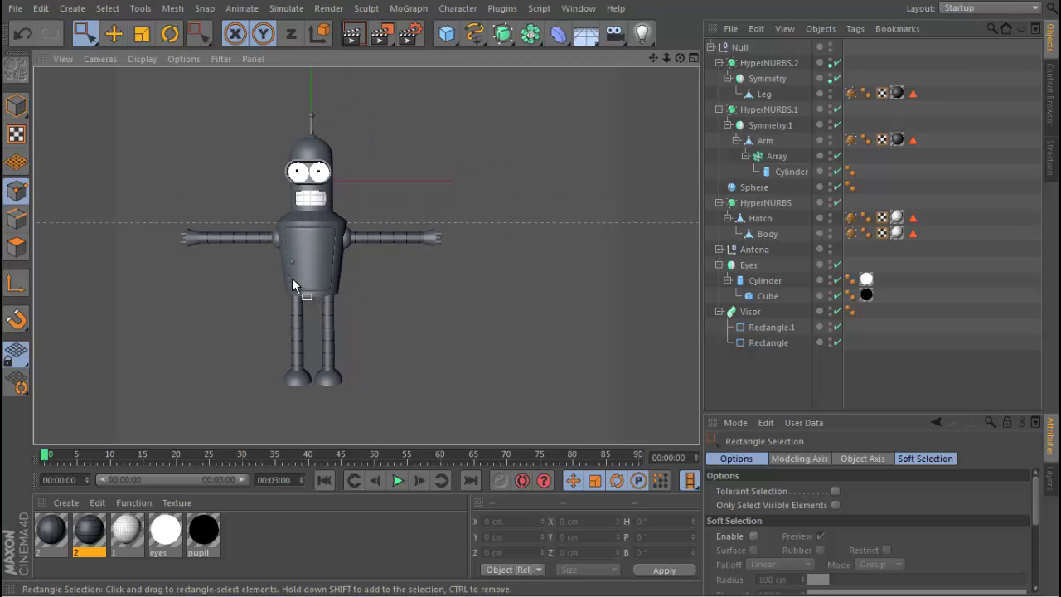
{"action": "left_click", "coordinate": [352, 33]}
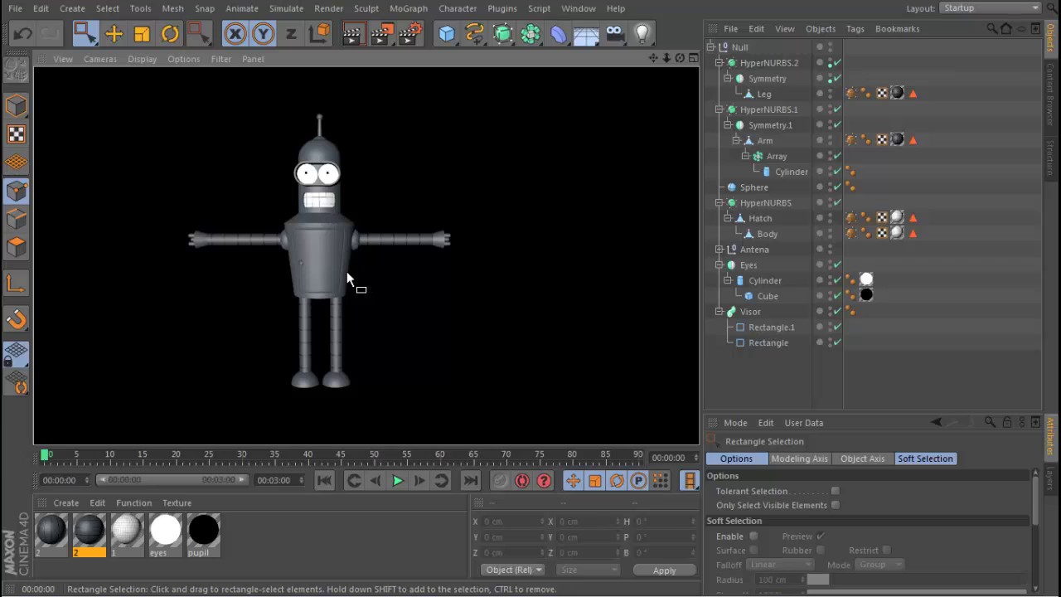